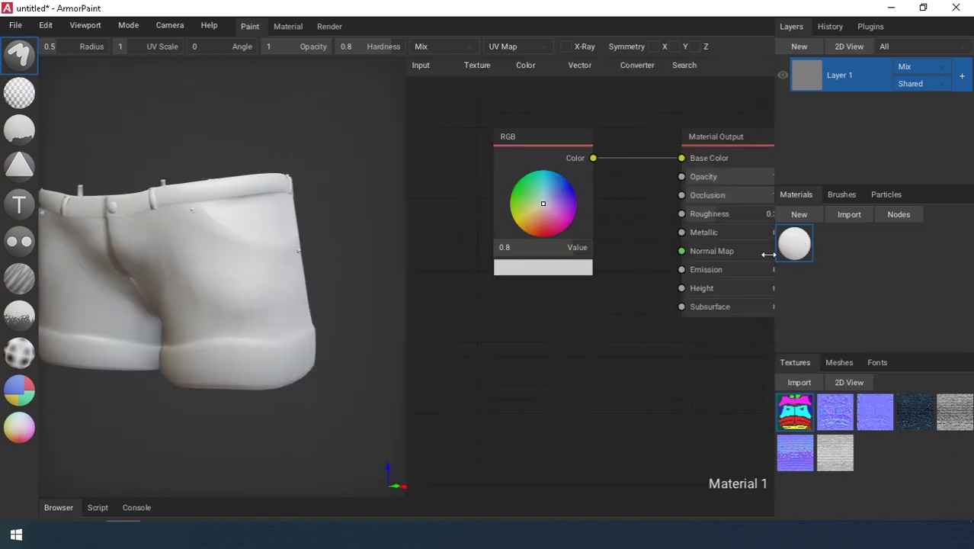
Delete the RGB node from Material 1 and add an image texture node for Fabric022_4K_Color.jpg.
scroll(655, 221, down, 2)
click(548, 183)
key(Delete)
drag(919, 420, 475, 186)
middle_drag(526, 229, 546, 282)
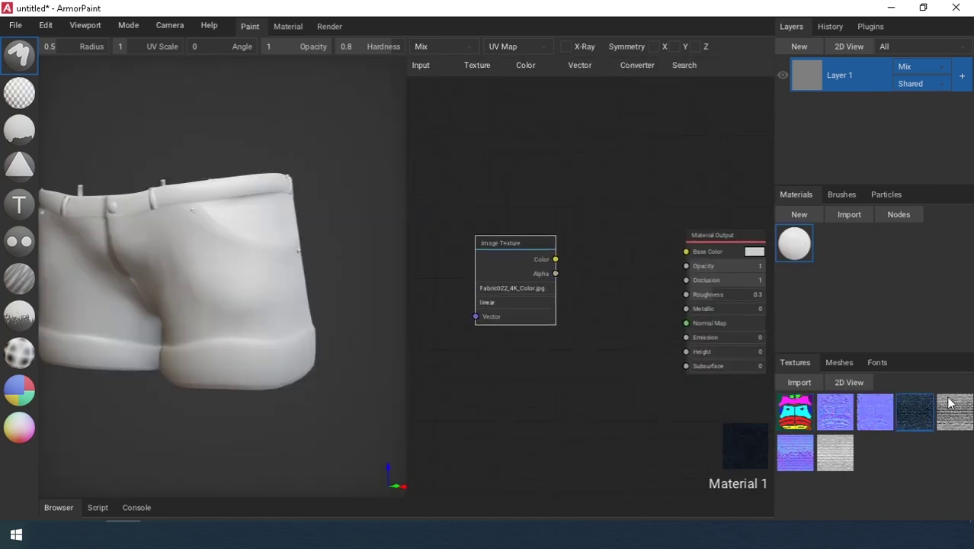
Add an image texture node for the Fabric022_4K_Displacement map above the color texture and reposition the Material Output node.
drag(949, 402, 519, 155)
middle_drag(541, 164, 554, 209)
drag(565, 211, 516, 178)
middle_drag(551, 280, 528, 326)
scroll(526, 309, down, 1)
drag(615, 250, 641, 277)
middle_drag(540, 267, 603, 250)
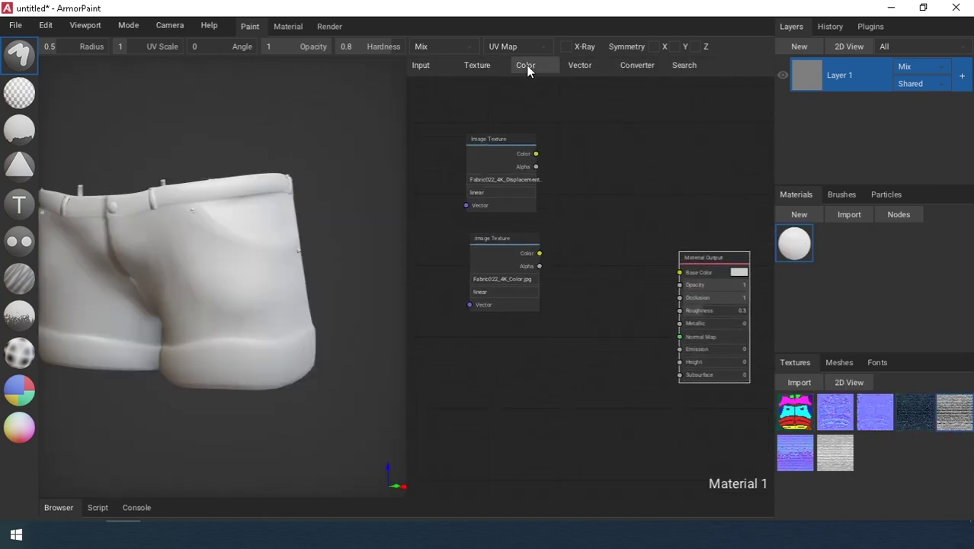
Combine the fabric color and displacement textures with a Multiply MixRGB node at factor 1 and feed it into Base Color.
click(526, 67)
click(562, 170)
drag(554, 228, 647, 239)
click(539, 253)
click(593, 213)
click(618, 247)
middle_drag(642, 238, 596, 205)
middle_drag(602, 168, 621, 167)
drag(619, 165, 654, 237)
middle_drag(656, 240, 684, 226)
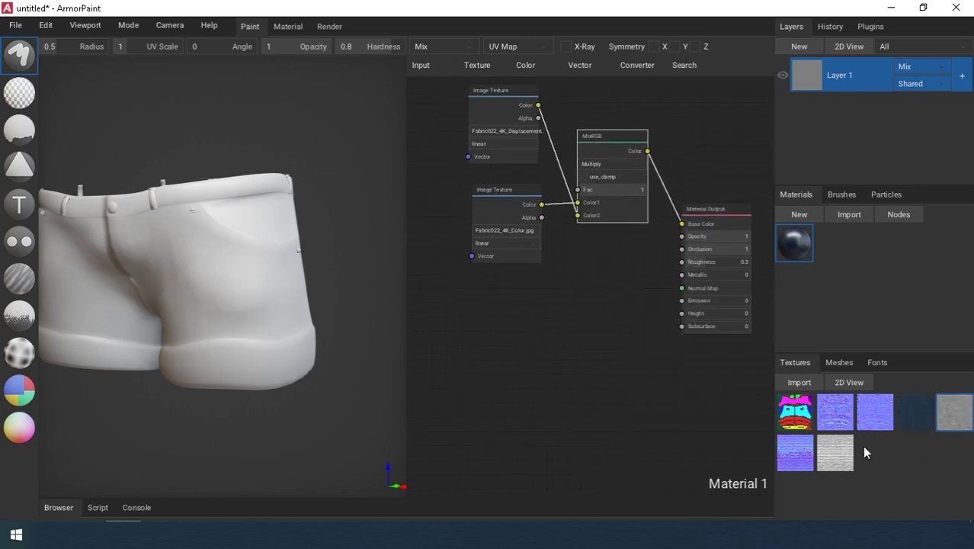
Add an image texture node for the Fabric022_4K_Roughness map and connect its color to the Roughness input.
drag(838, 452, 478, 276)
drag(542, 293, 682, 261)
middle_drag(623, 337, 644, 302)
Add an image texture node for Fabric022_4K_Normal.jpg below the roughness texture.
click(803, 455)
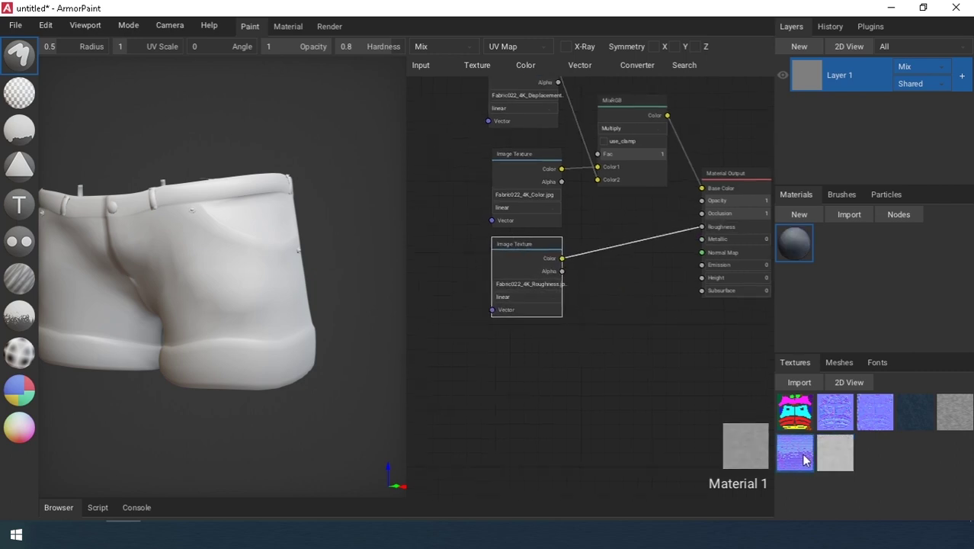
drag(803, 458, 516, 330)
middle_drag(648, 388, 641, 332)
Add image texture nodes for short normals.png and short normals strong.png below the fabric textures.
scroll(641, 332, down, 3)
click(875, 427)
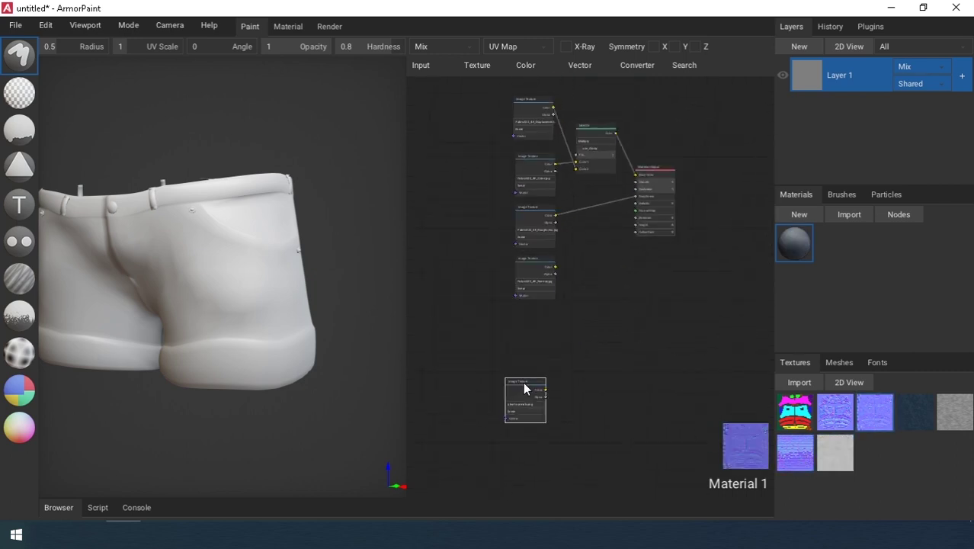
drag(487, 396, 494, 373)
scroll(484, 364, up, 4)
scroll(483, 363, down, 1)
middle_drag(483, 362, 510, 333)
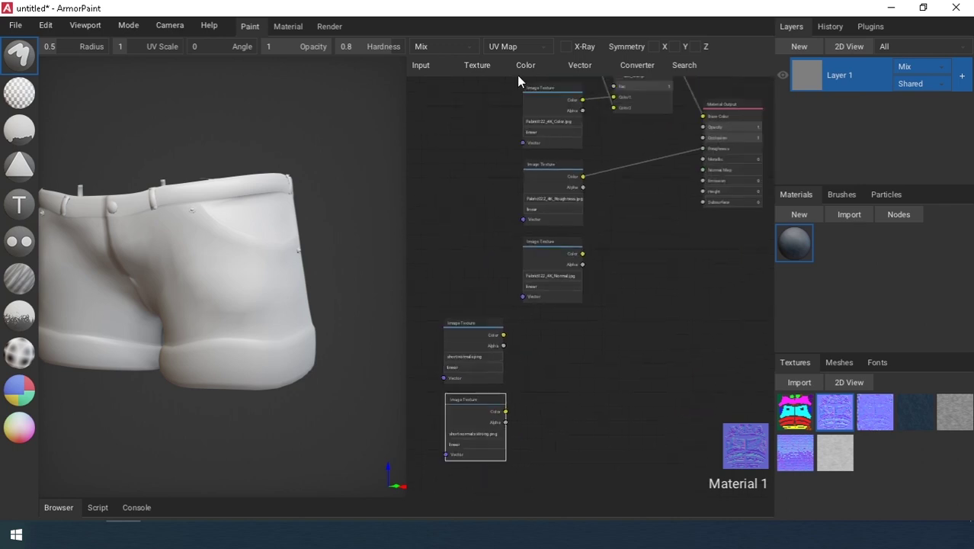
Add a MixRGB node blending short normals.png as Color1 with short normals strong.png as Color2.
click(525, 66)
click(548, 172)
click(532, 373)
middle_drag(532, 373, 584, 340)
scroll(584, 340, up, 2)
drag(555, 397, 577, 402)
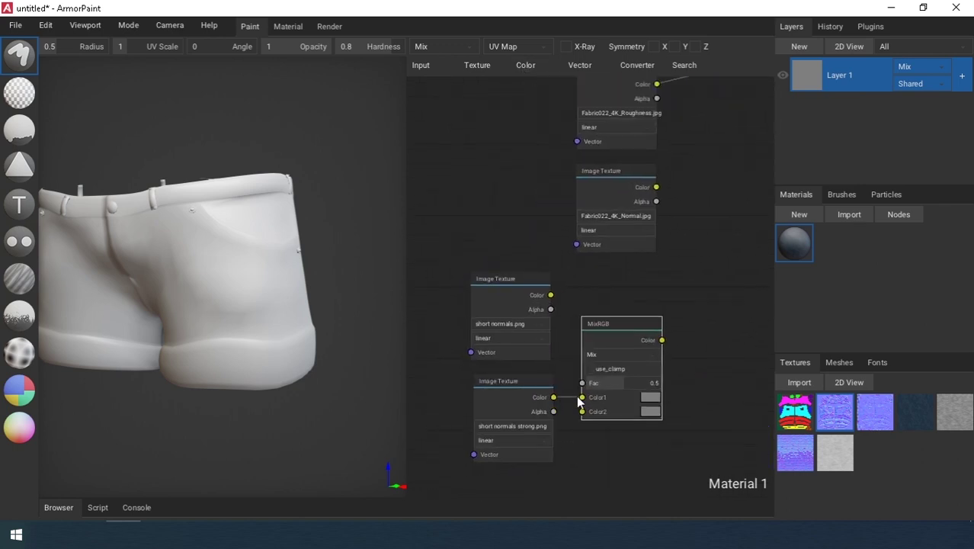
drag(549, 296, 582, 398)
middle_drag(645, 348, 536, 345)
Add two Separate XYZ nodes, one fed by the fabric normal texture and the other by the mixed short normals.
scroll(537, 345, down, 3)
middle_drag(555, 139, 576, 188)
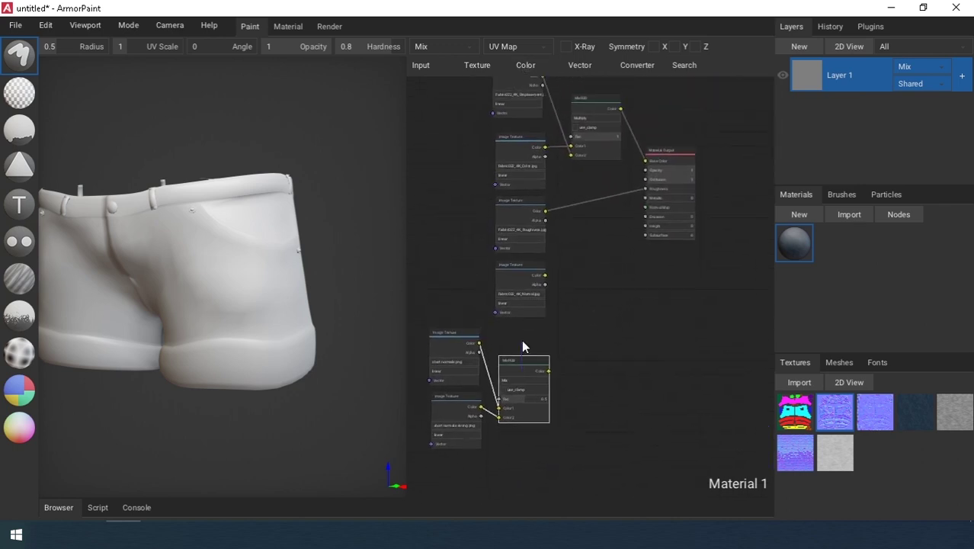
middle_drag(514, 325, 535, 390)
click(582, 66)
click(628, 64)
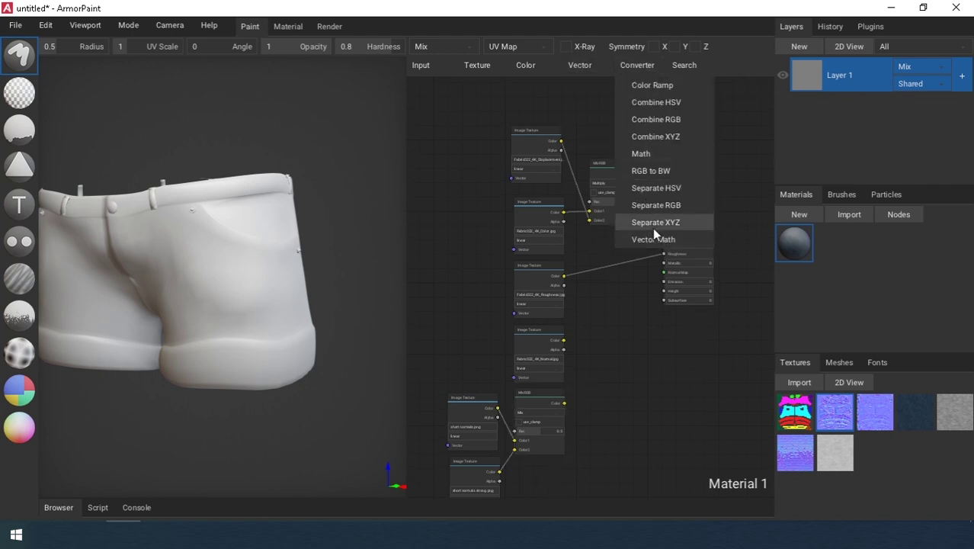
click(652, 227)
click(597, 328)
middle_drag(597, 328, 559, 228)
scroll(563, 253, up, 4)
click(573, 322)
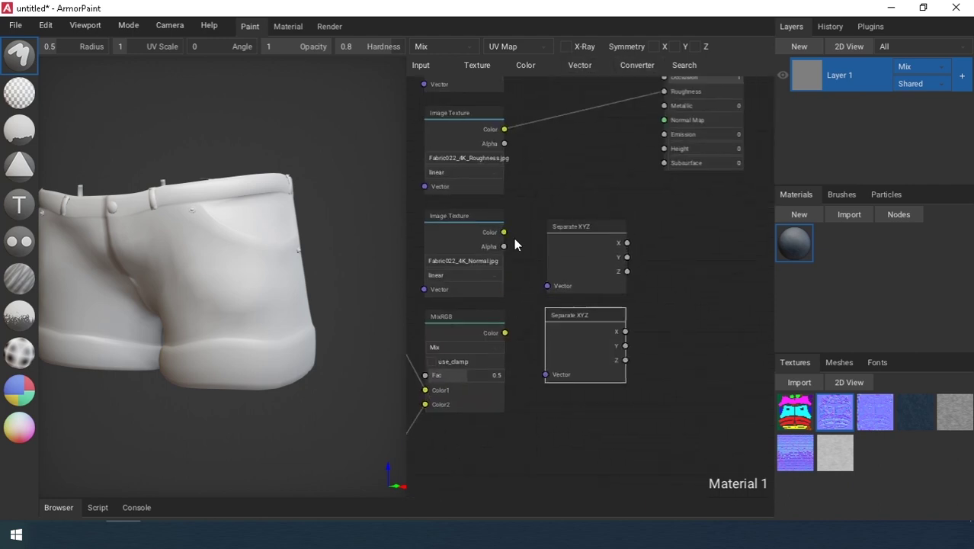
scroll(544, 377, down, 1)
middle_drag(544, 378, 446, 402)
click(526, 66)
click(543, 142)
click(548, 172)
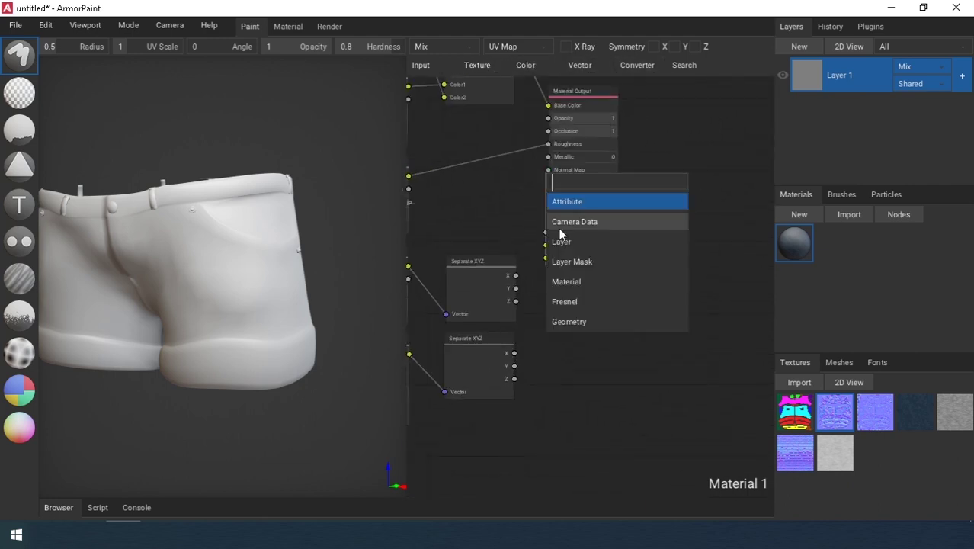
click(518, 251)
key(Delete)
middle_drag(519, 250, 526, 296)
click(531, 66)
click(671, 126)
scroll(672, 126, down, 3)
middle_drag(672, 126, 651, 164)
Add a MixRGB node beside the Separate XYZ nodes and set its blend mode to Overlay.
click(532, 66)
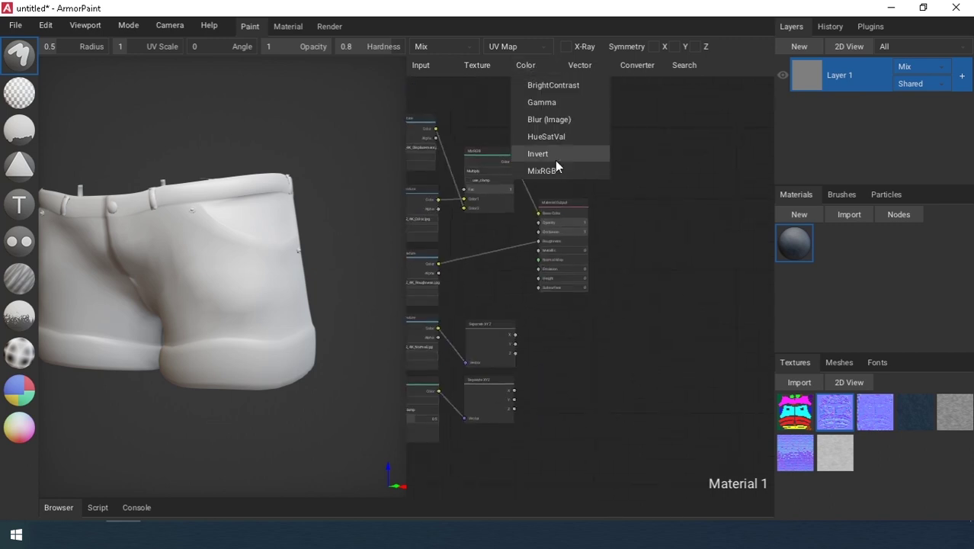
click(547, 173)
click(564, 330)
scroll(556, 320, up, 3)
middle_drag(545, 301, 590, 236)
click(631, 307)
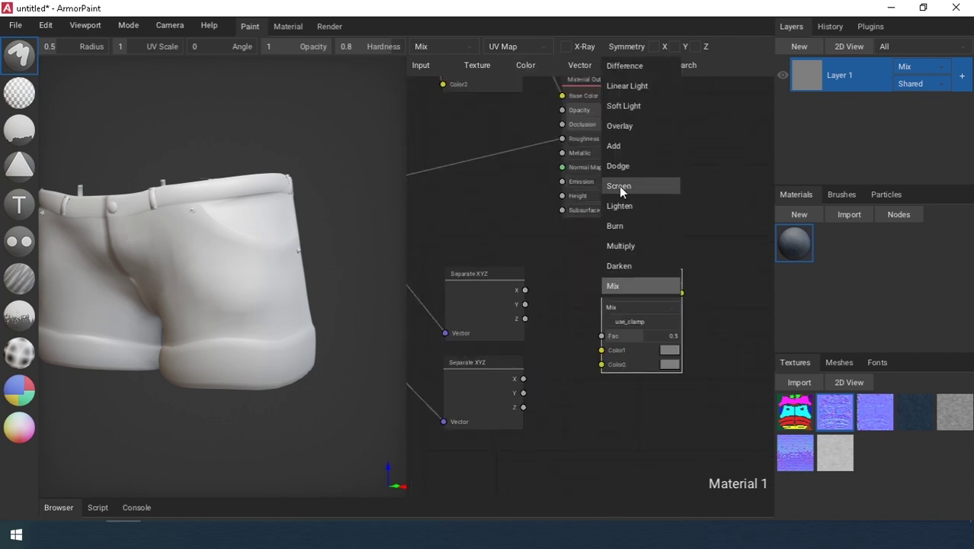
click(629, 133)
Duplicate the Overlay MixRGB node below the first and set the factor of both nodes to 1.
drag(632, 284, 592, 252)
key(ctrl+c)
key(ctrl+v)
click(591, 348)
drag(604, 303, 645, 303)
drag(601, 411, 643, 411)
Make a third copy of the Overlay MixRGB node and place it below the other two.
middle_drag(597, 347, 558, 225)
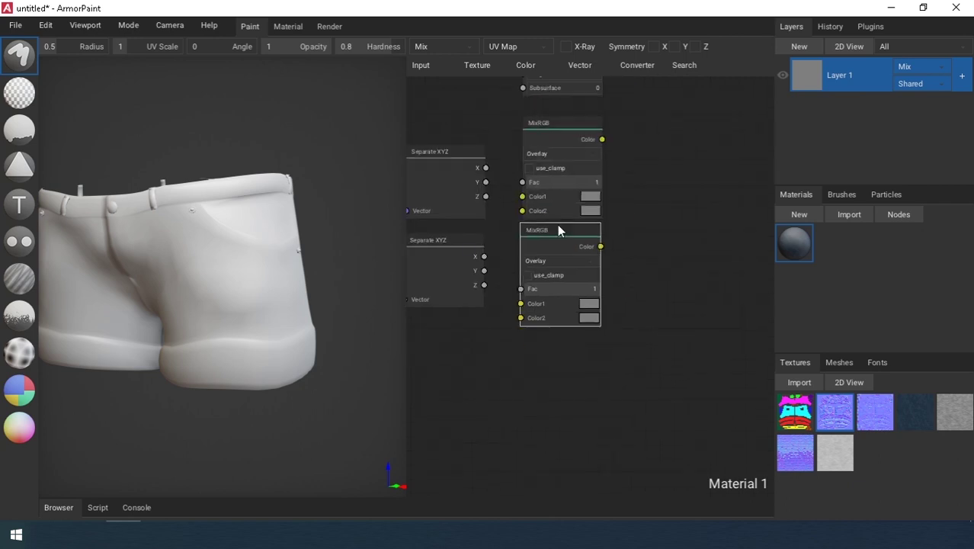
drag(557, 224, 562, 230)
key(ctrl+c)
key(ctrl+v)
click(559, 339)
scroll(559, 339, down, 2)
Connect the matching X, Y and Z outputs of both Separate XYZ nodes to Color1 and Color2 of the three Overlay nodes.
middle_drag(558, 340, 618, 340)
drag(513, 355, 540, 239)
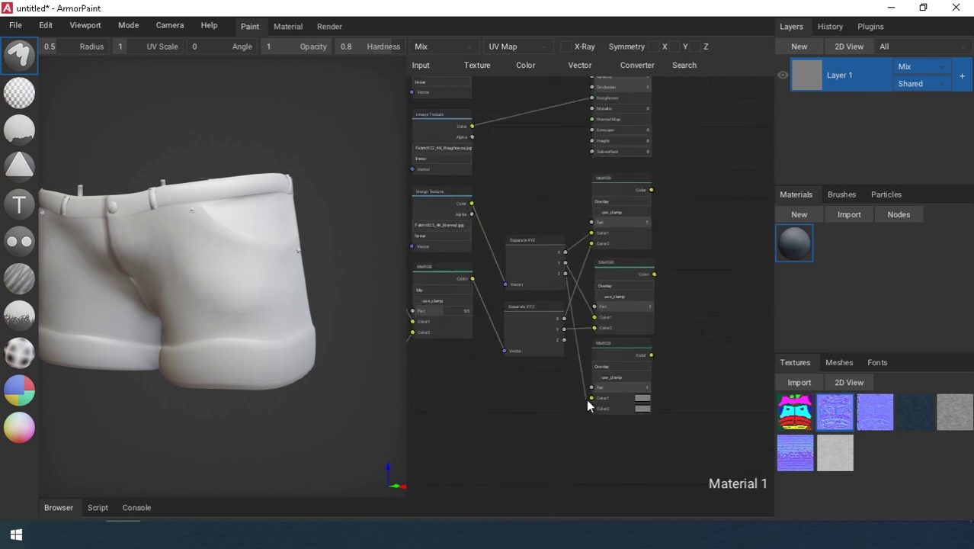
drag(588, 410, 591, 410)
Move the Material Output node farther away and add a Combine XYZ node beside the three Overlay nodes.
middle_drag(591, 410, 507, 451)
scroll(491, 328, down, 2)
drag(474, 181, 620, 182)
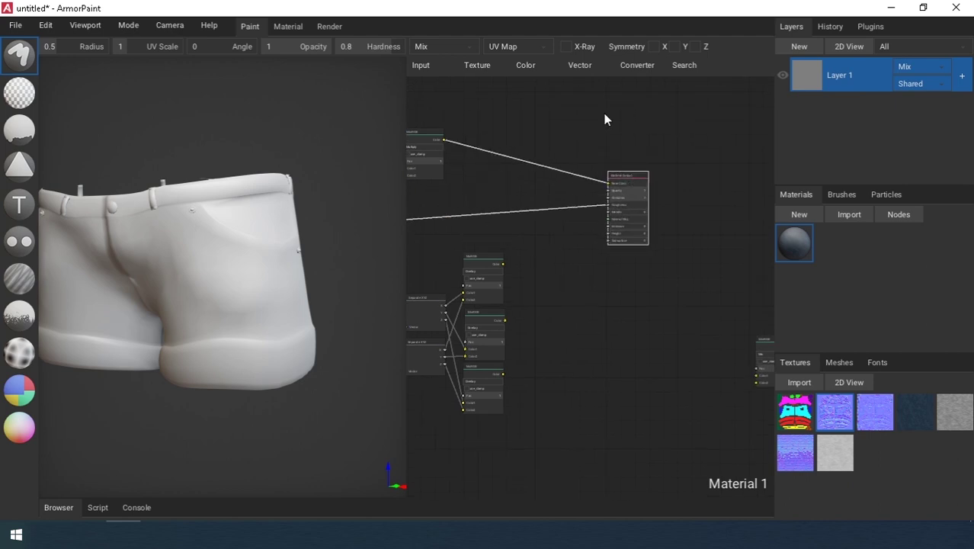
click(625, 70)
click(637, 138)
click(525, 302)
scroll(525, 302, up, 3)
middle_drag(525, 302, 584, 212)
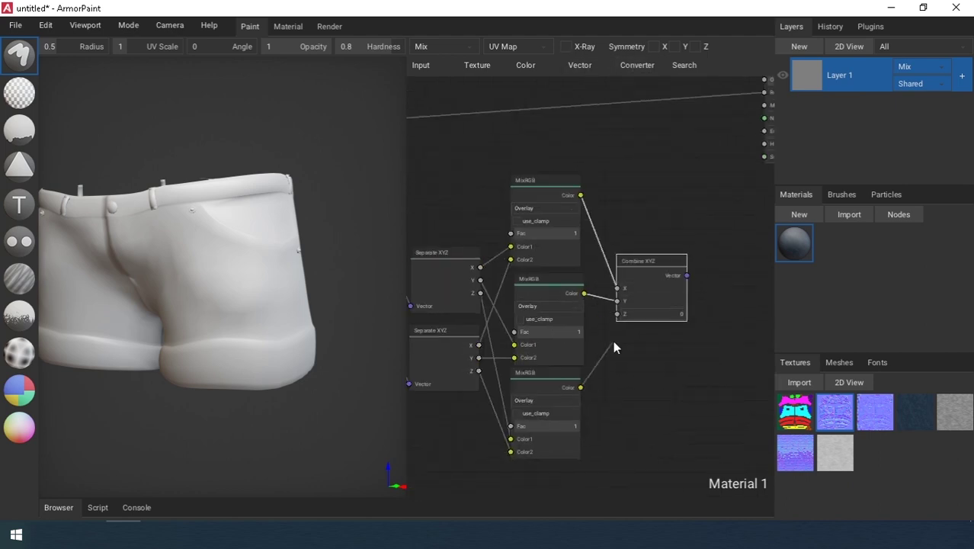
Connect the three Overlay nodes to X, Y and Z of Combine XYZ, and its vector output to Normal Map.
drag(613, 341, 617, 314)
middle_drag(702, 252, 584, 360)
drag(646, 228, 646, 228)
scroll(645, 232, down, 3)
middle_drag(610, 251, 671, 259)
Apply Material 1 to the shorts as a new fill layer.
scroll(335, 283, down, 2)
middle_drag(267, 273, 303, 280)
drag(290, 292, 291, 292)
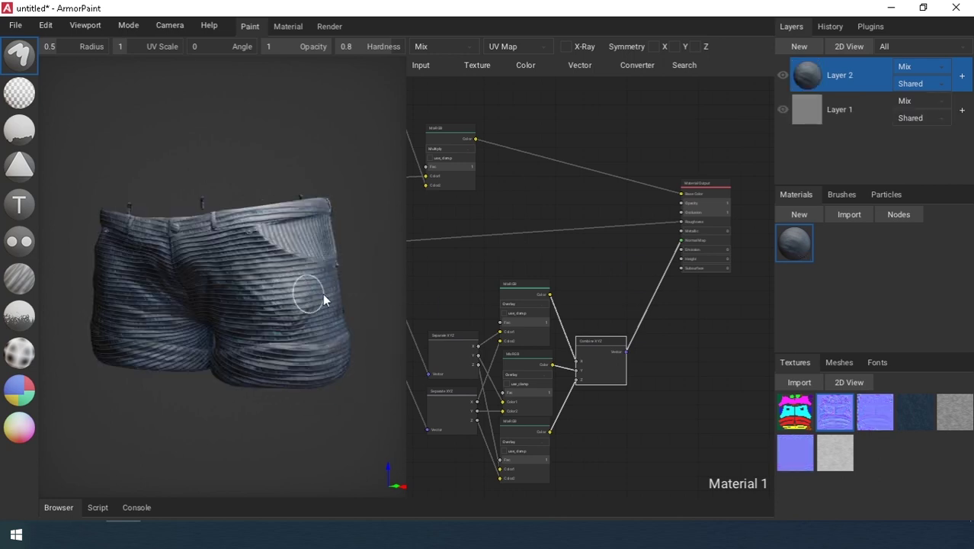
Add a UV Map node and a Mapping node in front of the image texture nodes.
middle_drag(427, 283, 665, 280)
click(423, 66)
click(430, 290)
click(437, 257)
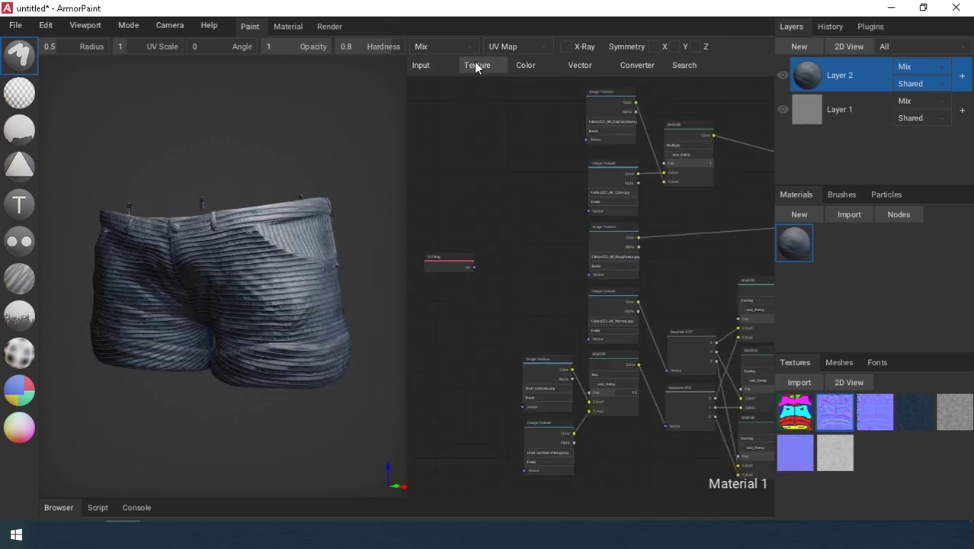
click(477, 67)
mouse_move(595, 71)
click(593, 102)
click(525, 180)
Connect the Mapping node's vector to all four Fabric022 textures and feed the UV Map output into the Mapping node.
scroll(529, 169, up, 2)
middle_drag(532, 156, 559, 245)
scroll(582, 227, up, 1)
drag(562, 240, 602, 348)
scroll(570, 240, down, 1)
middle_drag(588, 347, 607, 306)
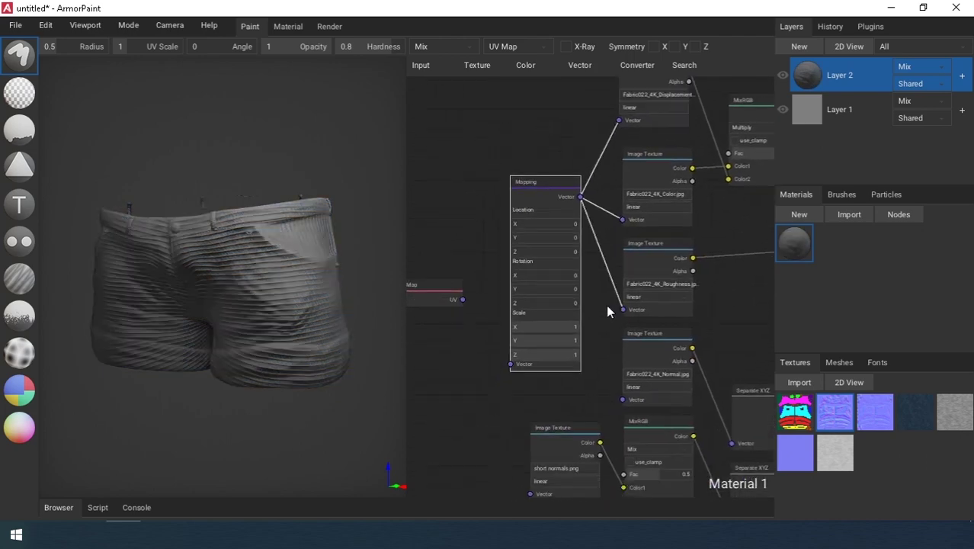
drag(463, 299, 509, 364)
Set the Mapping node's X and Y scale to 2.
click(558, 327)
text(2)
key(Tab)
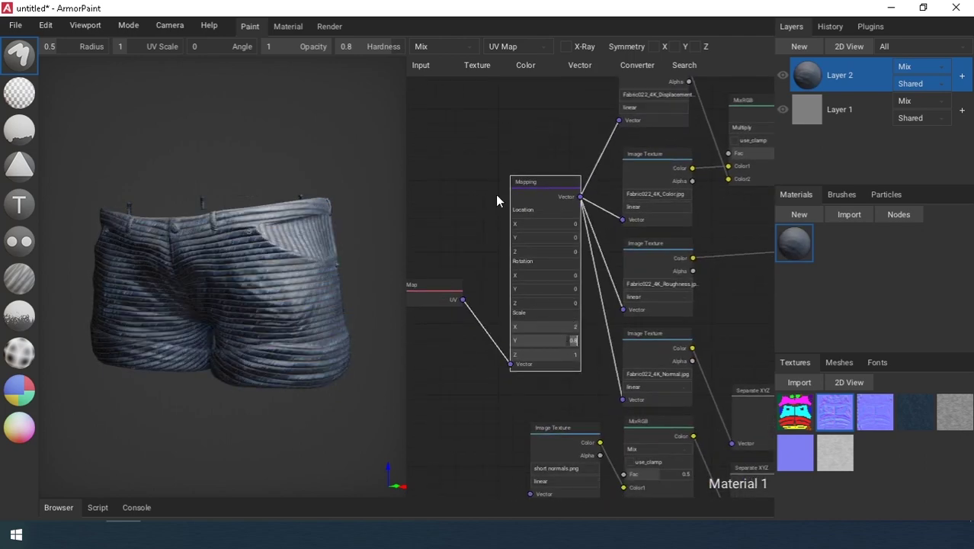
text(2)
click(496, 195)
Rotate the fabric mapping around Z to about 88 degrees and inspect the rib direction on the shorts.
scroll(183, 300, up, 3)
mouse_move(219, 297)
right_down()
mouse_move(246, 294)
mouse_move(192, 300)
mouse_move(219, 296)
right_up()
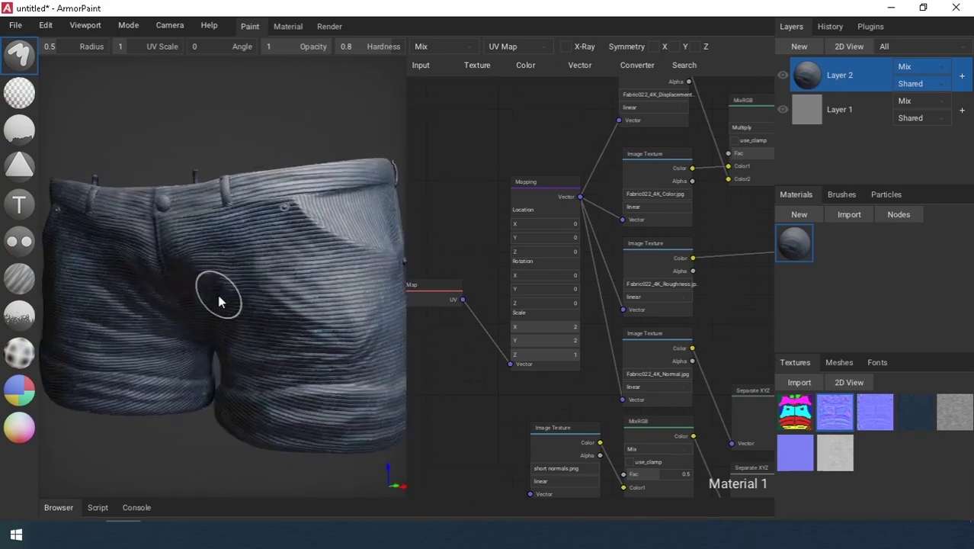
drag(536, 304, 528, 304)
right_drag(273, 282, 283, 332)
scroll(256, 312, up, 3)
Set the Mapping node's X and Y scale to 3.
click(572, 327)
text(3)
click(574, 338)
text(3)
key(Return)
scroll(252, 318, down, 2)
Insert a BrightContrast node between the fabric roughness texture and the Material Output's Roughness input.
right_drag(725, 174, 450, 210)
click(524, 65)
click(548, 85)
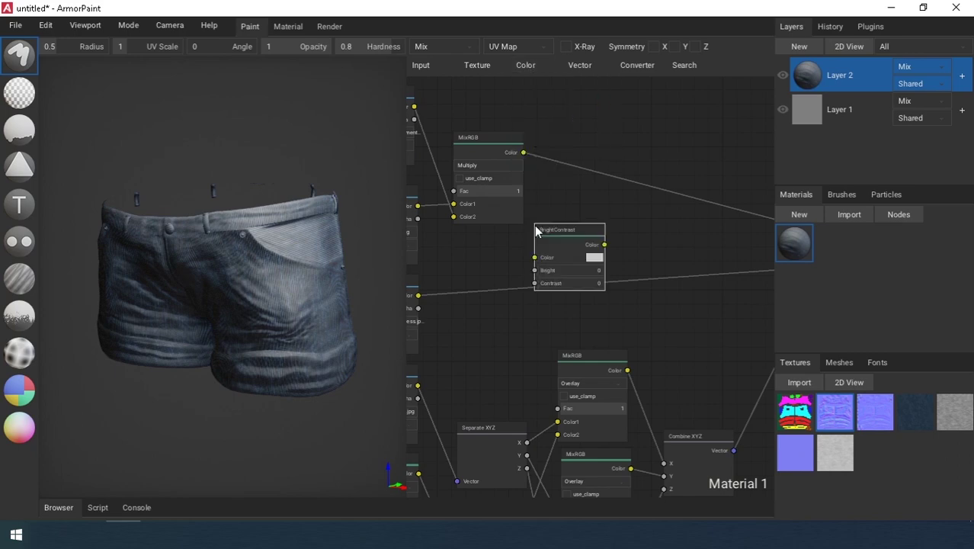
click(534, 225)
right_drag(528, 283, 484, 278)
scroll(575, 270, down, 3)
drag(686, 263, 489, 258)
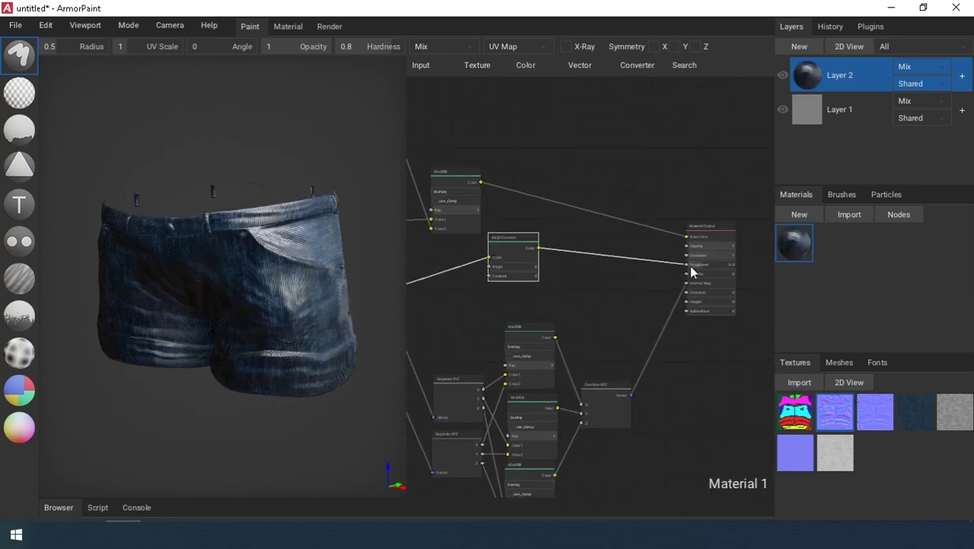
drag(690, 265, 689, 265)
Set the BrightContrast node's brightness to -0.15.
scroll(507, 268, up, 5)
right_drag(507, 269, 587, 266)
click(589, 275)
text(-0.1)
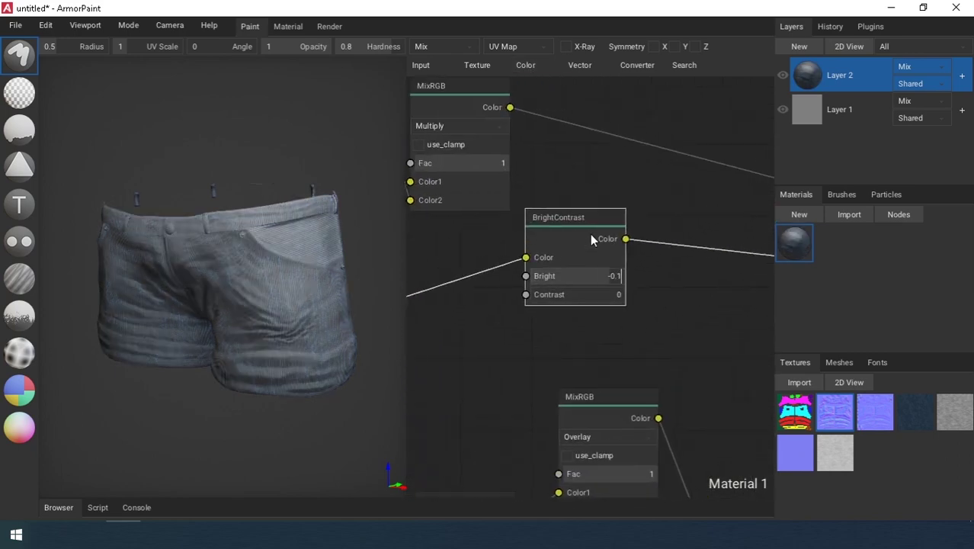
text(5)
key(Return)
Adjust the factor of the MixRGB node blending short normals.png and short normals strong.png.
scroll(316, 335, up, 3)
right_drag(316, 334, 255, 273)
drag(537, 295, 546, 296)
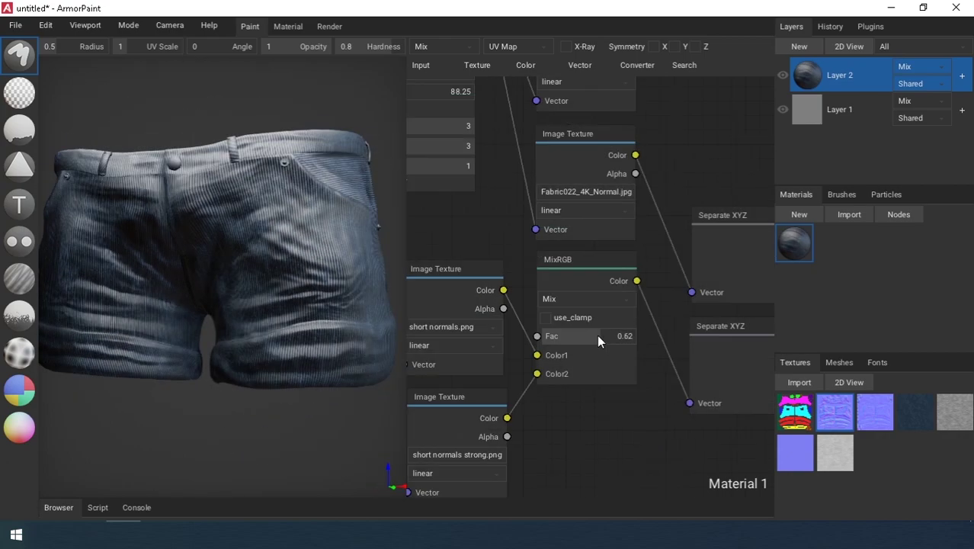
mouse_move(596, 334)
mouse_down()
mouse_move(566, 333)
mouse_move(582, 334)
mouse_up()
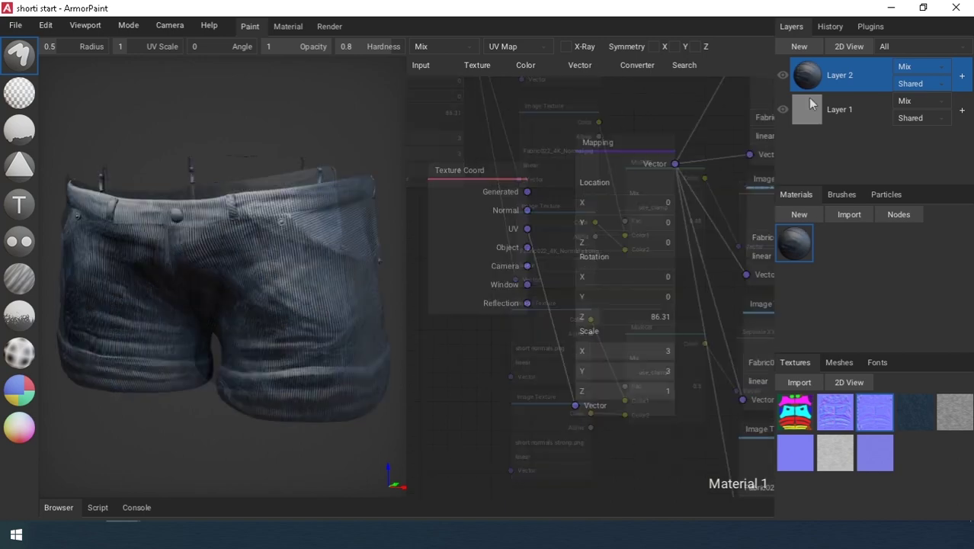
Convert Layer 2 to a paint layer and erase its fabric from the front button using the purple color ID.
right_click(839, 76)
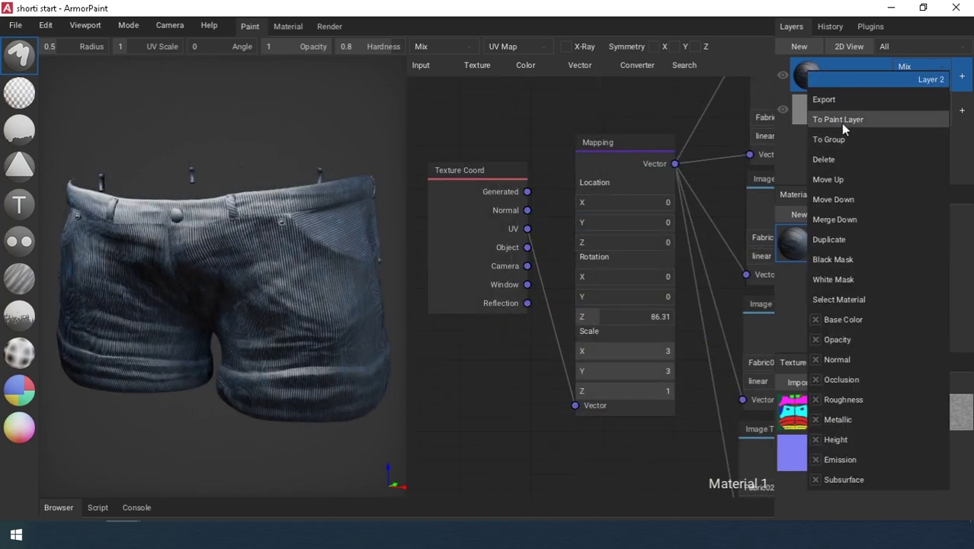
click(844, 126)
click(34, 388)
scroll(159, 223, up, 2)
click(169, 207)
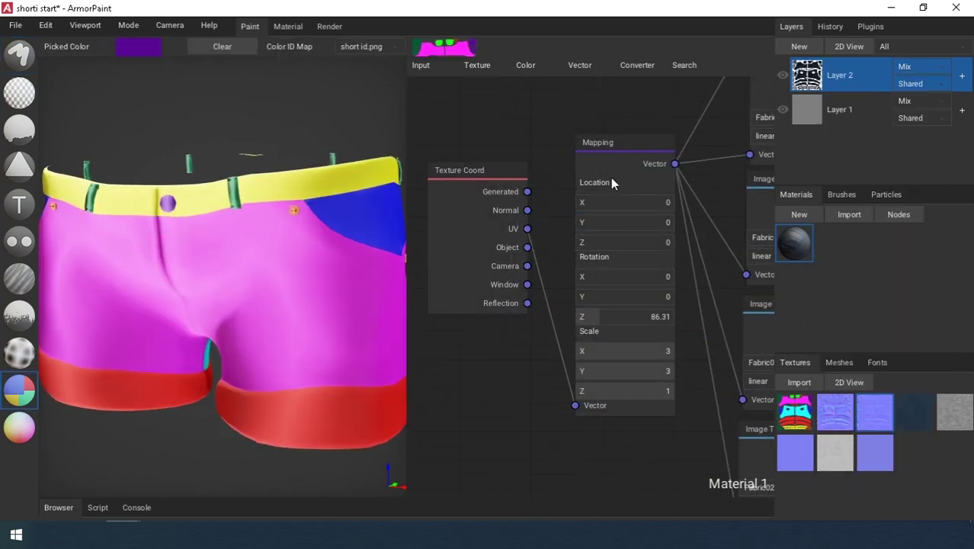
click(21, 93)
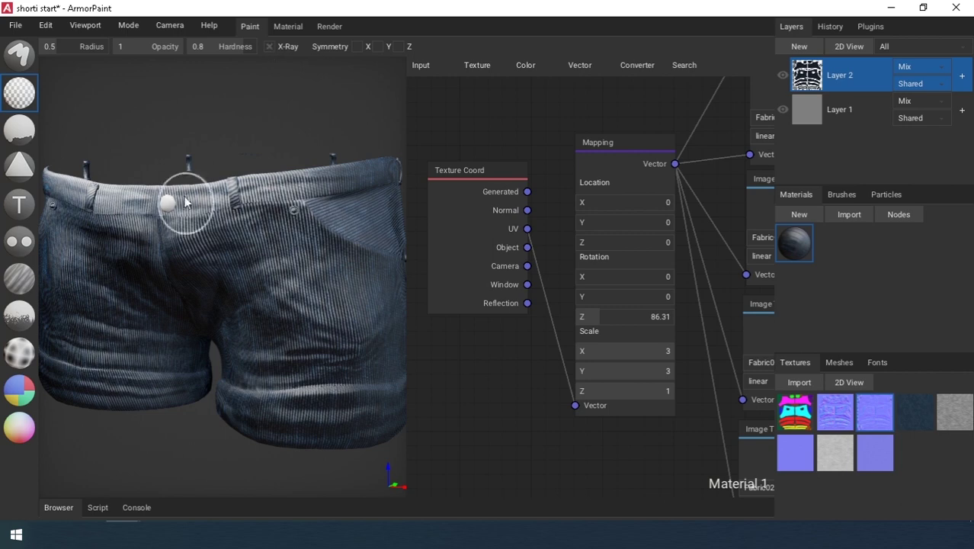
Erase Layer 2's fabric from the belt loops using their green color ID.
click(31, 390)
click(235, 201)
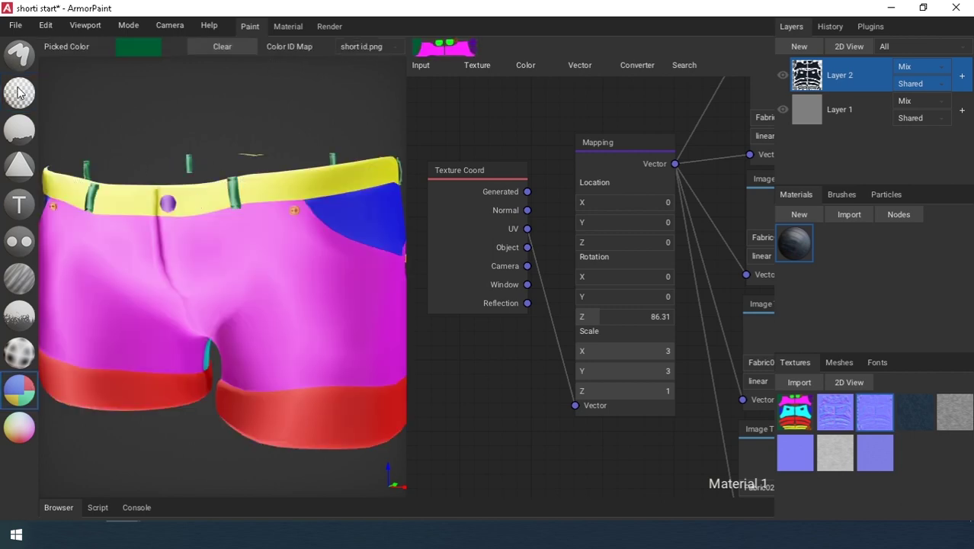
click(20, 93)
click(233, 201)
scroll(227, 218, down, 2)
click(119, 213)
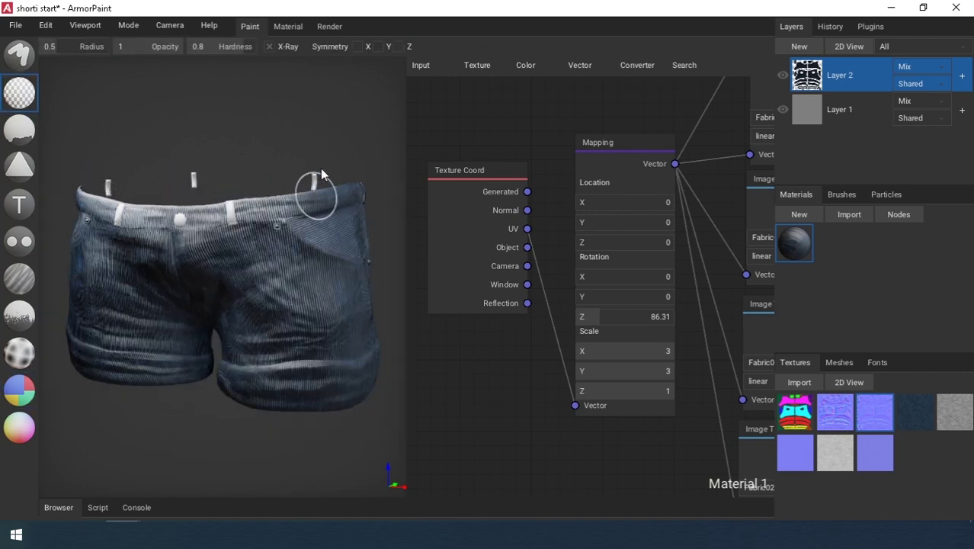
Erase Layer 2's fabric from the small pocket rivets using their orange color ID.
right_drag(382, 246, 98, 198)
right_drag(335, 194, 185, 202)
right_drag(366, 181, 209, 269)
right_drag(321, 250, 136, 282)
scroll(289, 254, up, 2)
click(23, 398)
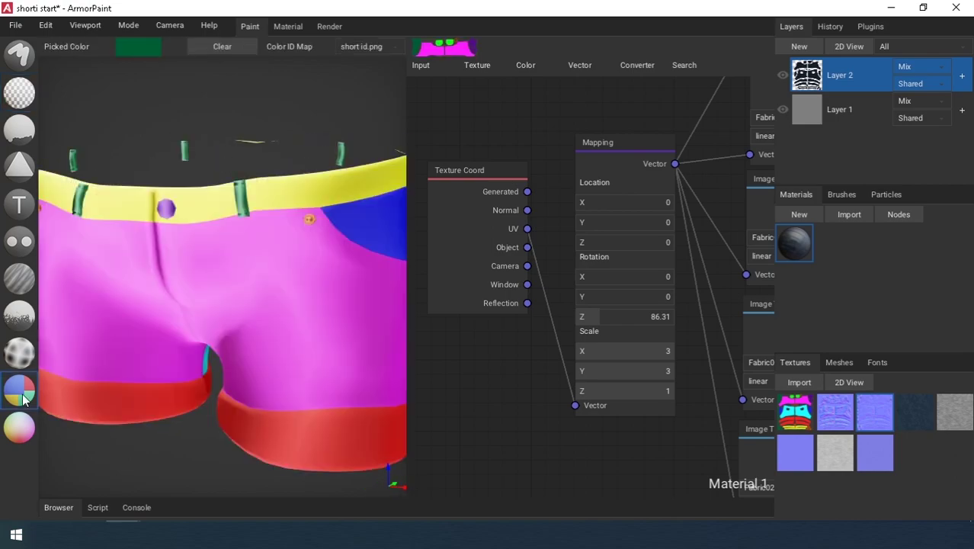
click(21, 86)
mouse_move(294, 217)
right_down()
mouse_move(228, 289)
mouse_move(311, 263)
right_up()
right_drag(166, 319, 463, 299)
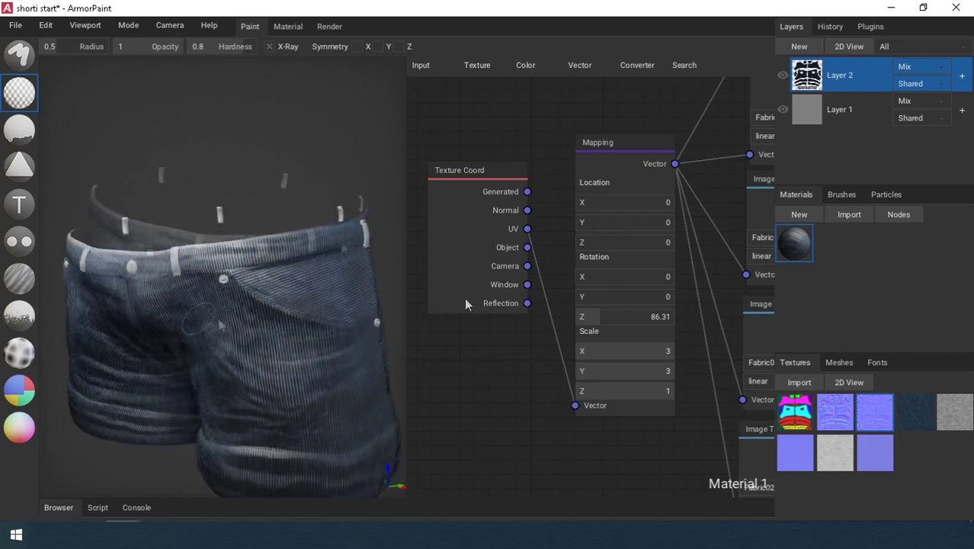
Duplicate the denim material and set the copy's Mapping rotation Z to 13.91.
right_click(800, 239)
click(825, 327)
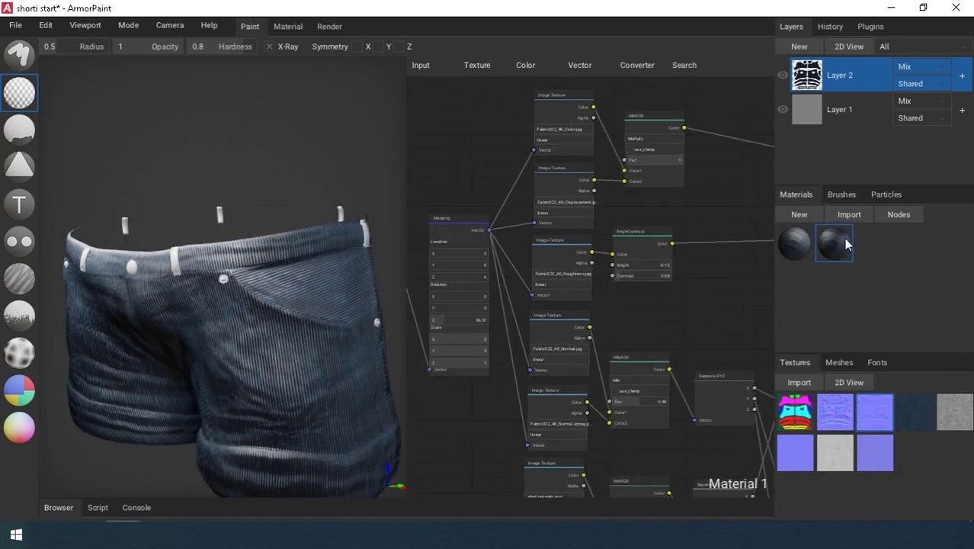
Hide Layer 2 and apply the duplicated material to the front pockets as a new layer masked by the blue color ID.
click(783, 76)
click(21, 391)
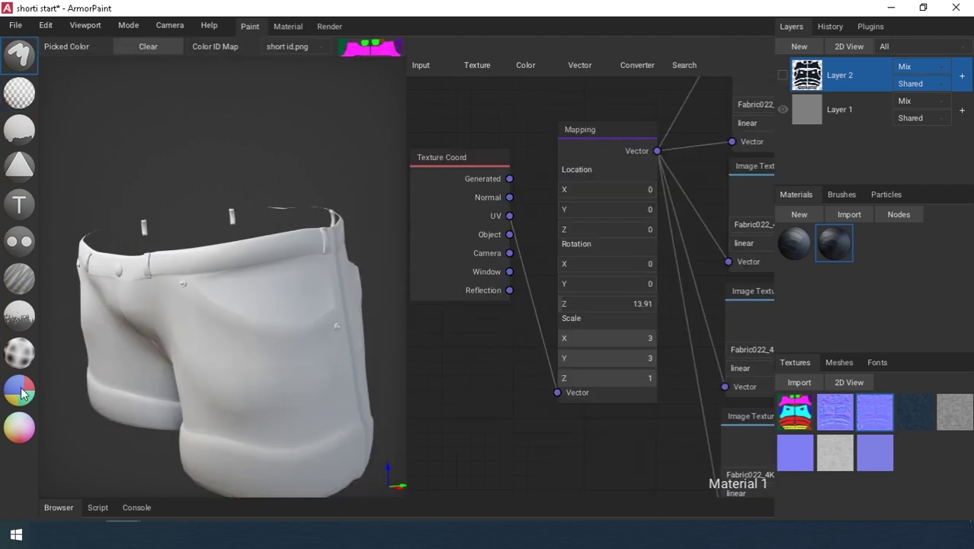
click(866, 112)
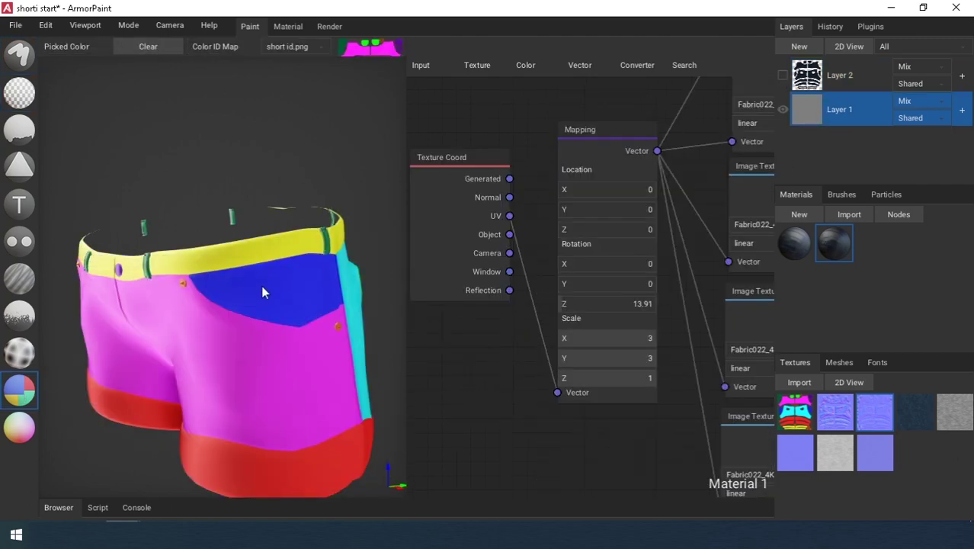
click(263, 288)
click(21, 62)
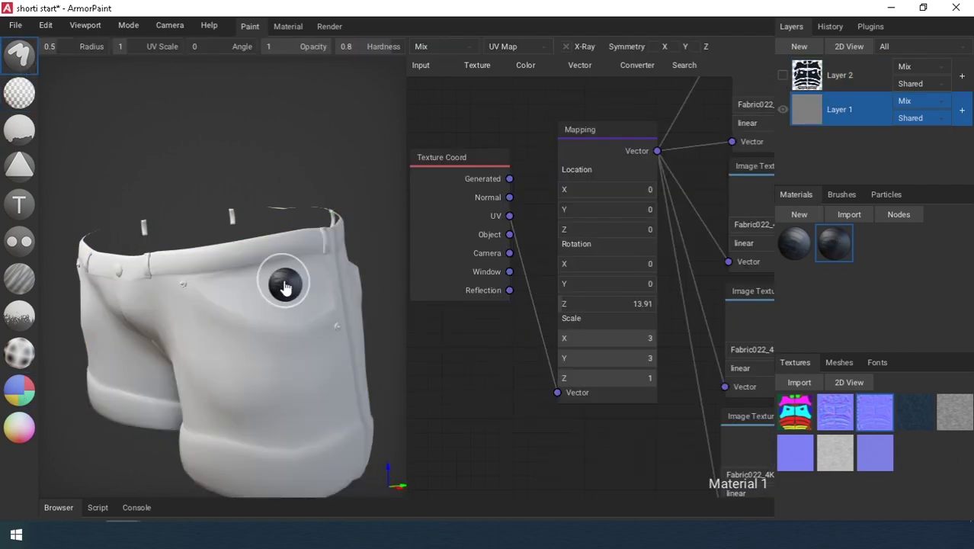
drag(286, 286, 285, 287)
right_drag(286, 287, 148, 331)
scroll(264, 358, up, 4)
scroll(225, 334, down, 4)
Show Layer 2 again and compare the pockets with Layer 3 hidden and shown.
click(784, 109)
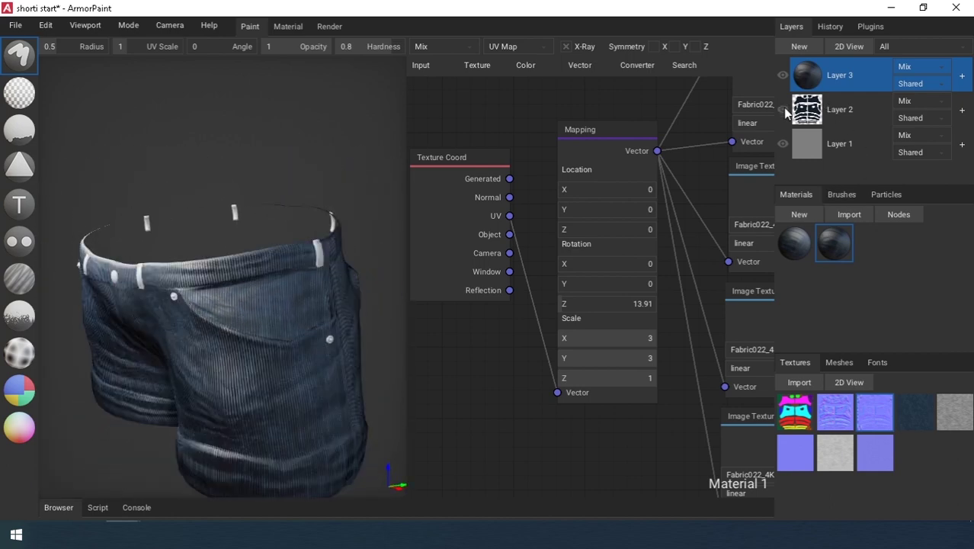
scroll(263, 312, up, 4)
click(784, 76)
click(784, 77)
scroll(282, 293, down, 3)
right_drag(282, 291, 354, 299)
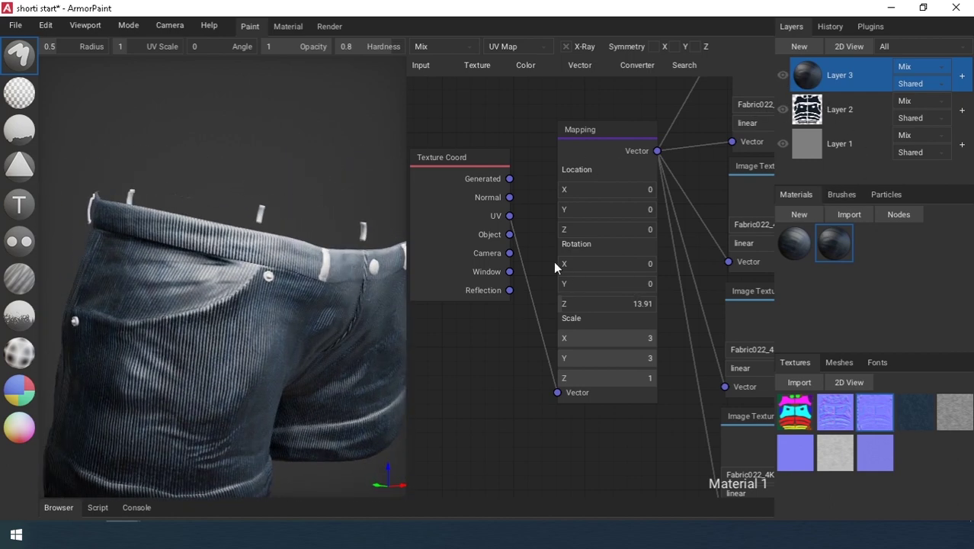
Set the factor of the pocket material's Multiply MixRGB node to 0.73.
scroll(557, 263, down, 3)
right_drag(707, 213, 565, 307)
scroll(565, 307, up, 3)
drag(624, 263, 553, 267)
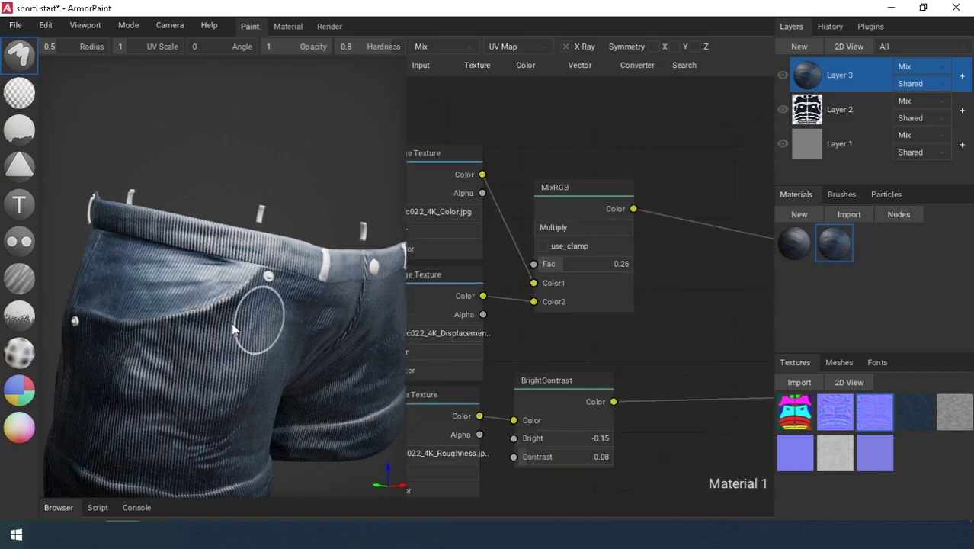
right_drag(231, 322, 433, 297)
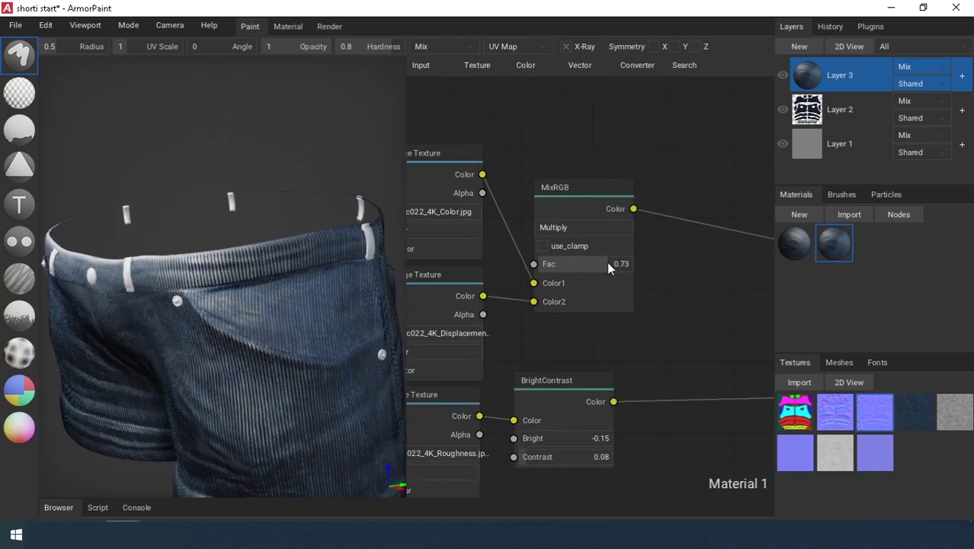
scroll(222, 336, down, 2)
right_drag(221, 339, 305, 333)
Convert Layer 3 to a paint layer and merge it down into Layer 2.
right_click(816, 79)
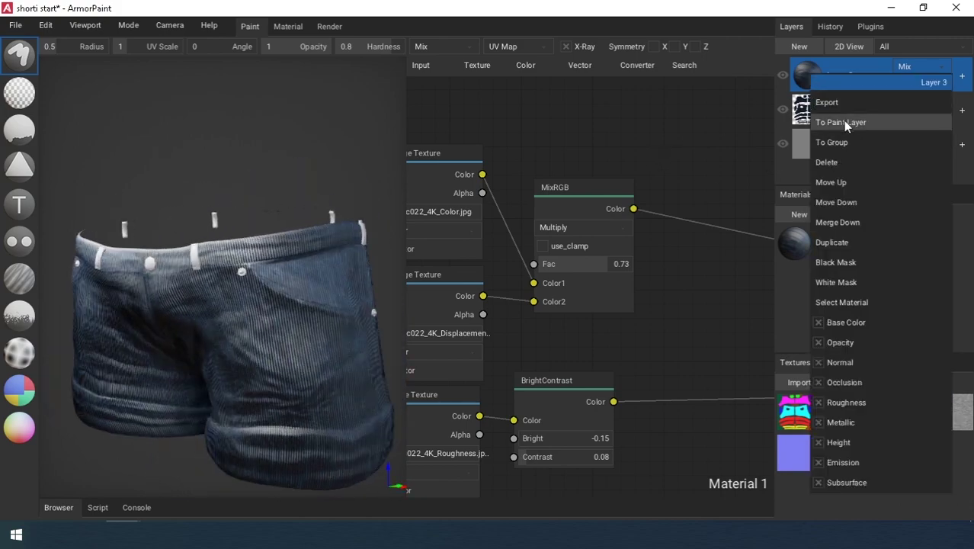
click(843, 122)
right_click(816, 85)
click(843, 222)
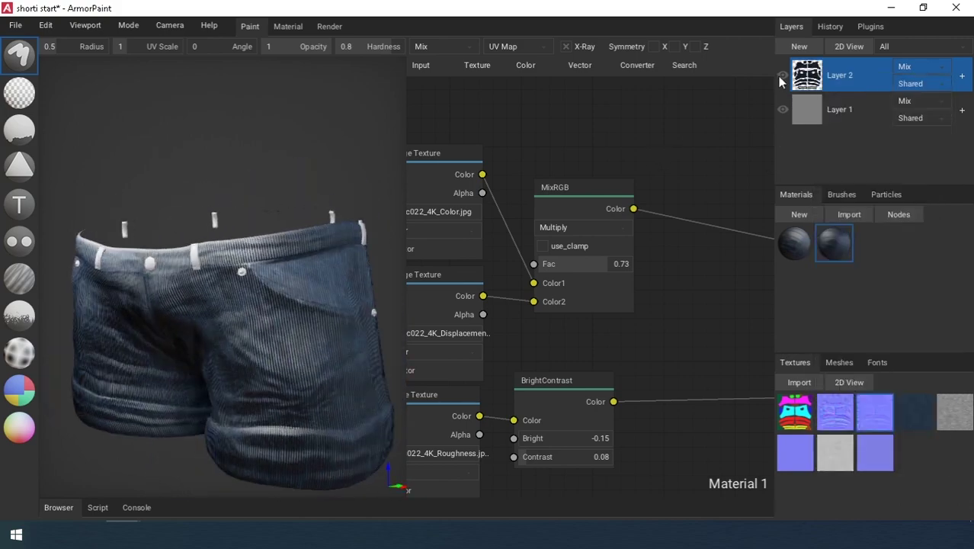
right_drag(236, 312, 270, 323)
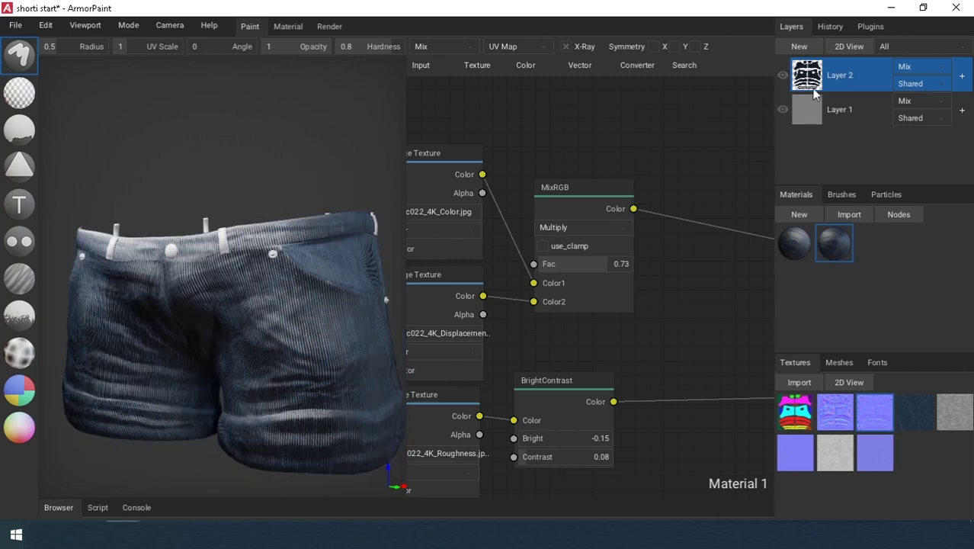
Hide Layer 2 and apply the second material to the leg cuffs as a new layer masked by the red color ID.
click(783, 75)
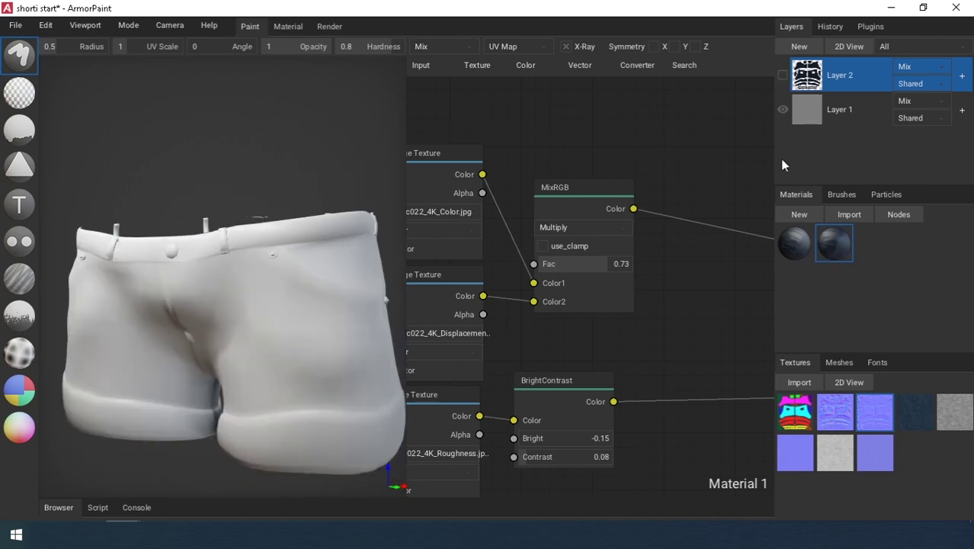
click(21, 390)
click(821, 110)
click(222, 46)
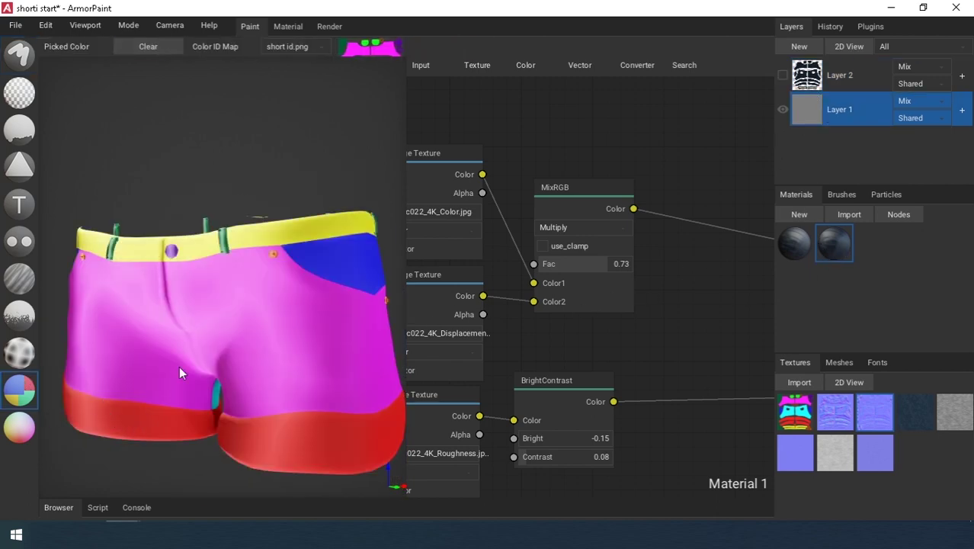
click(175, 416)
click(20, 57)
drag(837, 250, 330, 431)
Try the Subtract blend mode with a factor of 0.62 on the cuff material's color MixRGB node.
middle_drag(655, 343, 660, 335)
click(582, 220)
click(566, 474)
drag(612, 256, 601, 256)
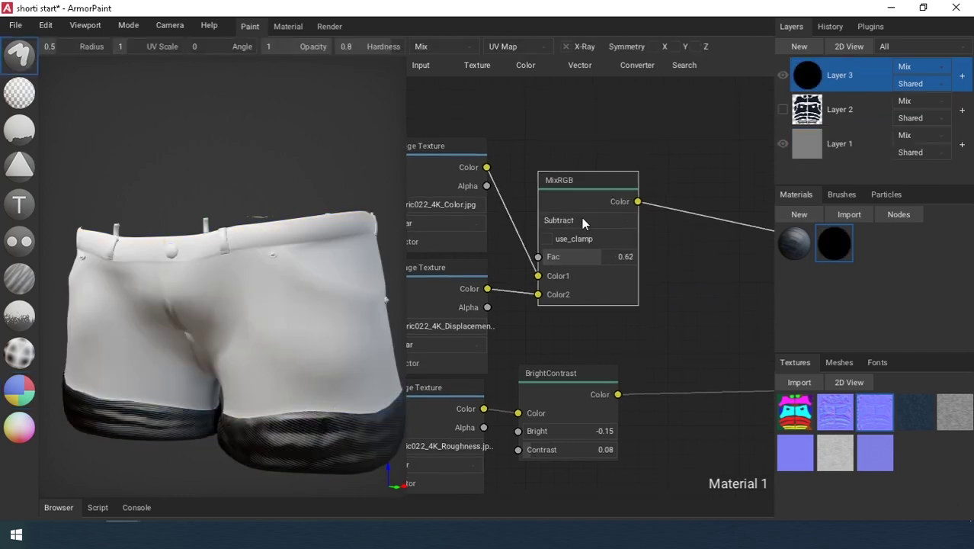
Set the cuff material's color MixRGB node to Divide with a factor of 1.
click(582, 219)
click(565, 495)
middle_drag(604, 337, 614, 273)
right_drag(305, 373, 244, 389)
scroll(244, 390, up, 3)
drag(611, 200, 653, 201)
right_drag(321, 358, 334, 375)
scroll(340, 370, up, 3)
Set the cuff material's Mapping rotation Z to 87.33.
middle_drag(609, 270, 718, 300)
middle_drag(446, 380, 589, 289)
scroll(291, 387, down, 2)
right_drag(335, 387, 260, 392)
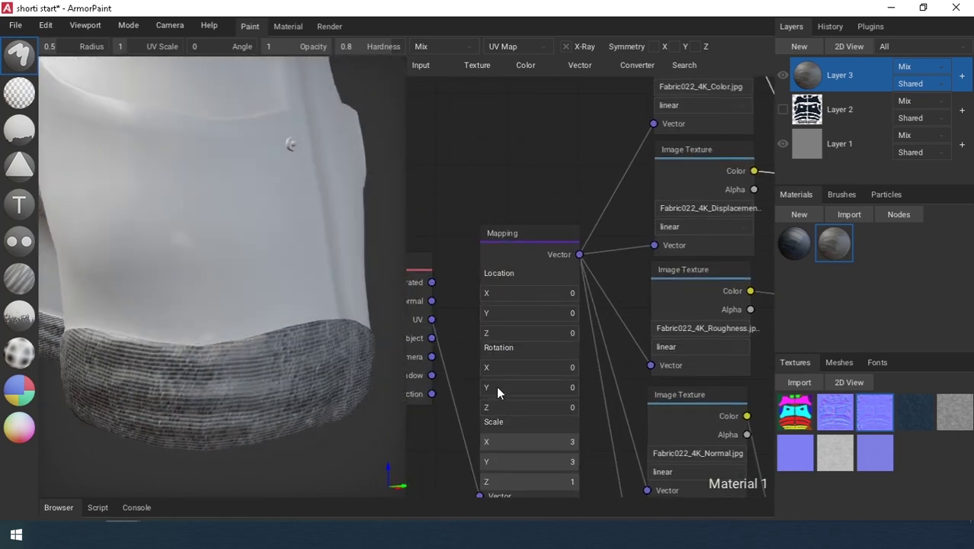
drag(496, 406, 504, 407)
scroll(312, 408, down, 2)
right_drag(308, 408, 389, 381)
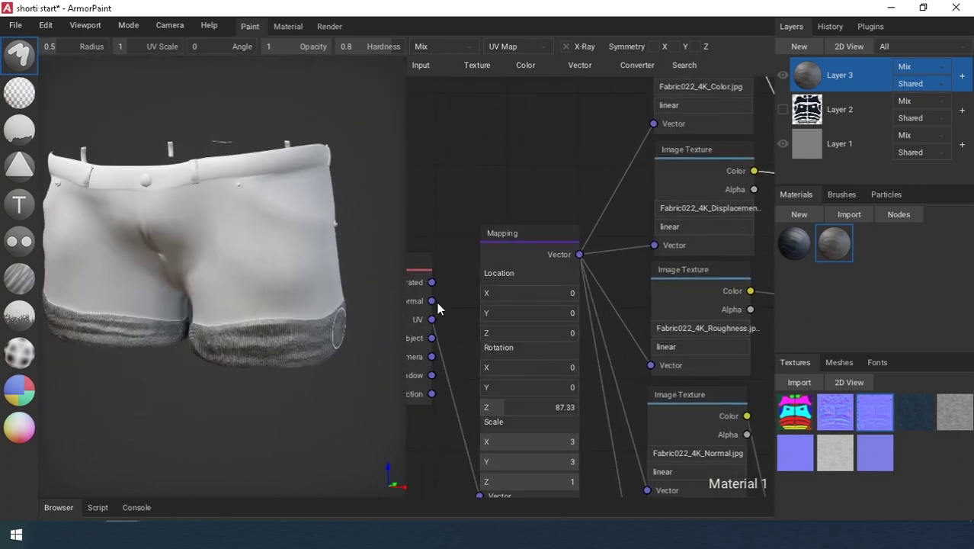
Show Layer 2 again and merge the cuff Layer 3 down into it.
click(783, 110)
scroll(350, 248, up, 2)
right_drag(347, 259, 320, 343)
right_click(806, 76)
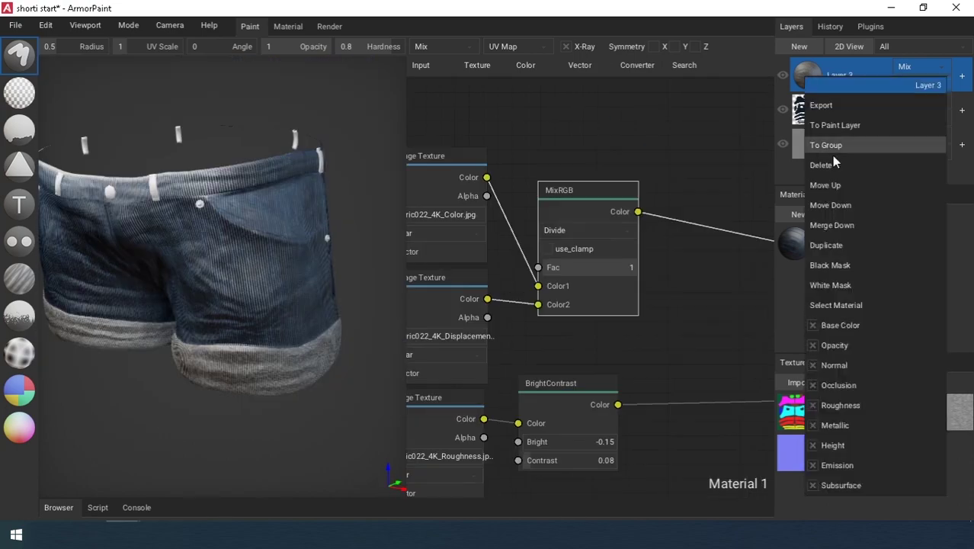
click(837, 220)
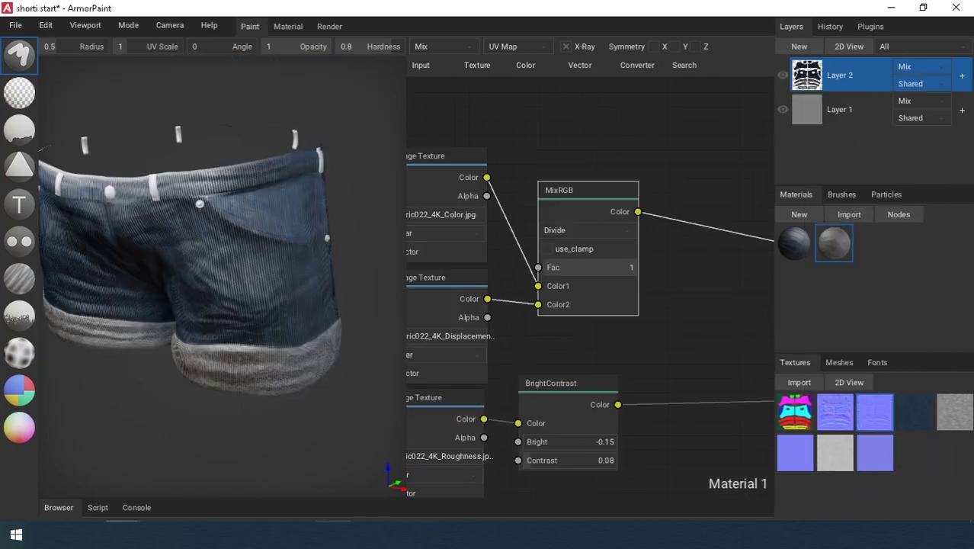
mouse_move(305, 312)
right_down()
mouse_move(247, 308)
mouse_move(372, 356)
mouse_move(168, 344)
mouse_move(295, 318)
right_up()
scroll(247, 308, down, 2)
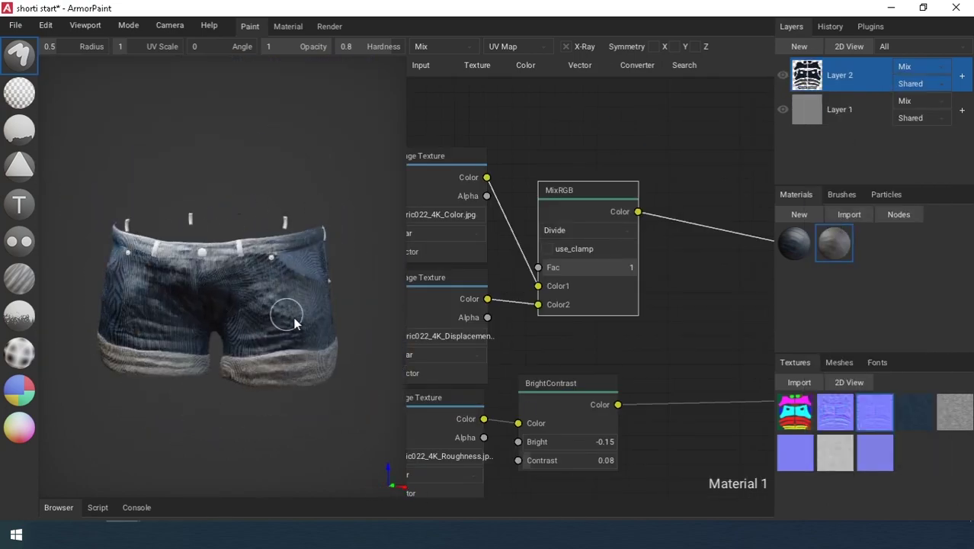
middle_drag(294, 319, 343, 373)
scroll(366, 343, up, 2)
Clear the picked color ID and apply the first denim material to the whole model as a new layer.
click(801, 243)
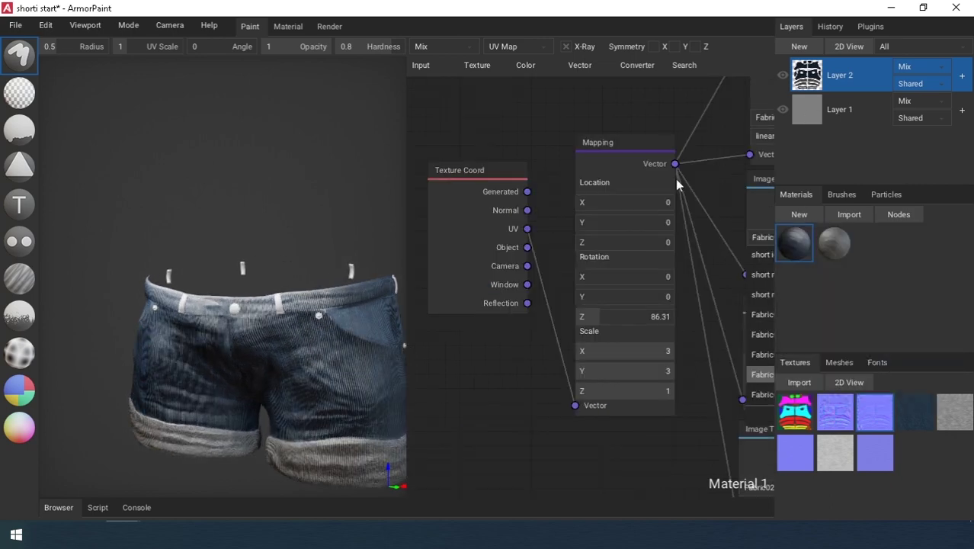
click(20, 392)
click(208, 50)
click(28, 63)
scroll(323, 351, up, 3)
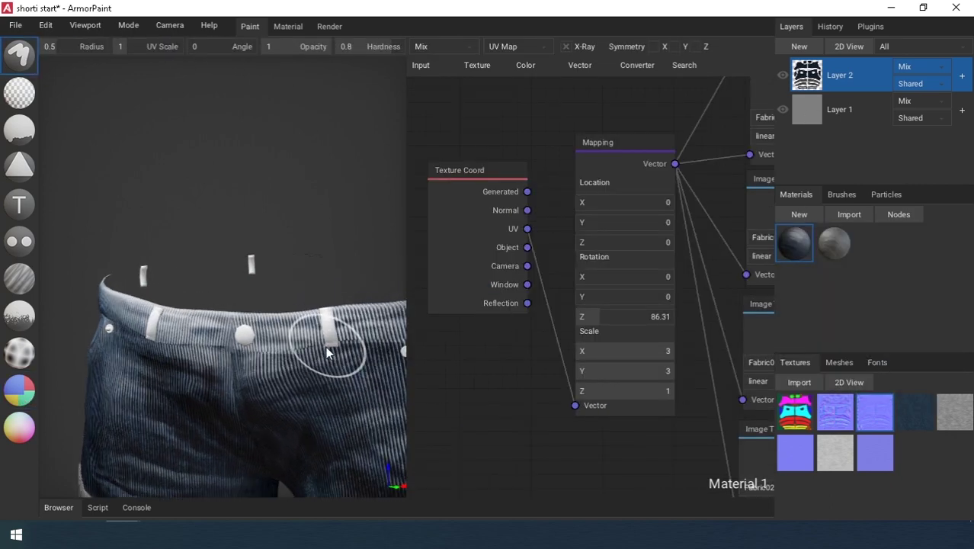
drag(321, 331, 319, 339)
Set the first denim material's Mapping rotation Z to 0.
scroll(239, 378, up, 5)
middle_drag(343, 404, 263, 364)
drag(593, 314, 500, 324)
right_drag(243, 330, 328, 335)
scroll(328, 336, up, 3)
scroll(305, 324, down, 2)
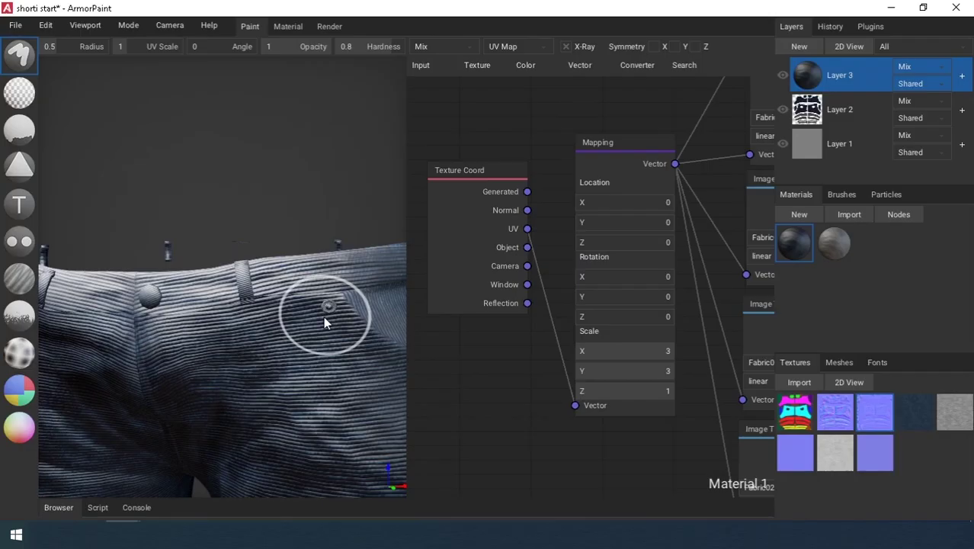
scroll(328, 303, up, 3)
scroll(329, 303, down, 2)
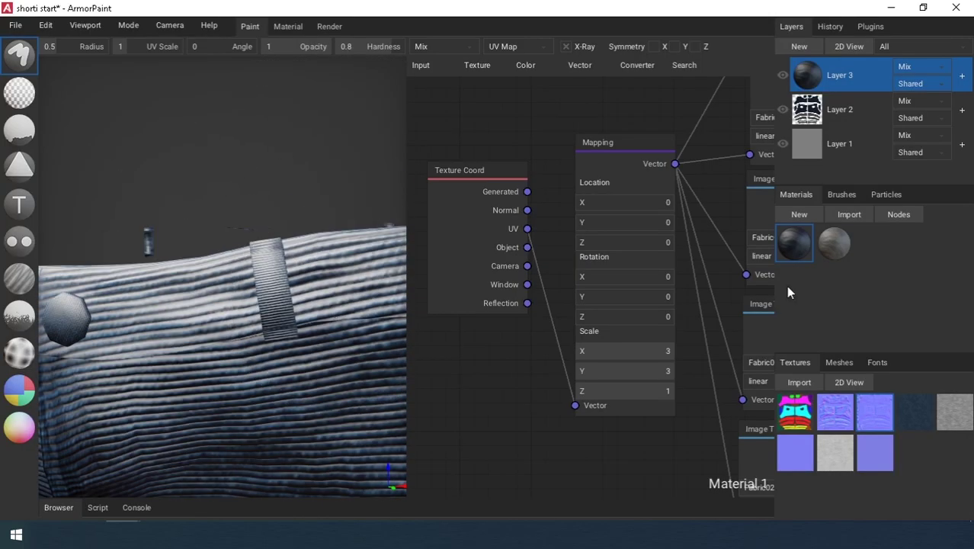
Set the Mapping node's X and Y scale to 4.
click(642, 359)
text(4)
click(645, 378)
text(4)
key(Return)
scroll(240, 299, down, 3)
scroll(263, 314, up, 5)
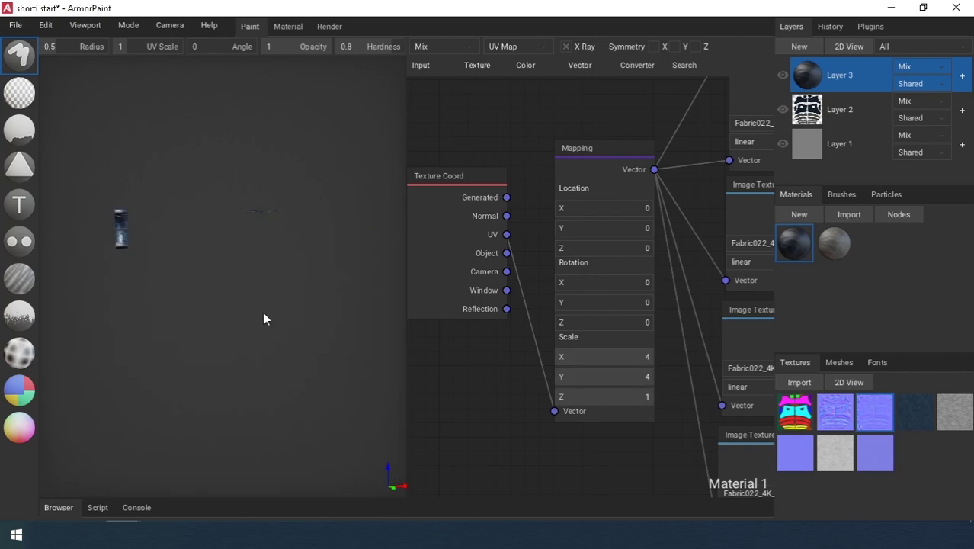
Try a Mapping rotation Z of 89.9 and inspect the weave direction on the waistband and belt loops.
mouse_move(563, 321)
mouse_down()
mouse_move(592, 319)
mouse_move(580, 322)
mouse_up()
scroll(192, 302, down, 3)
scroll(265, 312, up, 4)
scroll(262, 316, down, 1)
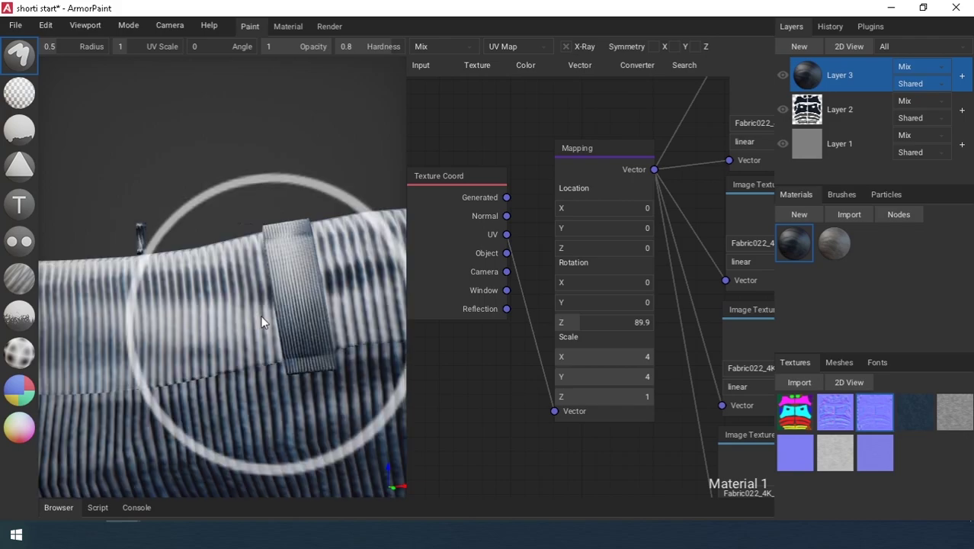
scroll(262, 317, down, 3)
right_drag(262, 316, 306, 324)
scroll(287, 324, up, 3)
scroll(287, 324, down, 1)
scroll(287, 325, up, 1)
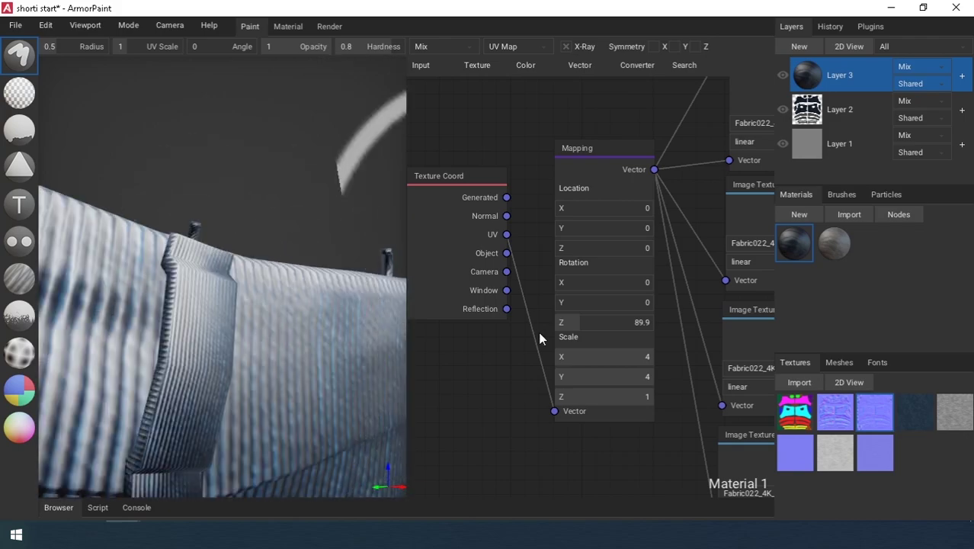
Set the Mapping rotation Z back to 0 and check the weave on the belt loop.
drag(565, 322, 450, 322)
scroll(248, 325, down, 3)
mouse_move(248, 325)
right_down()
mouse_move(167, 321)
mouse_move(238, 323)
right_up()
scroll(167, 322, up, 3)
scroll(167, 321, down, 3)
scroll(197, 330, up, 2)
scroll(206, 331, down, 1)
scroll(239, 323, up, 2)
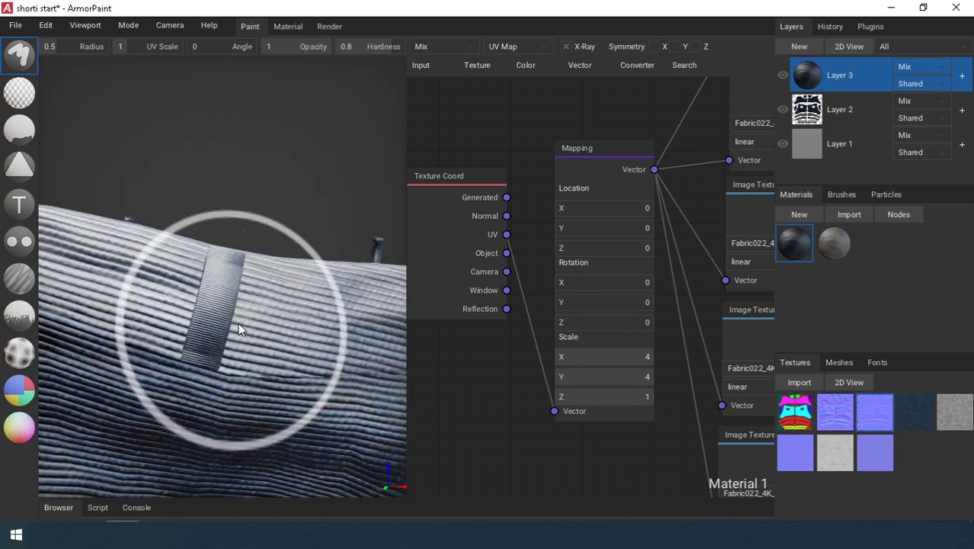
scroll(503, 259, down, 3)
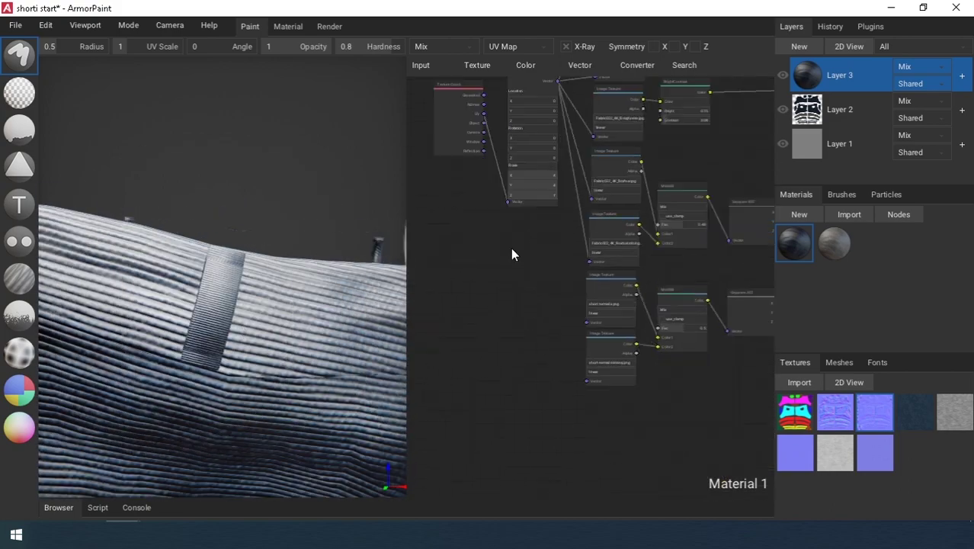
Set the MixRGB factor of the fabric normals to 0.69 and that of the shorts normals to 0.28.
right_drag(512, 248, 433, 261)
scroll(616, 280, up, 5)
right_drag(616, 280, 613, 316)
drag(651, 271, 613, 274)
right_drag(614, 278, 615, 165)
drag(651, 362, 618, 366)
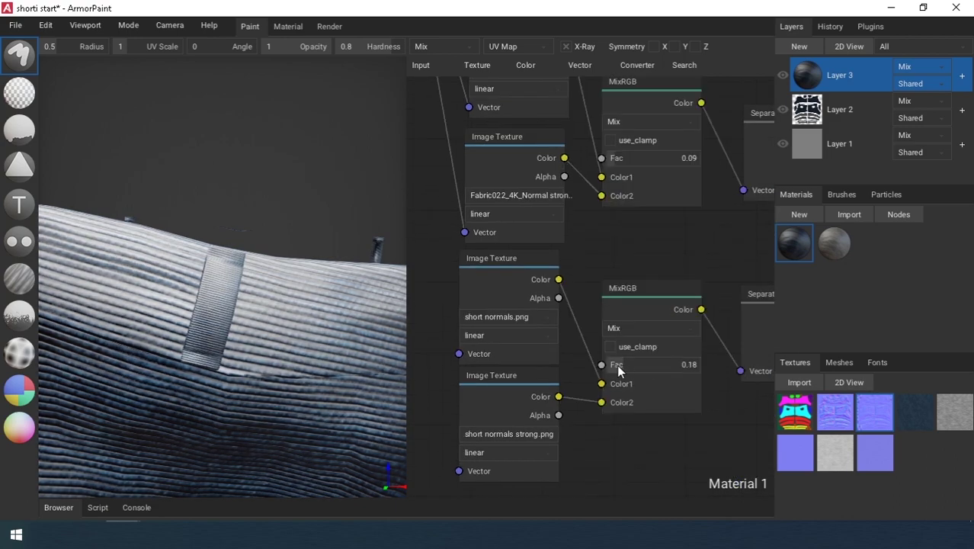
drag(620, 157, 670, 160)
scroll(282, 351, down, 5)
right_drag(292, 358, 277, 353)
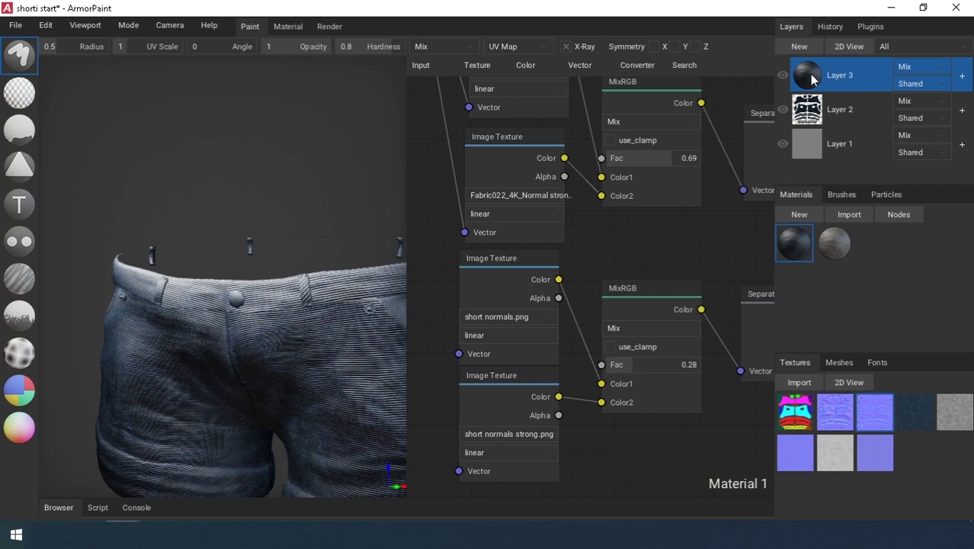
Convert Layer 3 to a paint layer and hide Layer 2.
right_click(813, 79)
click(837, 125)
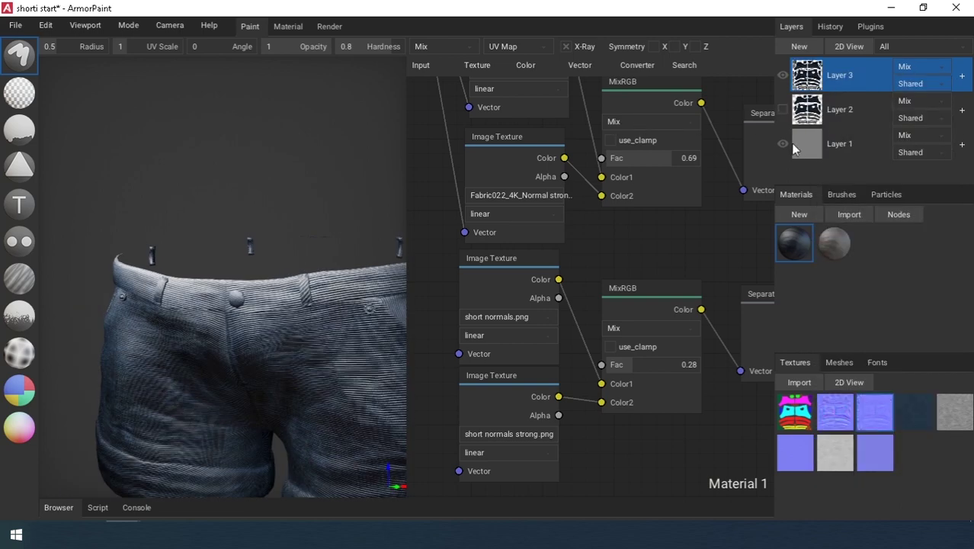
Erase the waistband from Layer 3 all around the shorts, restricting the eraser to the waistband's color ID.
click(22, 388)
click(190, 295)
click(16, 103)
drag(131, 270, 396, 290)
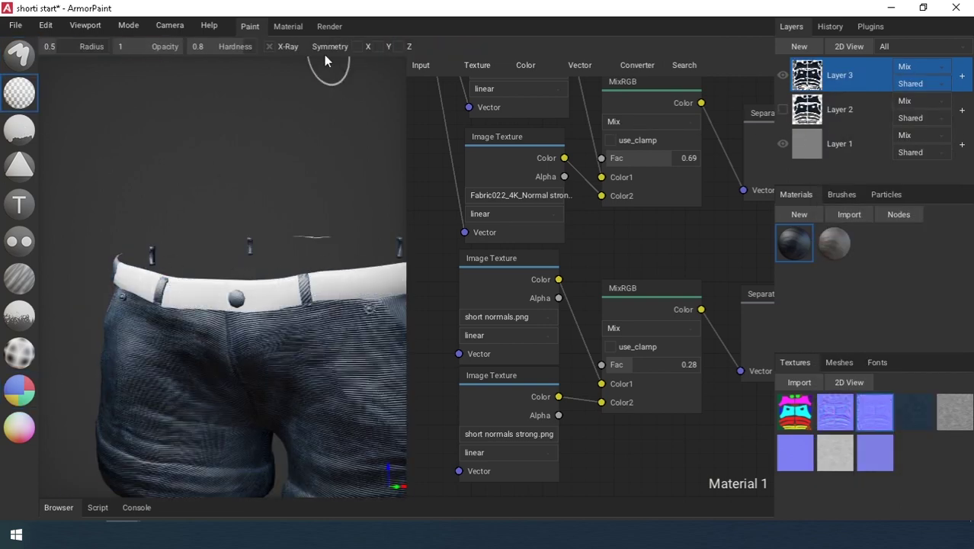
scroll(329, 228, down, 4)
middle_drag(329, 251, 206, 259)
drag(202, 287, 259, 285)
right_drag(202, 288, 1, 180)
Erase the body, pocket and cuff areas from Layer 3, masking by color ID and starting with magenta.
click(19, 388)
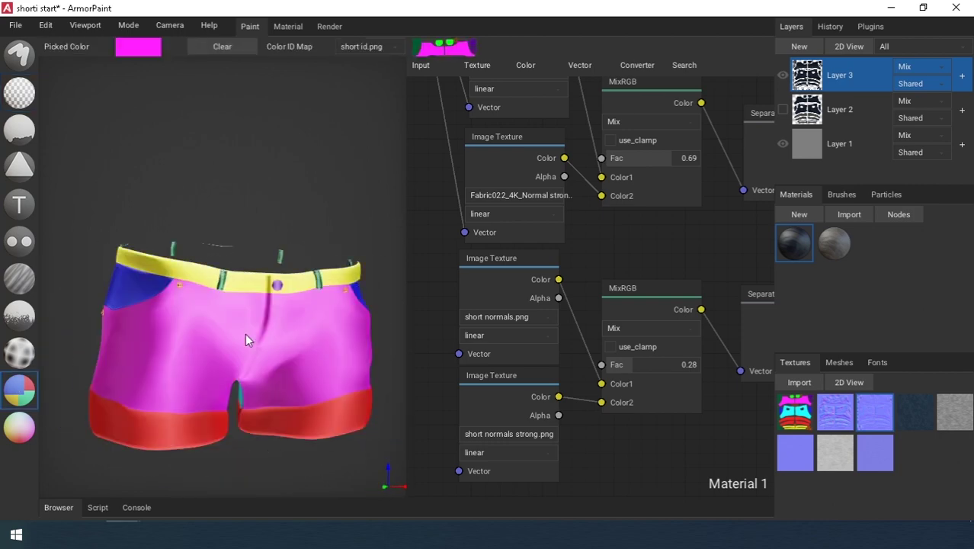
click(7, 89)
drag(251, 294, 185, 295)
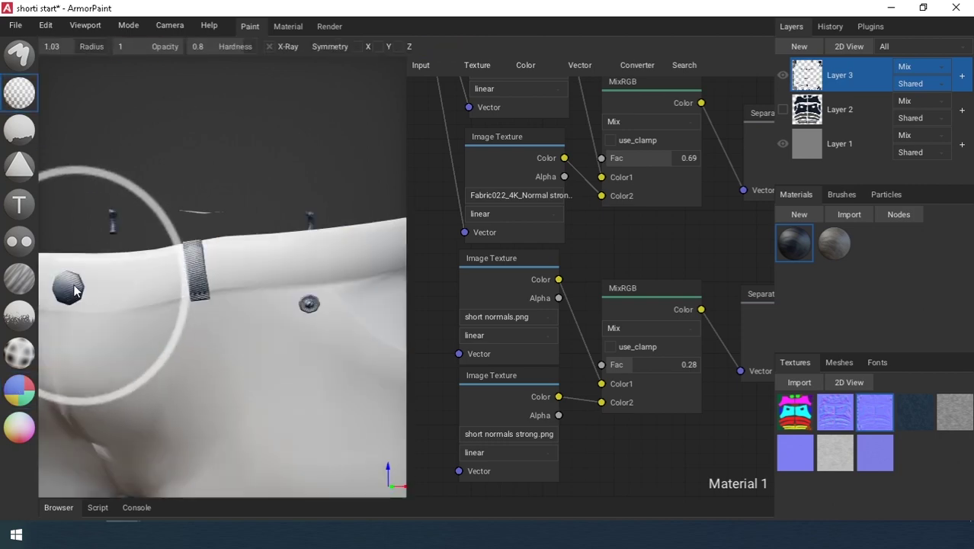
scroll(86, 301, down, 4)
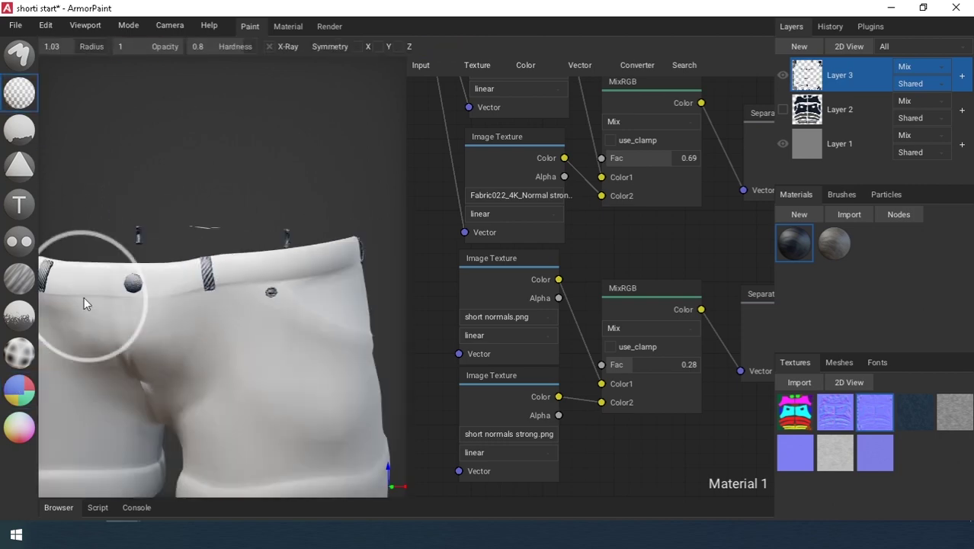
Erase the button and the rivets from Layer 3 using their color IDs, leaving only the belt loops.
click(11, 384)
click(20, 105)
drag(127, 327, 98, 293)
click(16, 388)
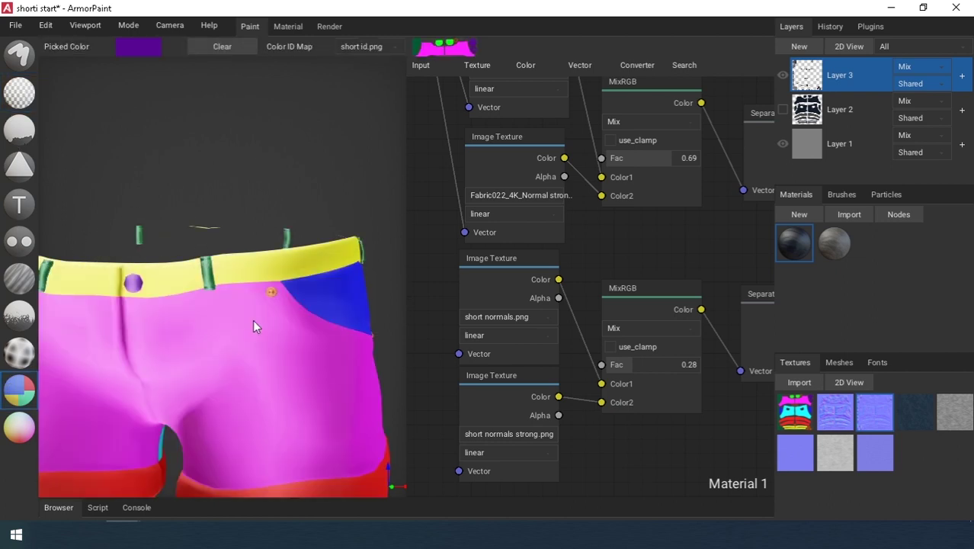
click(19, 95)
scroll(269, 324, down, 3)
mouse_move(296, 318)
right_down()
mouse_move(153, 340)
mouse_move(251, 298)
mouse_move(192, 331)
mouse_move(203, 319)
right_up()
click(21, 353)
click(19, 91)
right_drag(120, 295, 252, 321)
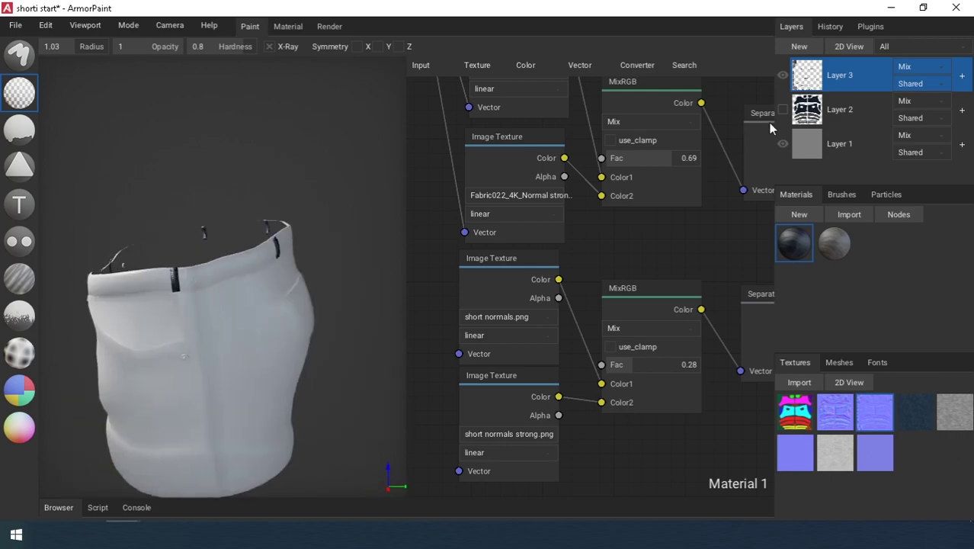
Show Layer 2 again, check the belt loops against the rest of the denim and merge Layer 3 down.
click(783, 110)
scroll(184, 355, up, 3)
right_drag(185, 355, 246, 345)
scroll(246, 345, up, 5)
scroll(246, 340, down, 6)
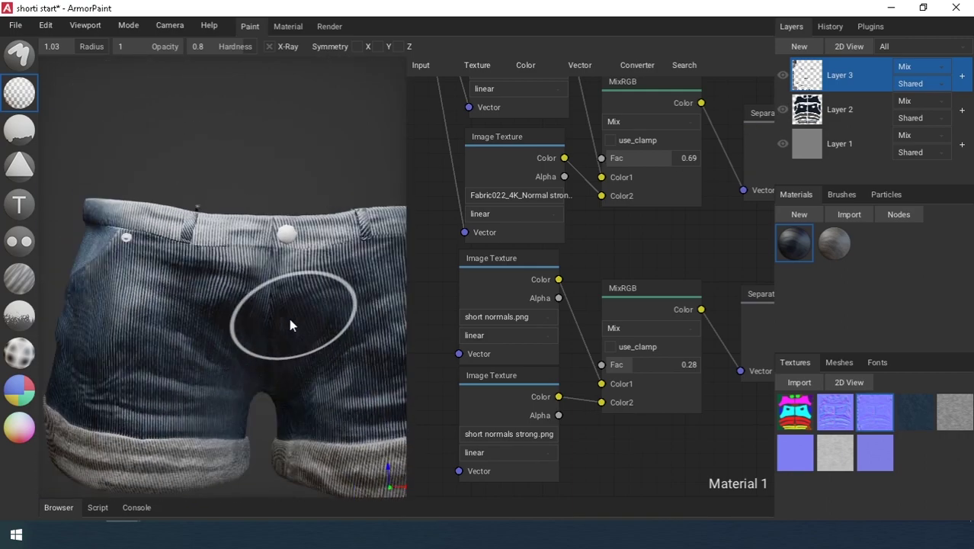
right_drag(289, 320, 206, 312)
right_click(813, 86)
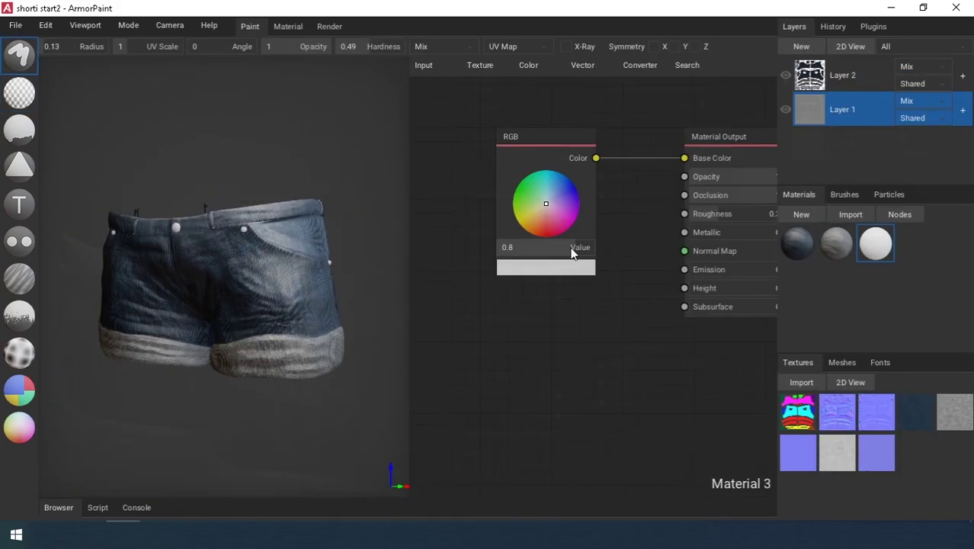
Set Material 3's RGB value to 0.06 and import the one-line.png texture.
drag(572, 251, 503, 250)
click(844, 195)
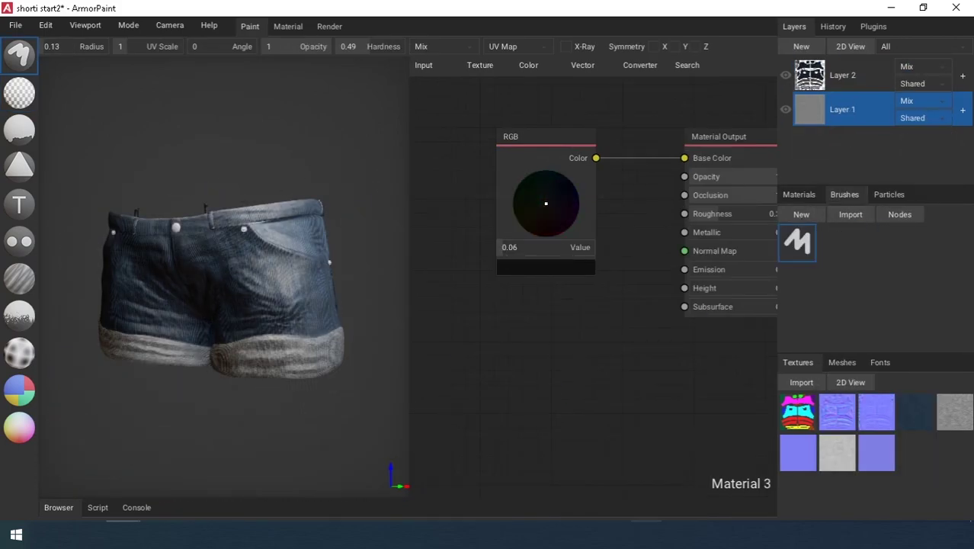
mouse_move(647, 534)
click(573, 464)
mouse_move(227, 276)
mouse_down()
mouse_move(918, 461)
mouse_move(569, 371)
mouse_move(876, 461)
mouse_up()
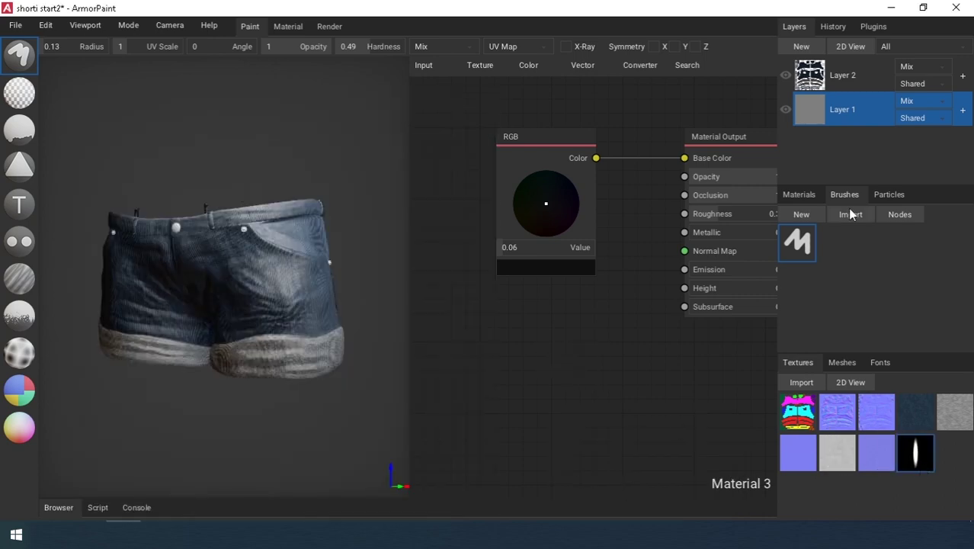
Create a new brush with the one-line.png color driving its opacity and enable its Directional option.
click(803, 214)
double_click(850, 244)
middle_drag(717, 294, 703, 260)
mouse_move(908, 463)
mouse_down()
mouse_move(541, 364)
mouse_move(426, 295)
mouse_up()
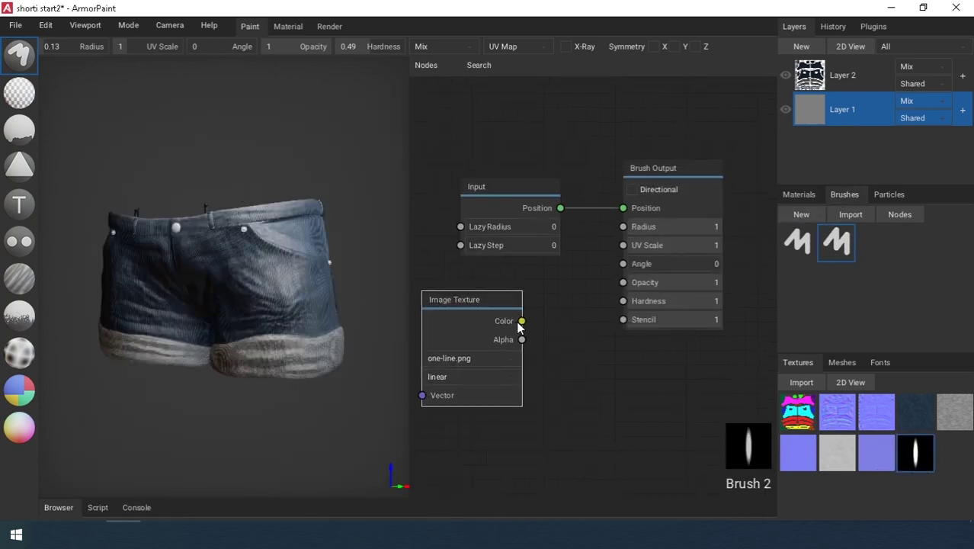
drag(521, 323, 627, 281)
click(633, 192)
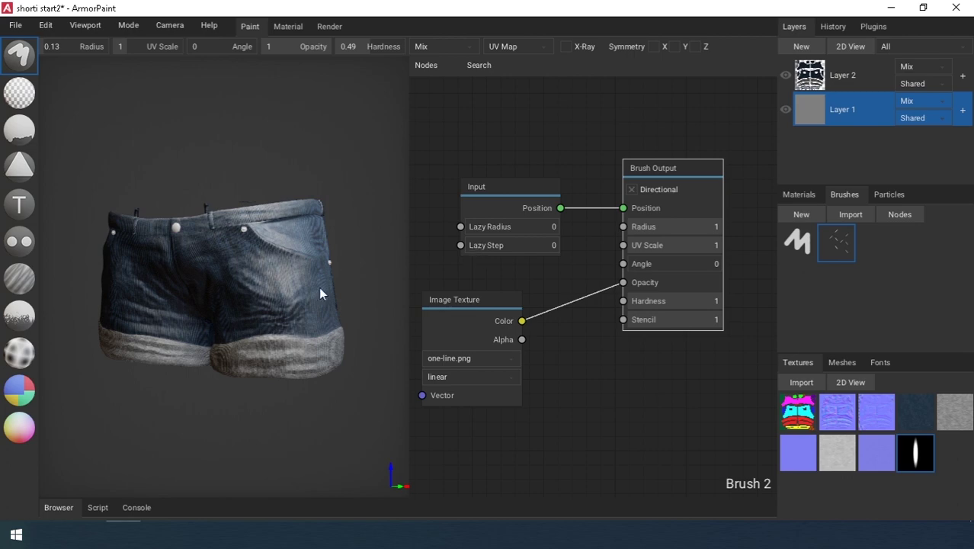
Hide Layer 2 and add a new paint layer on top for the seams.
click(785, 74)
click(801, 46)
right_drag(114, 267, 267, 271)
click(799, 194)
mouse_move(145, 274)
right_down()
mouse_move(172, 273)
mouse_move(236, 238)
mouse_move(206, 233)
right_up()
scroll(179, 271, up, 3)
scroll(206, 233, up, 2)
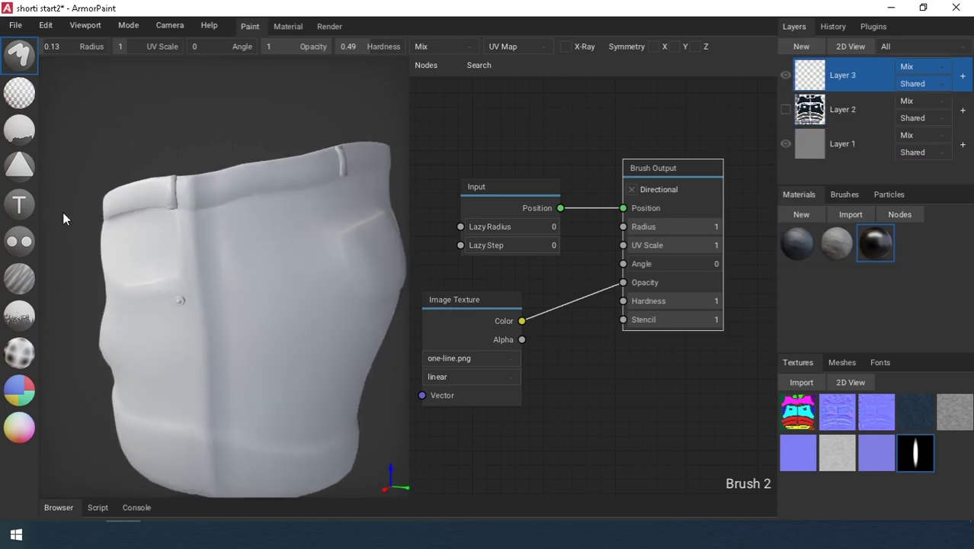
Restrict painting to the cyan back panel by picking its color ID, and return to the Brush tool.
scroll(202, 213, up, 3)
click(17, 392)
click(289, 271)
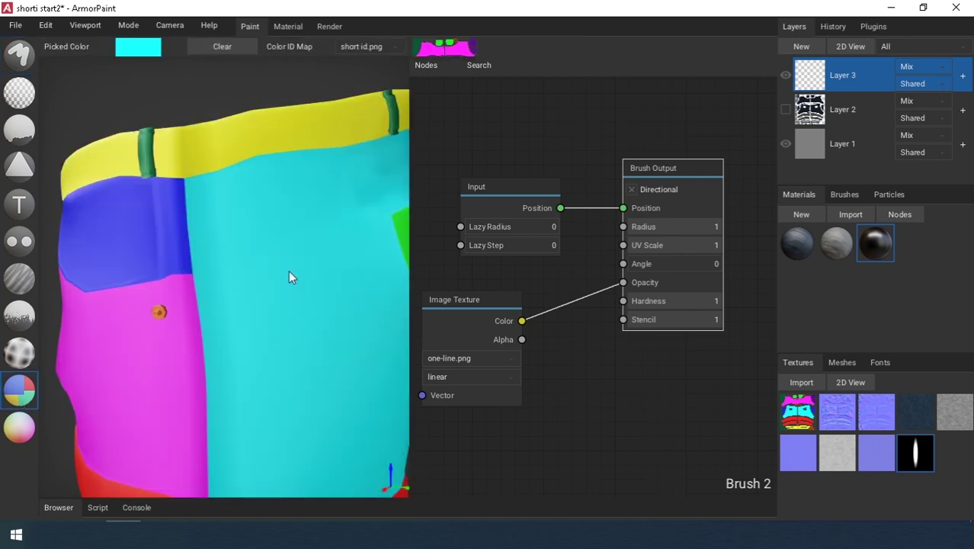
click(24, 64)
Try a dark stroke down the side seam from below the waistband and undo it.
scroll(165, 155, up, 3)
middle_drag(165, 155, 176, 187)
scroll(176, 188, up, 2)
drag(222, 276, 231, 398)
middle_drag(235, 349, 226, 305)
key(ctrl+z)
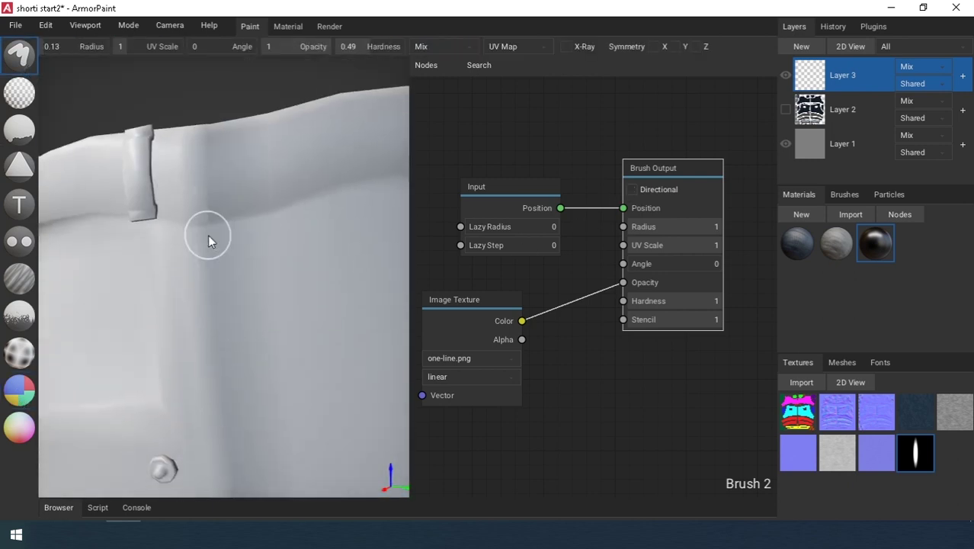
Paint a thin dark line down the side seam from the waistband toward the cuff, redoing the lower stroke.
drag(209, 235, 222, 336)
middle_drag(222, 347, 205, 167)
drag(205, 168, 222, 284)
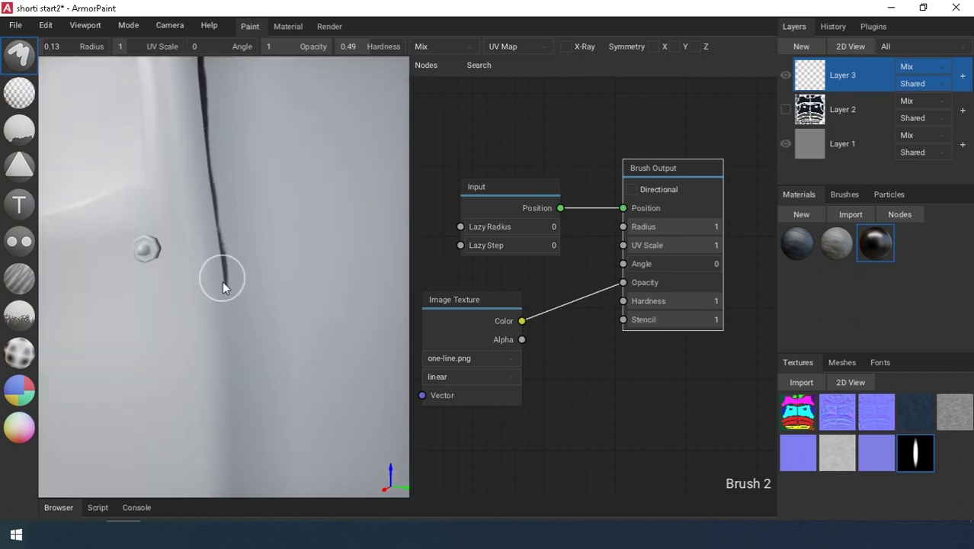
right_drag(230, 362, 219, 113)
drag(219, 113, 222, 294)
key(ctrl+z)
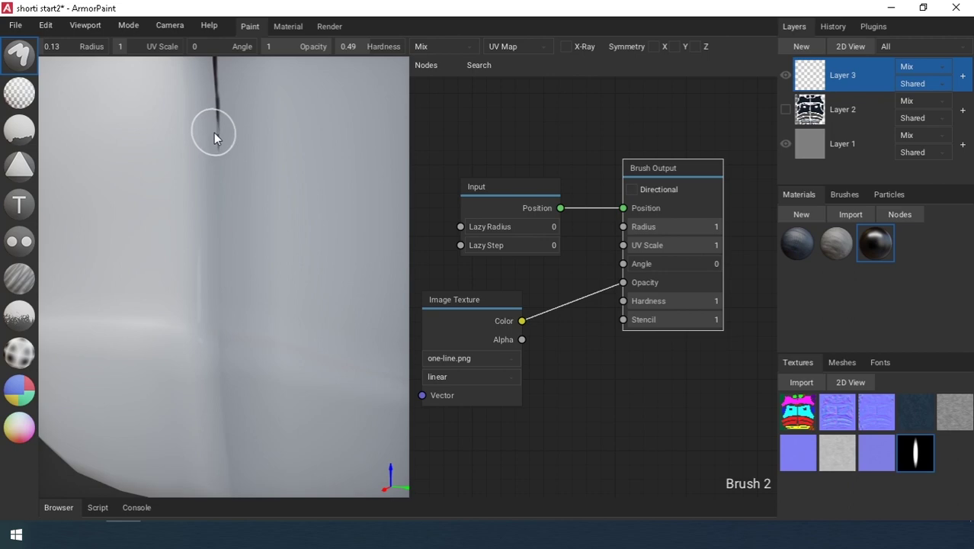
drag(214, 132, 222, 332)
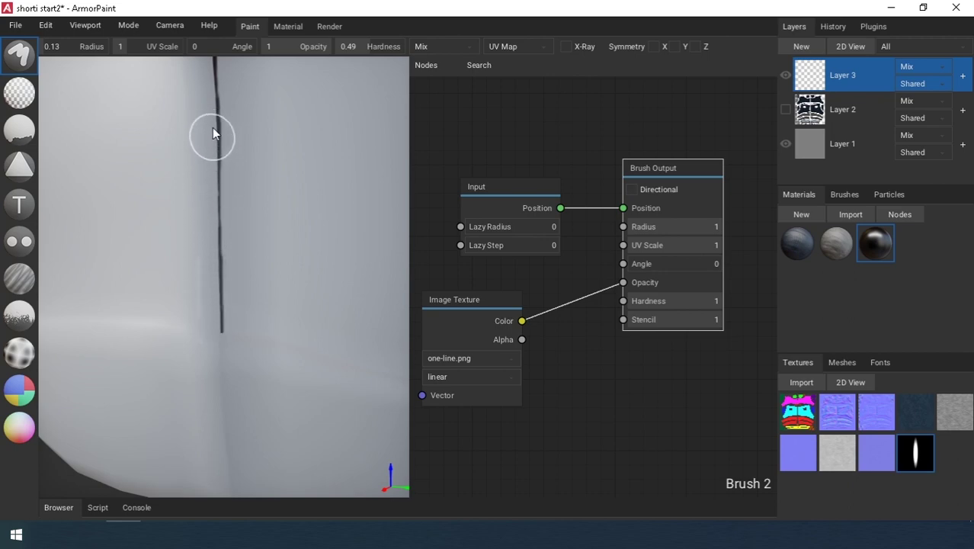
scroll(213, 134, down, 3)
mouse_move(245, 240)
right_down()
mouse_move(202, 286)
mouse_move(182, 233)
right_up()
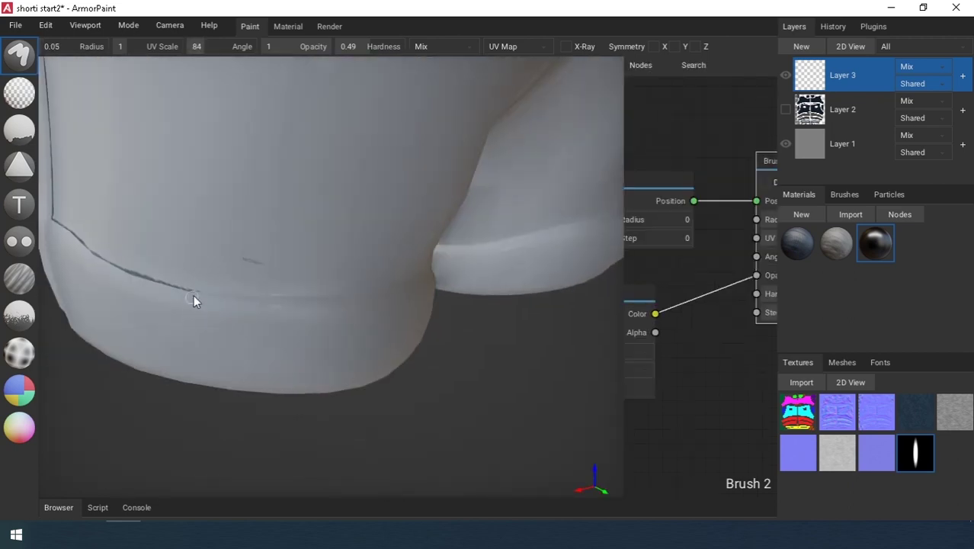
Paint a thin dark line along the seam above the rear cuff with a 0.05 brush radius.
right_drag(390, 290, 275, 294)
scroll(267, 290, up, 3)
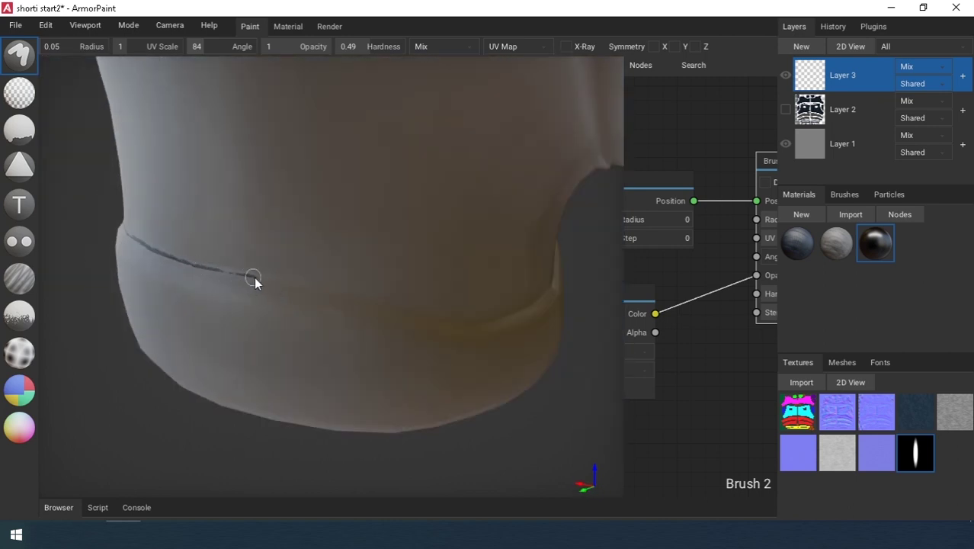
drag(254, 277, 444, 320)
right_drag(506, 312, 343, 320)
Try a seam stroke up the inner leg from the cuff and undo it.
drag(315, 449, 327, 305)
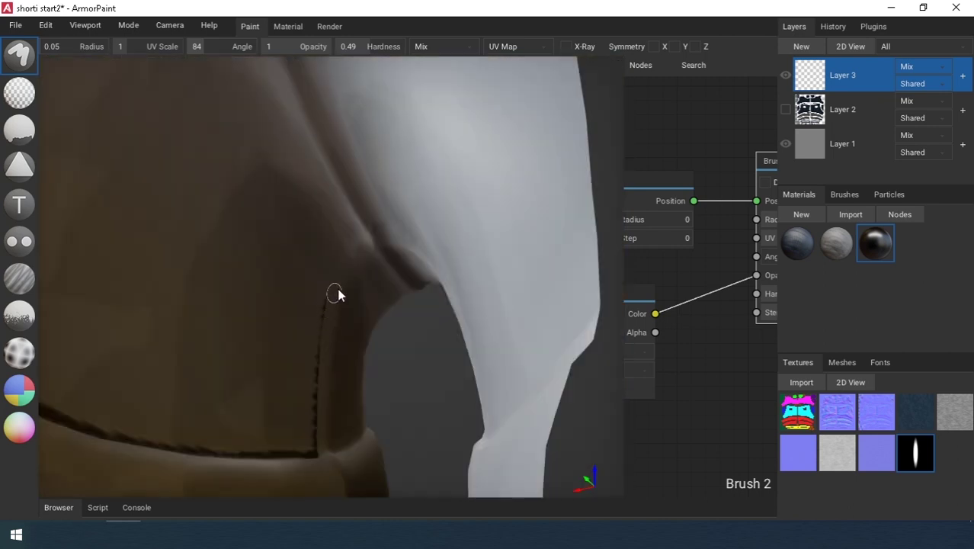
click(323, 308)
key(ctrl+z)
key(ctrl+z)
Change the brush angle and paint dark lines up the inner leg seam and down the center back seam.
drag(203, 46, 77, 56)
drag(319, 446, 320, 373)
mouse_move(321, 373)
right_down()
mouse_move(292, 419)
mouse_move(222, 197)
mouse_move(243, 209)
right_up()
drag(244, 211, 248, 412)
middle_drag(248, 411, 244, 100)
drag(245, 100, 256, 233)
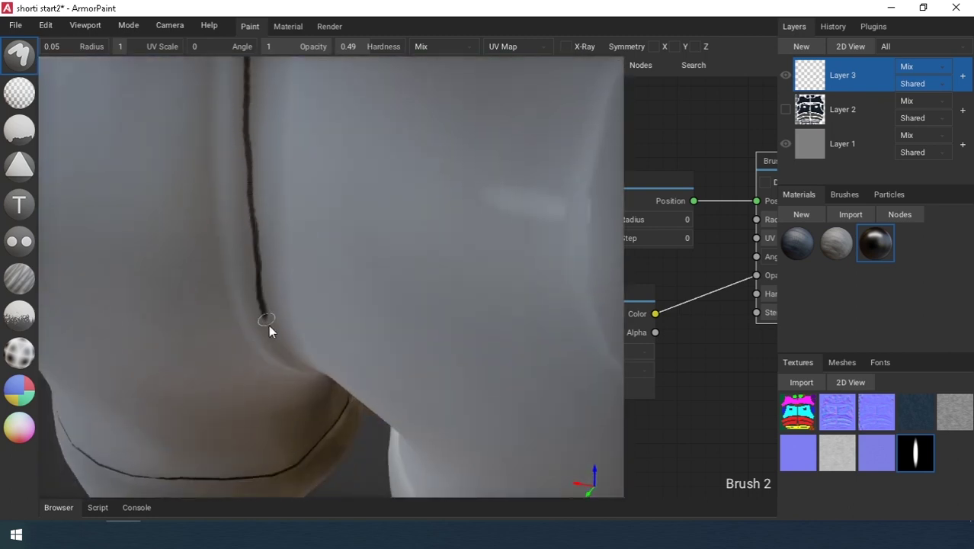
Paint a thin dark line along the seam beneath the rear waistband.
mouse_move(268, 328)
right_down()
mouse_move(306, 246)
mouse_move(355, 222)
right_up()
scroll(358, 221, up, 4)
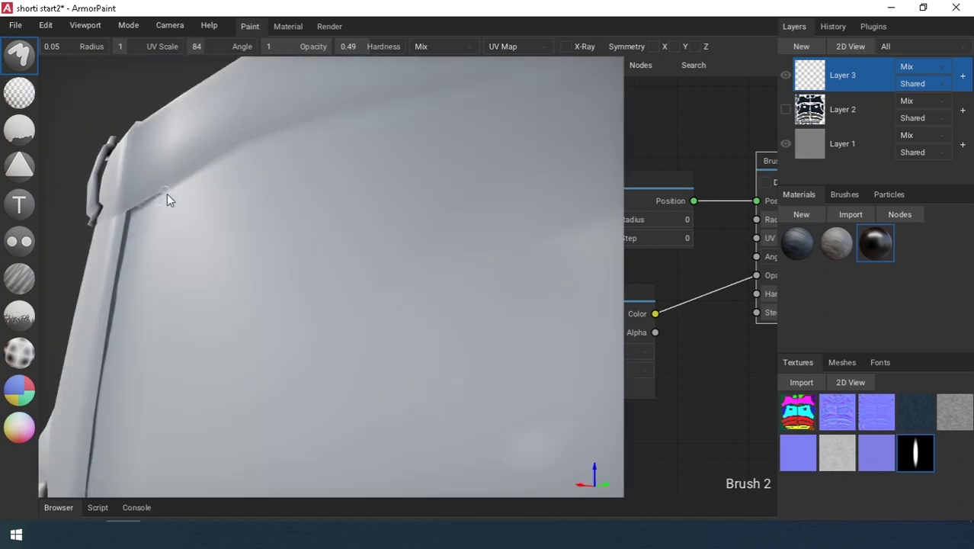
right_drag(131, 207, 236, 218)
mouse_move(260, 288)
mouse_down()
mouse_move(330, 278)
mouse_move(459, 235)
mouse_move(606, 219)
mouse_up()
middle_drag(551, 286, 130, 395)
drag(164, 333, 355, 282)
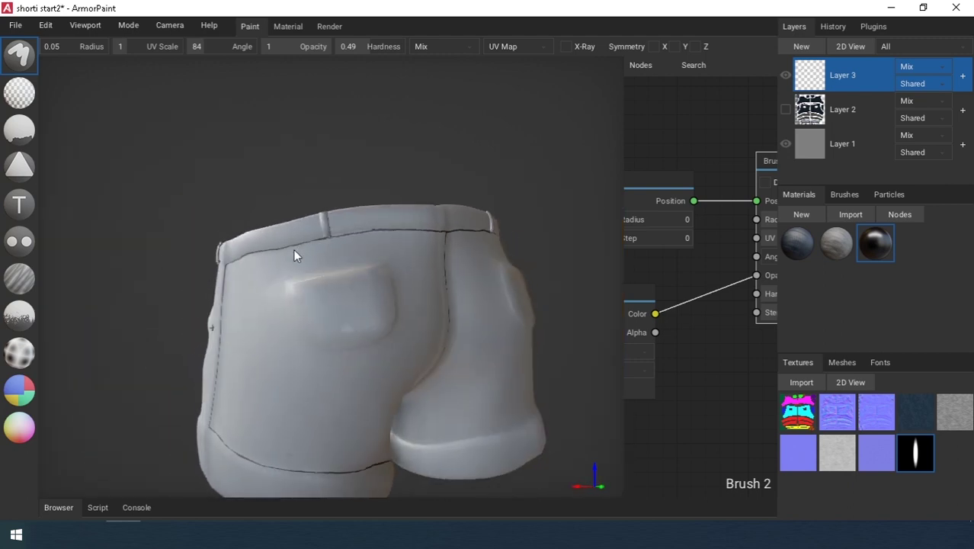
scroll(297, 251, up, 2)
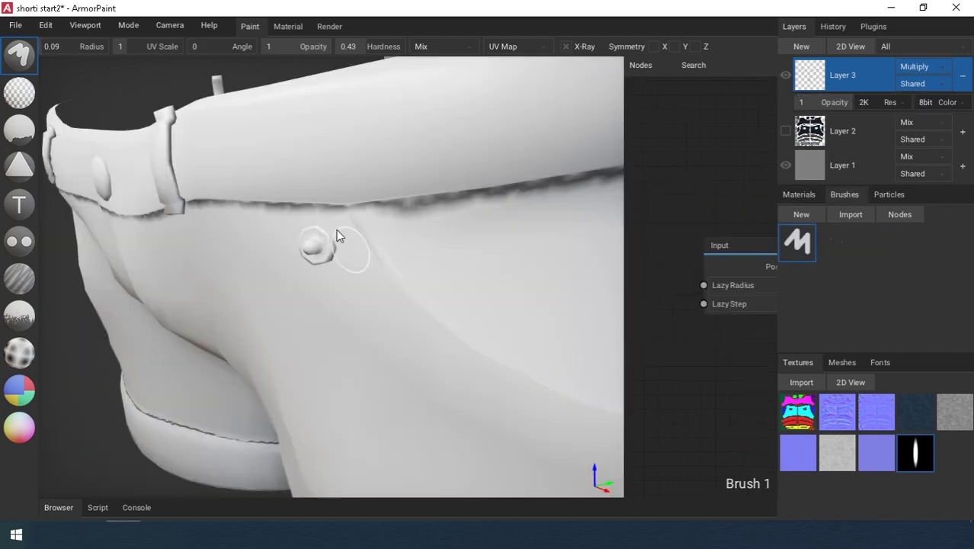
Paint a soft dark line along the front pocket opening on Layer 3 and check it over the denim.
drag(359, 252, 449, 355)
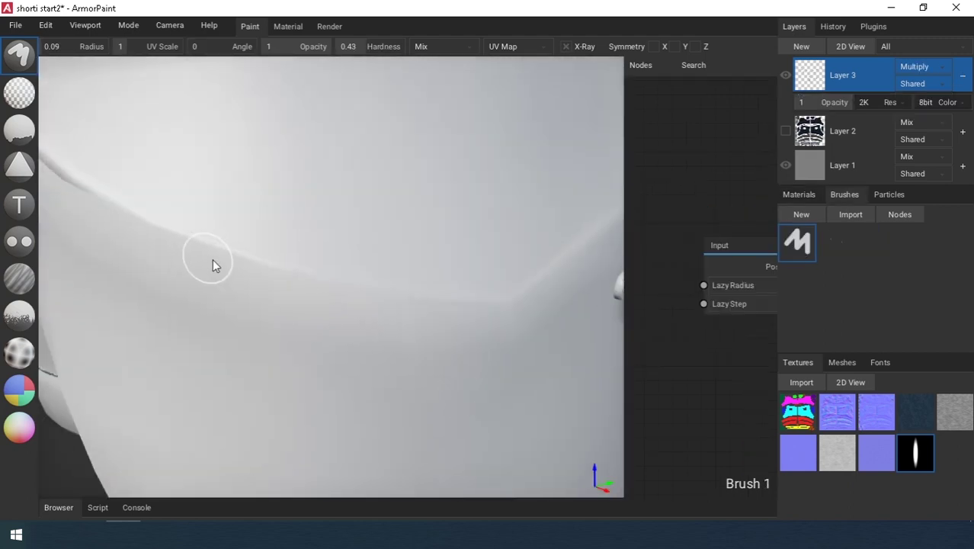
mouse_move(237, 295)
mouse_down()
mouse_move(352, 350)
mouse_move(409, 399)
mouse_up()
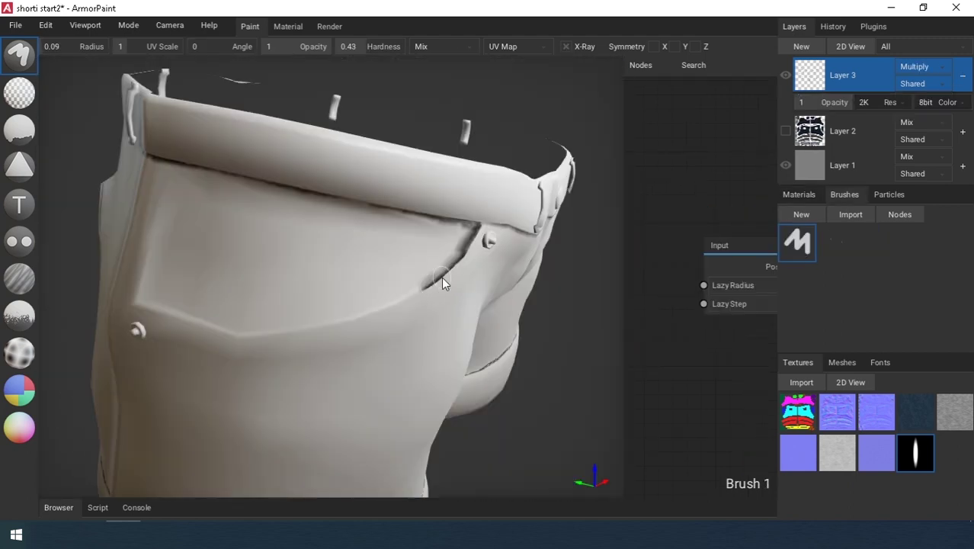
mouse_move(441, 276)
mouse_down()
mouse_move(255, 342)
mouse_move(152, 314)
mouse_up()
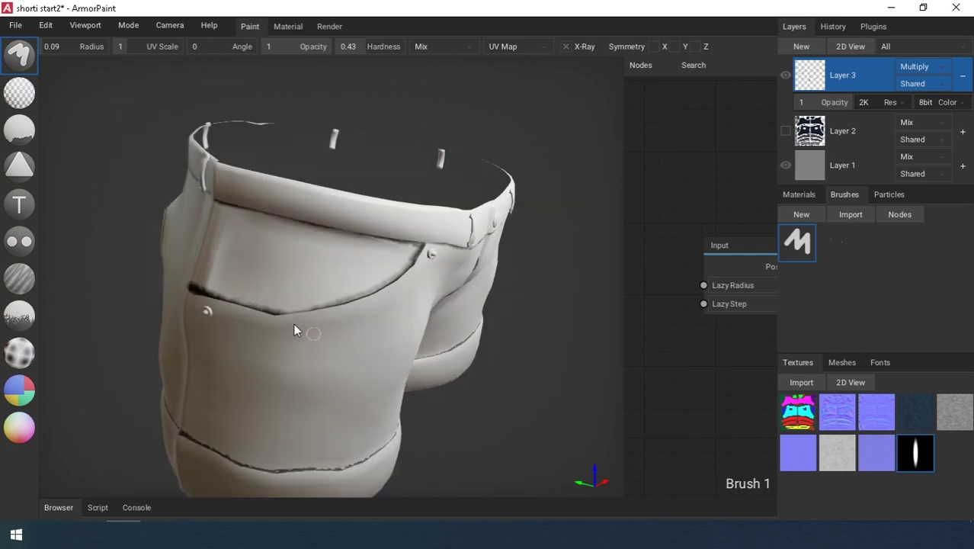
right_drag(365, 293, 321, 261)
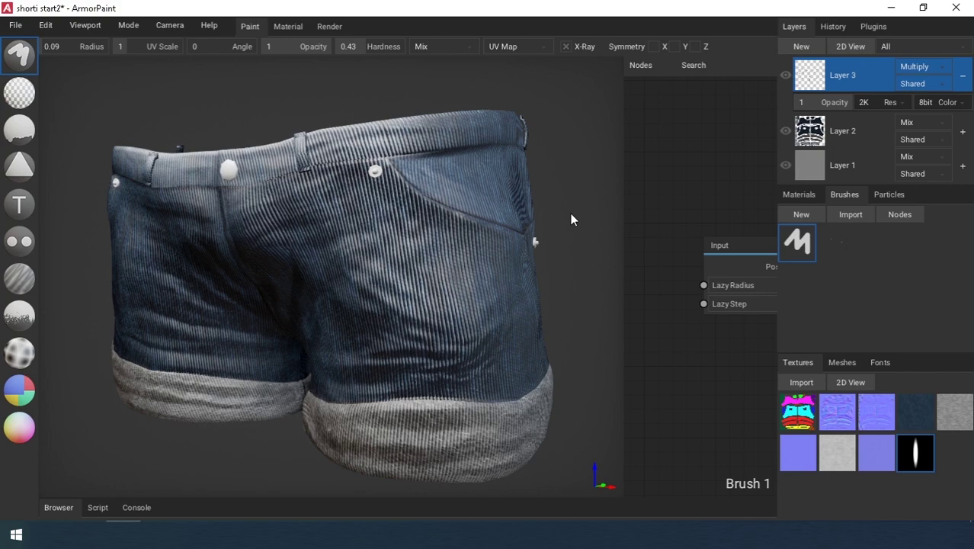
right_drag(572, 214, 458, 227)
right_drag(584, 205, 290, 256)
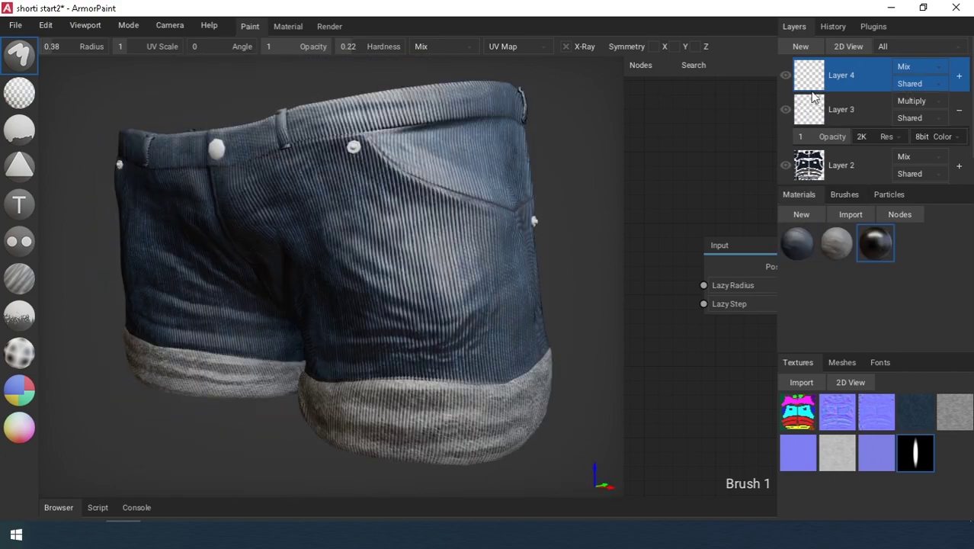
Turn off X-Ray and paint soft dark shading along the denim above the front cuff on Layer 4.
key(c)
key(b)
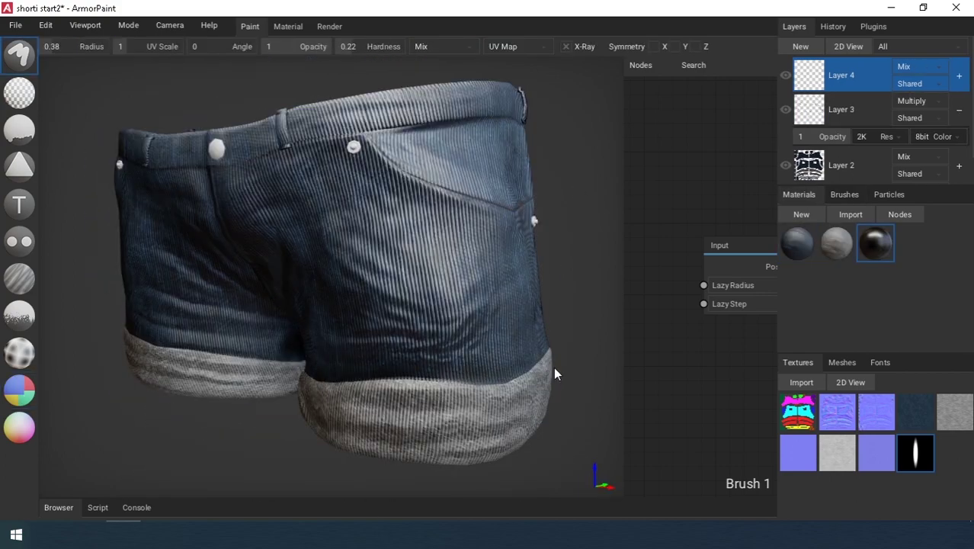
right_drag(554, 368, 328, 389)
key(ctrl+z)
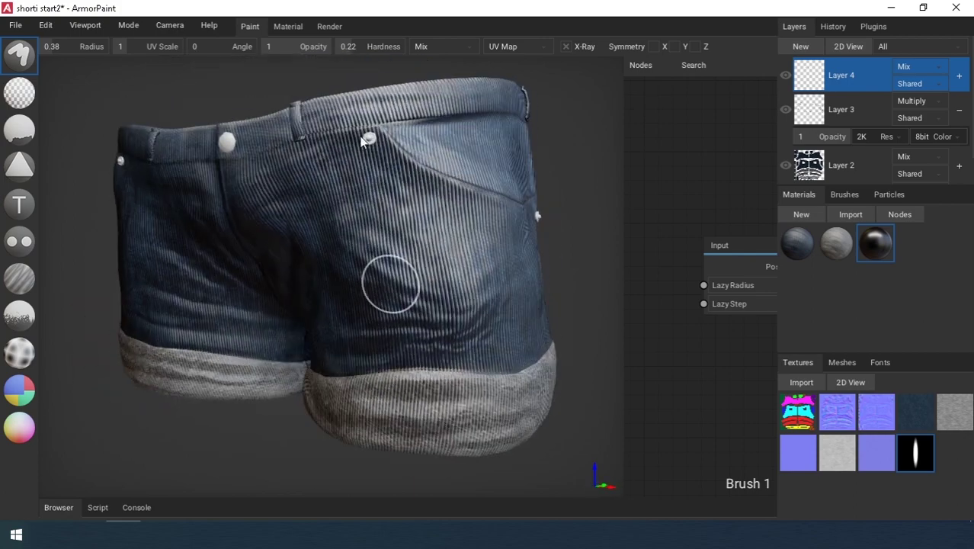
click(566, 47)
drag(324, 375, 546, 369)
right_drag(547, 369, 218, 411)
right_drag(369, 401, 374, 263)
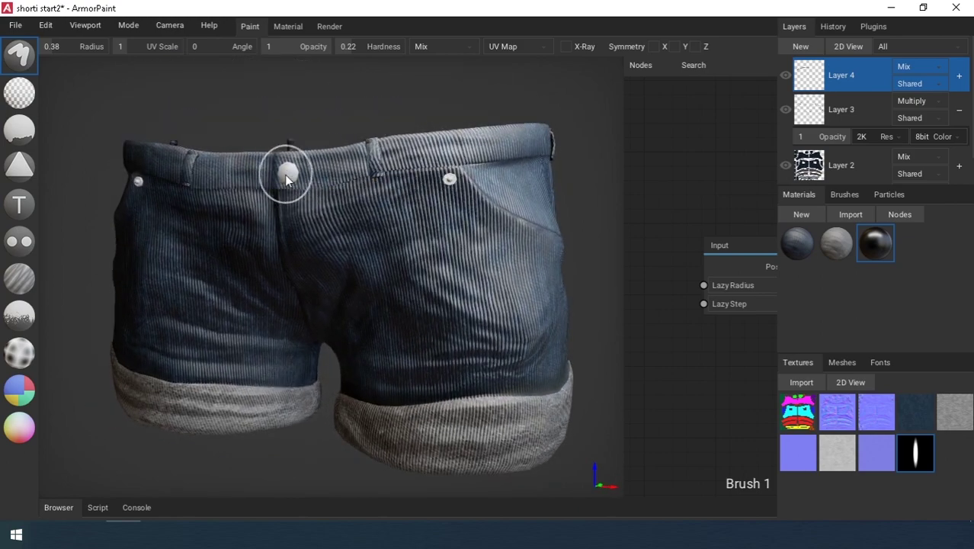
Set Layer 4's blending mode to Multiply so the painted shading darkens the denim beneath it.
right_drag(365, 163, 345, 185)
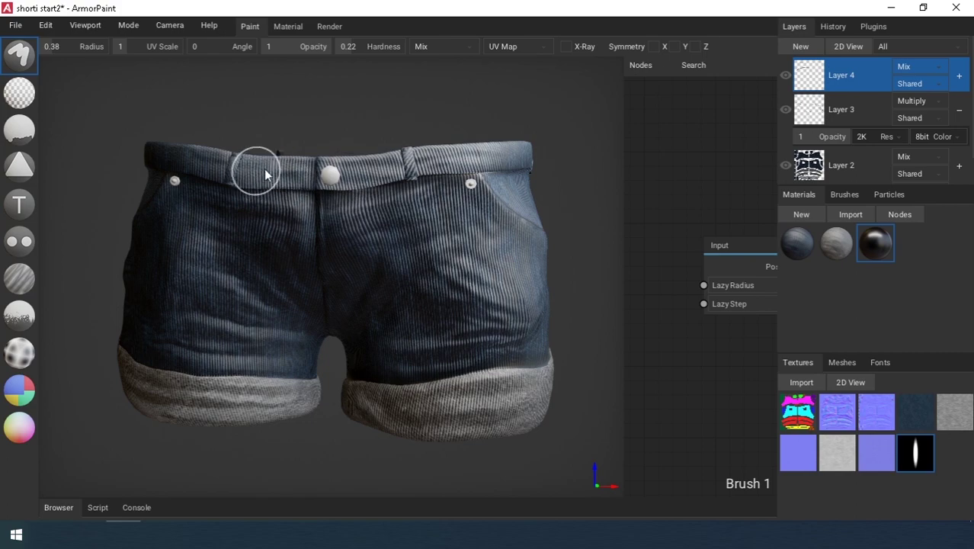
right_drag(264, 169, 424, 276)
scroll(425, 272, up, 1)
click(927, 67)
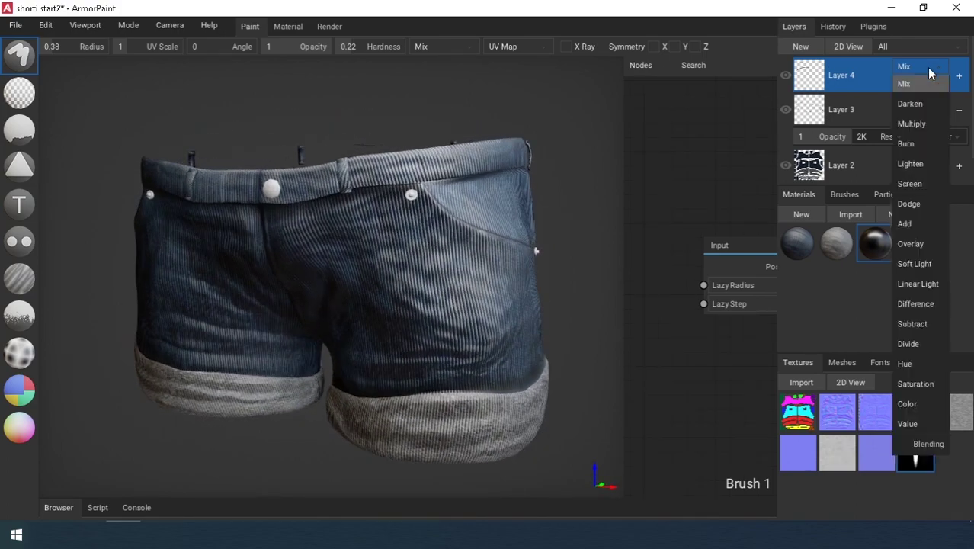
click(908, 127)
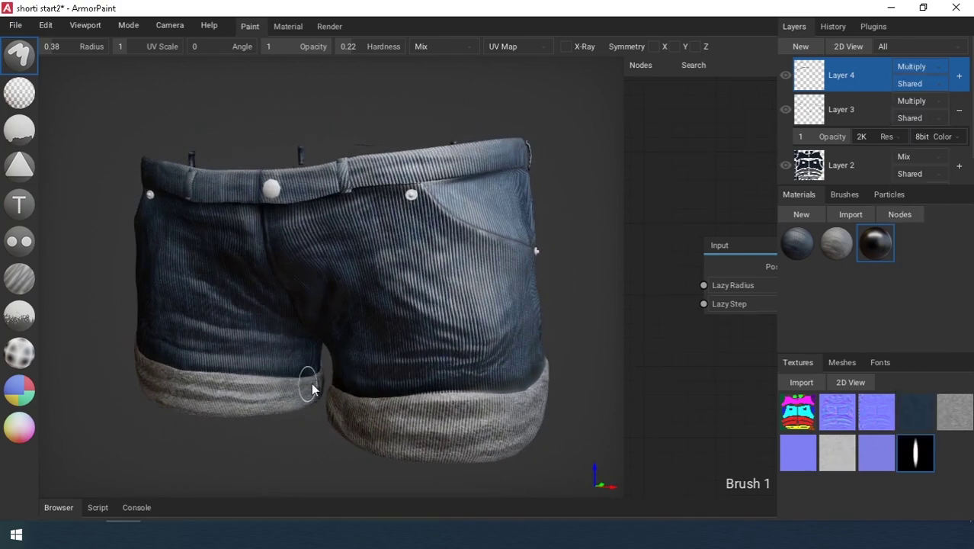
Toggle Layer 3's visibility to compare the shorts with and without the painted dark seams.
right_drag(219, 378, 267, 390)
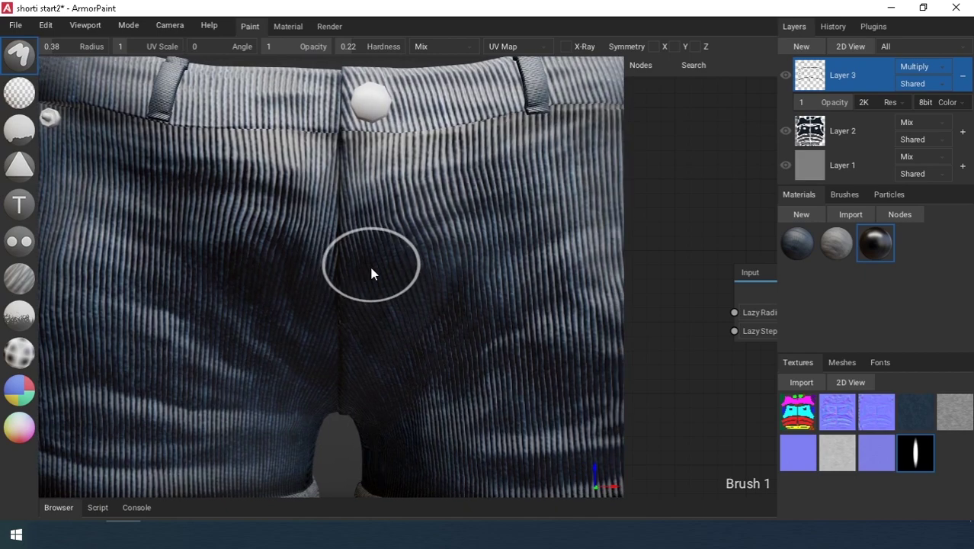
scroll(370, 265, up, 2)
scroll(373, 271, down, 6)
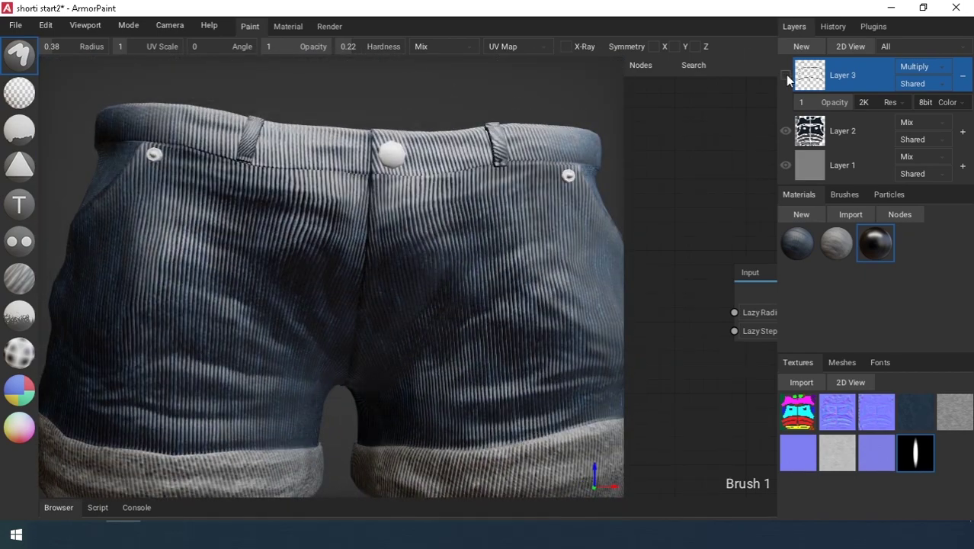
click(788, 79)
scroll(407, 316, down, 4)
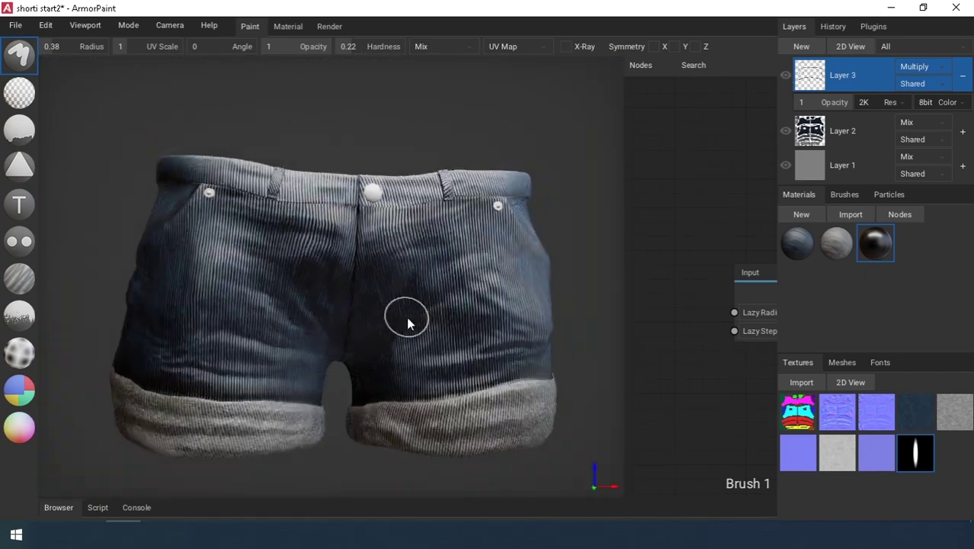
right_drag(406, 316, 424, 330)
Add a new layer above Layer 3 and paint soft dark shading along the lower edge of the front cuff.
click(803, 49)
click(21, 391)
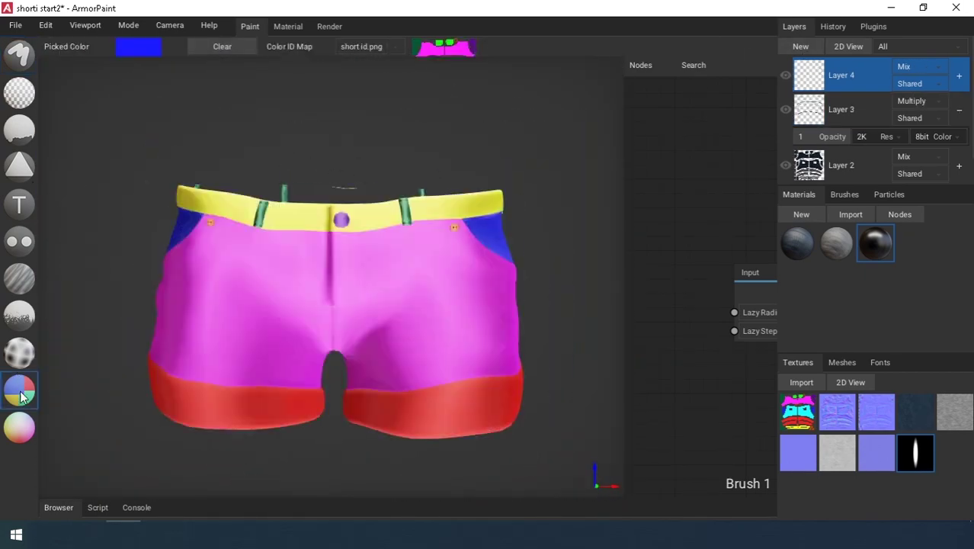
click(18, 63)
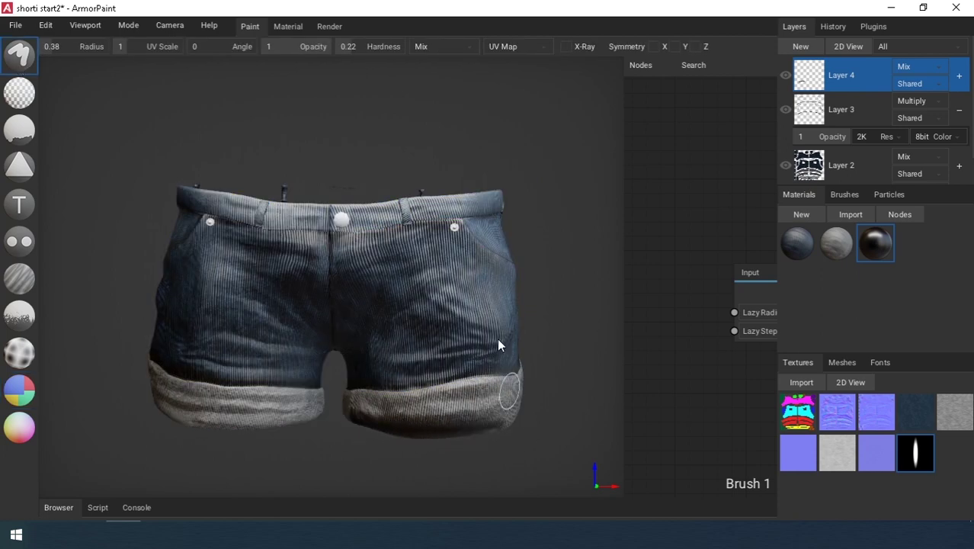
drag(362, 437, 512, 430)
right_drag(513, 430, 282, 427)
Continue the soft dark shading around the lower edges of the cuffs on Layer 4, working around the model.
drag(283, 427, 426, 427)
right_drag(426, 428, 275, 408)
drag(274, 408, 362, 418)
right_drag(362, 418, 219, 394)
mouse_move(219, 395)
mouse_down()
mouse_move(285, 422)
mouse_move(327, 425)
mouse_up()
right_drag(404, 425, 280, 418)
drag(281, 418, 374, 424)
mouse_move(488, 420)
right_down()
mouse_move(381, 413)
mouse_move(359, 424)
mouse_move(377, 436)
mouse_move(306, 428)
mouse_move(345, 404)
mouse_move(387, 398)
mouse_move(366, 387)
mouse_move(380, 406)
right_up()
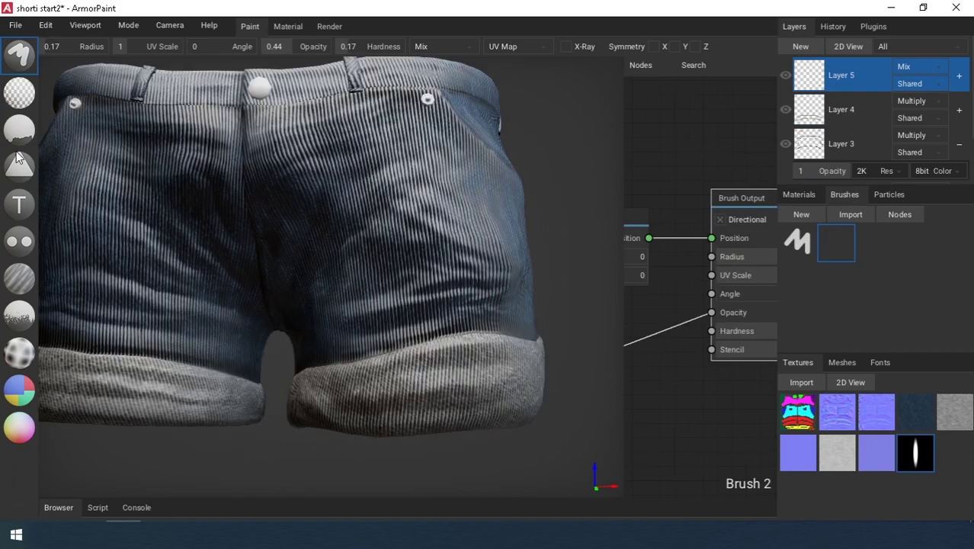
Raise the brush opacity to 1 and switch the painted layers off and on to compare the shading.
right_drag(384, 324, 398, 352)
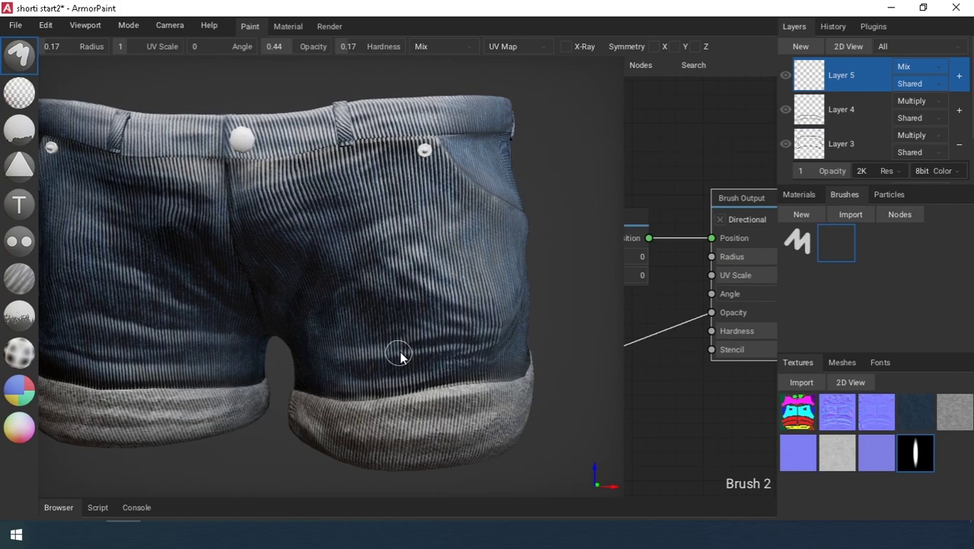
scroll(457, 347, up, 2)
drag(293, 46, 334, 46)
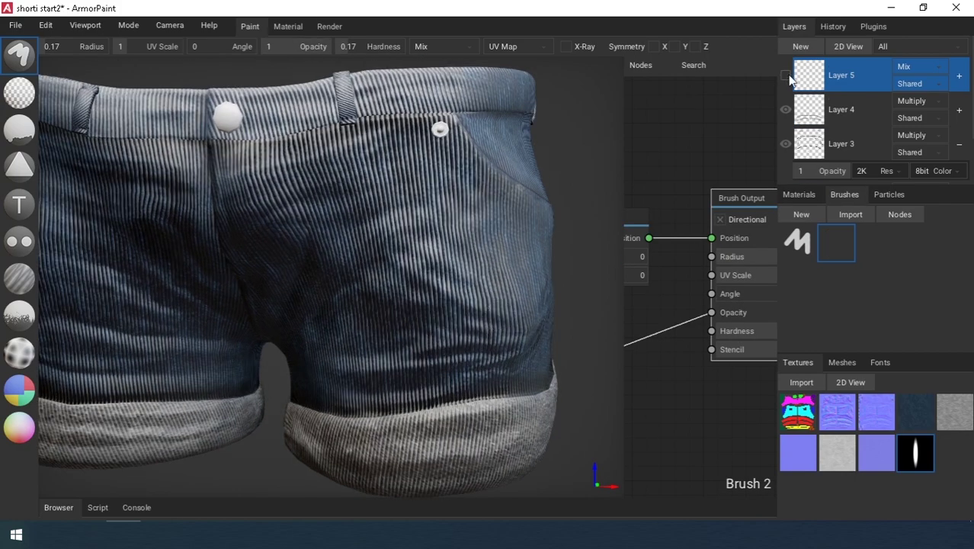
scroll(797, 154, down, 2)
click(786, 134)
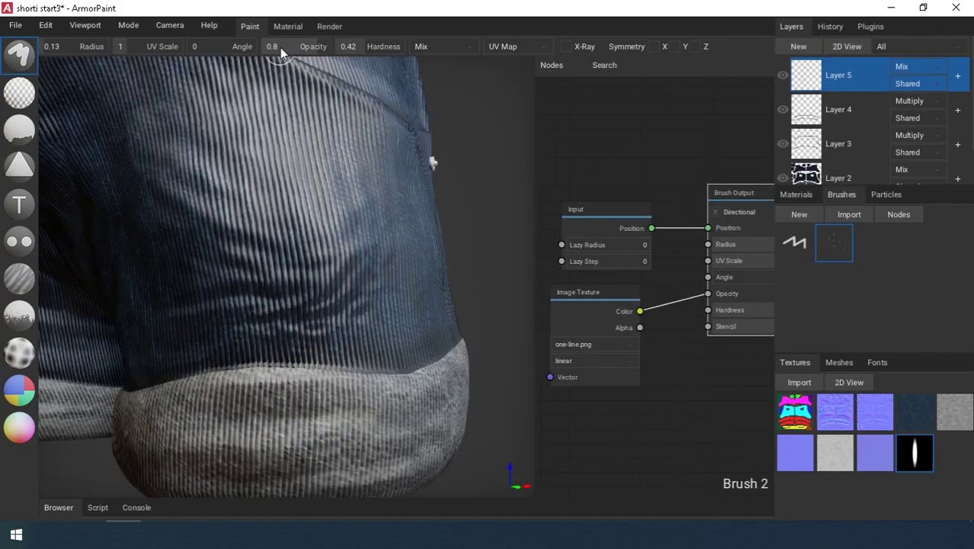
Lower the brush opacity to 0.36 and paint dark creases on Layer 5 across the cuff's front and outer side.
mouse_move(369, 407)
mouse_down()
mouse_move(318, 409)
mouse_move(348, 413)
mouse_up()
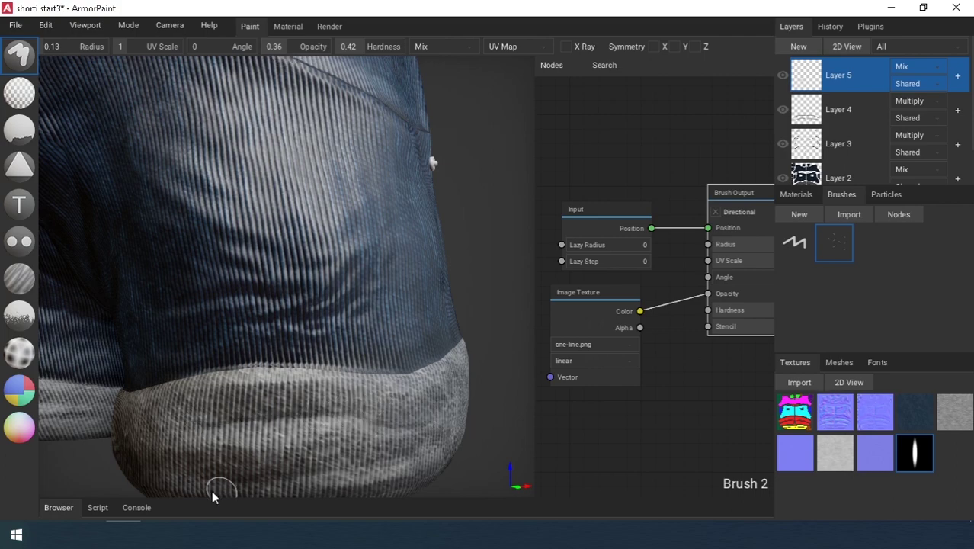
drag(282, 467, 370, 442)
mouse_move(370, 458)
right_down()
mouse_move(257, 406)
mouse_move(282, 389)
right_up()
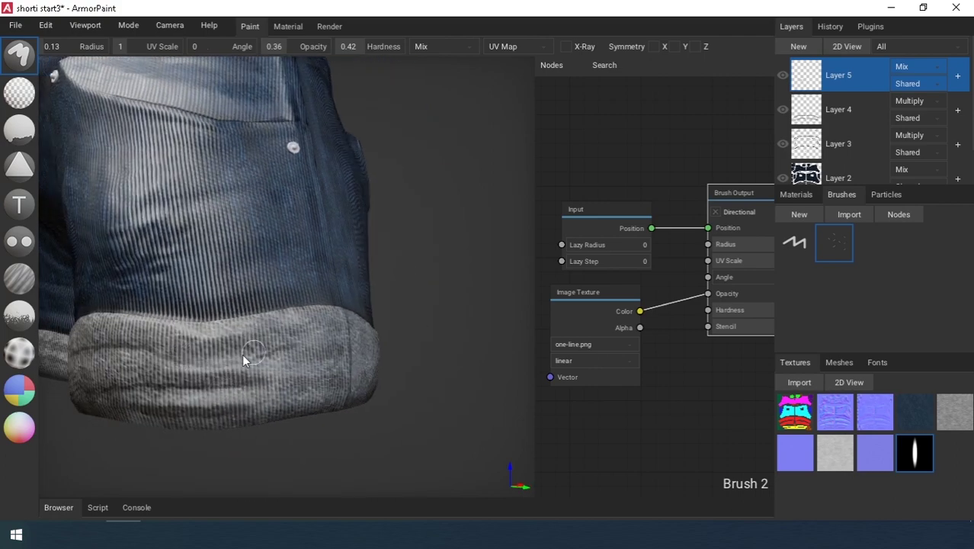
drag(254, 395, 290, 396)
right_drag(300, 394, 408, 375)
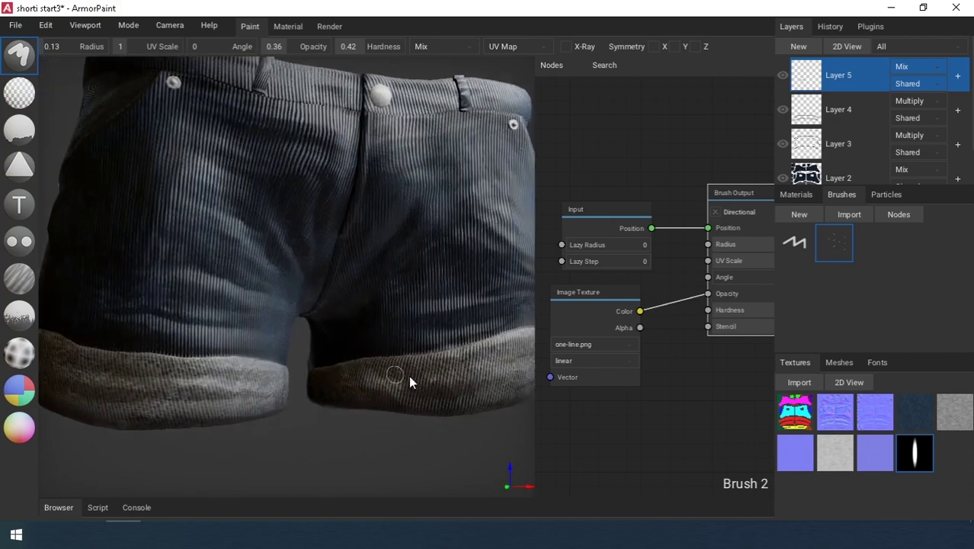
middle_drag(409, 375, 267, 334)
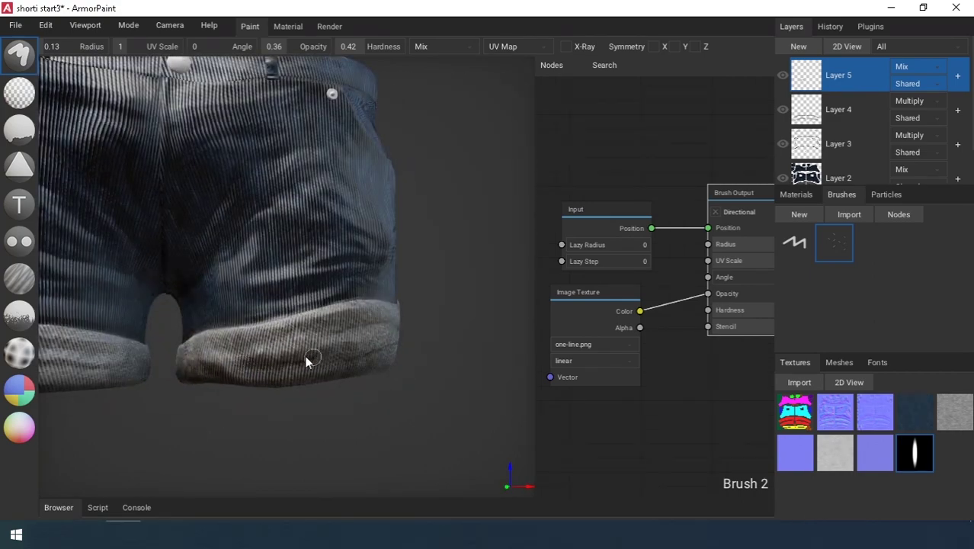
Paint long dark horizontal folds across the front of the cuff on Layer 5.
mouse_move(330, 337)
right_down()
mouse_move(237, 343)
mouse_move(258, 342)
right_up()
drag(352, 348, 204, 341)
drag(205, 312, 308, 315)
mouse_move(370, 335)
right_down()
mouse_move(340, 340)
mouse_move(372, 329)
right_up()
mouse_move(306, 351)
right_down()
mouse_move(376, 337)
mouse_move(312, 340)
right_up()
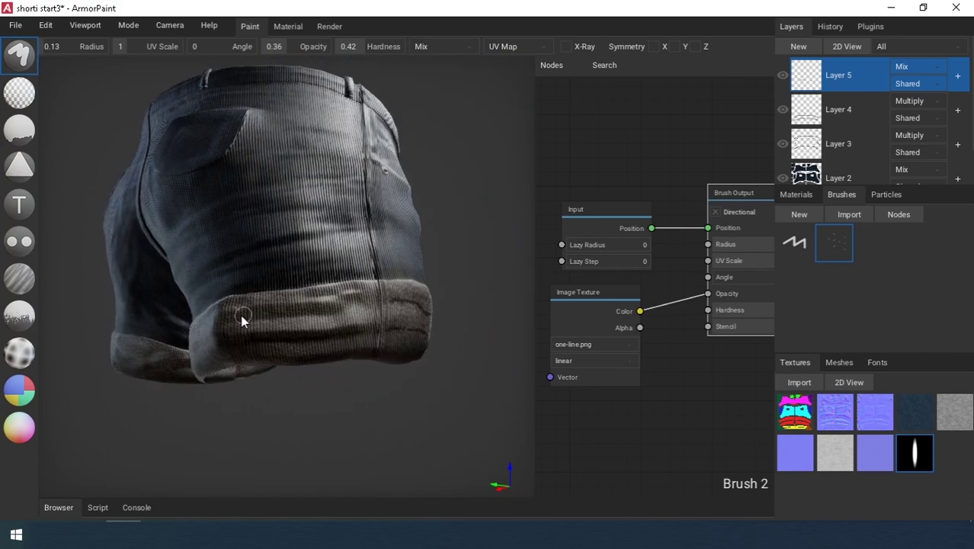
Paint dark creases across the back of the cuff and extend them onto the other leg's cuff.
right_drag(343, 294, 330, 319)
mouse_move(330, 319)
mouse_down()
mouse_move(197, 355)
mouse_move(283, 324)
mouse_up()
right_drag(283, 324, 266, 346)
right_drag(316, 376, 259, 372)
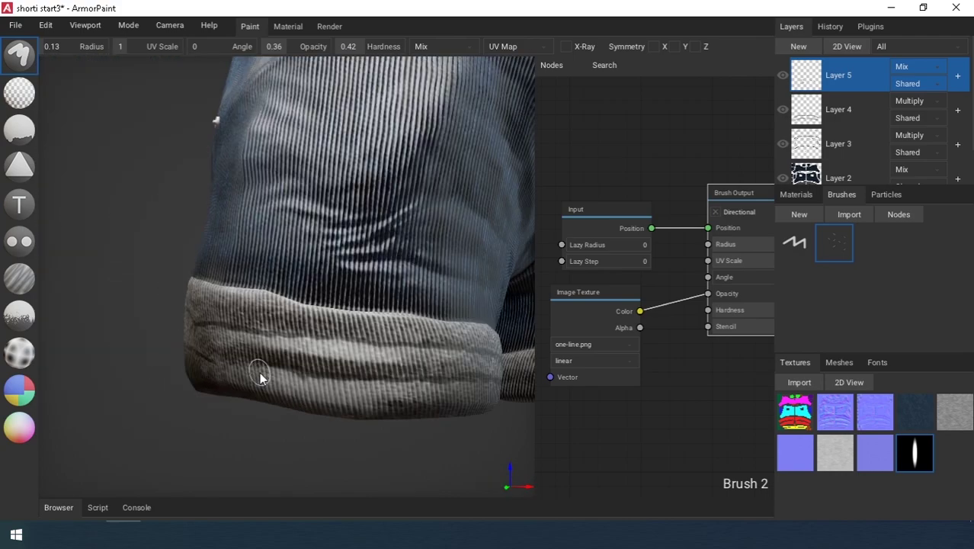
right_drag(389, 370, 285, 328)
drag(284, 329, 416, 302)
right_drag(417, 302, 231, 329)
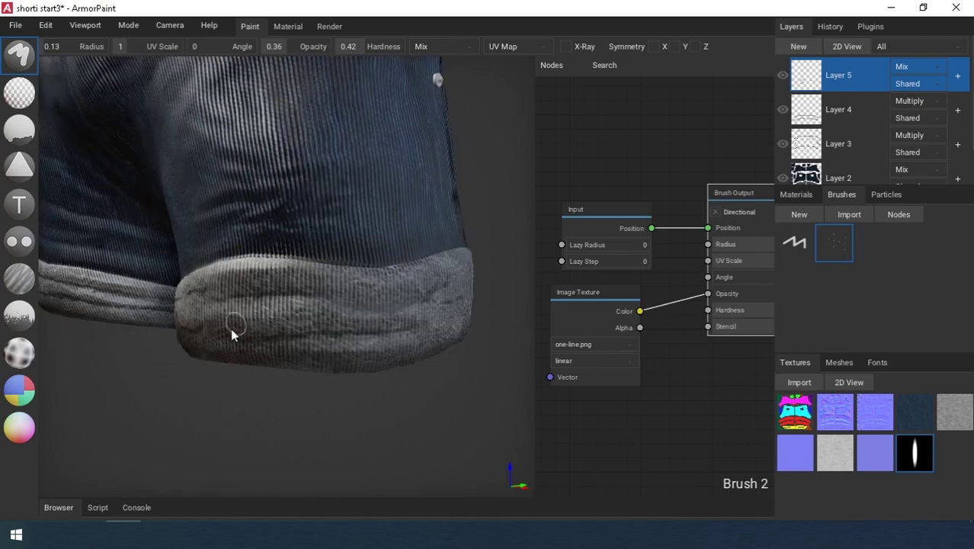
Add more dark creases along the cuff's outer side and around to its back.
drag(201, 330, 322, 332)
right_drag(322, 332, 210, 307)
drag(209, 306, 350, 321)
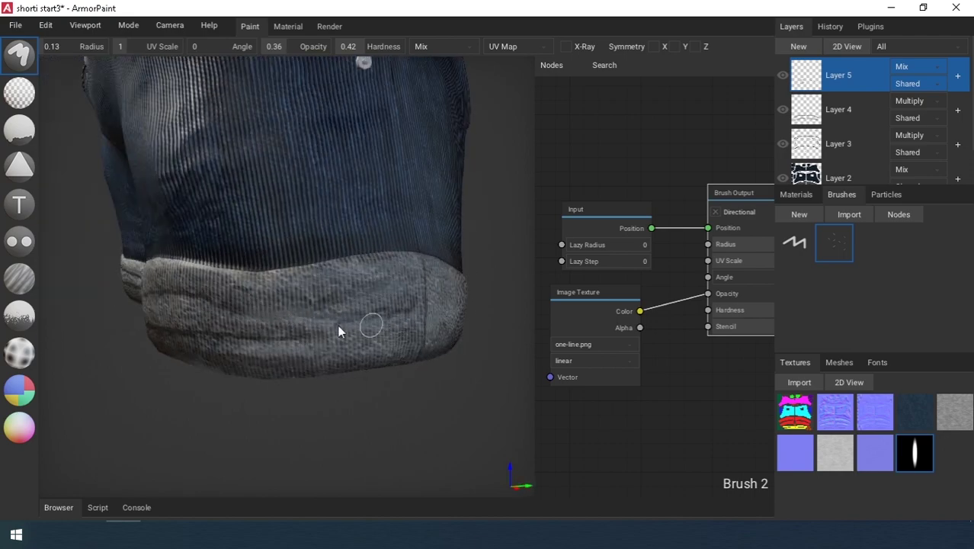
right_drag(341, 330, 211, 293)
right_drag(304, 332, 174, 309)
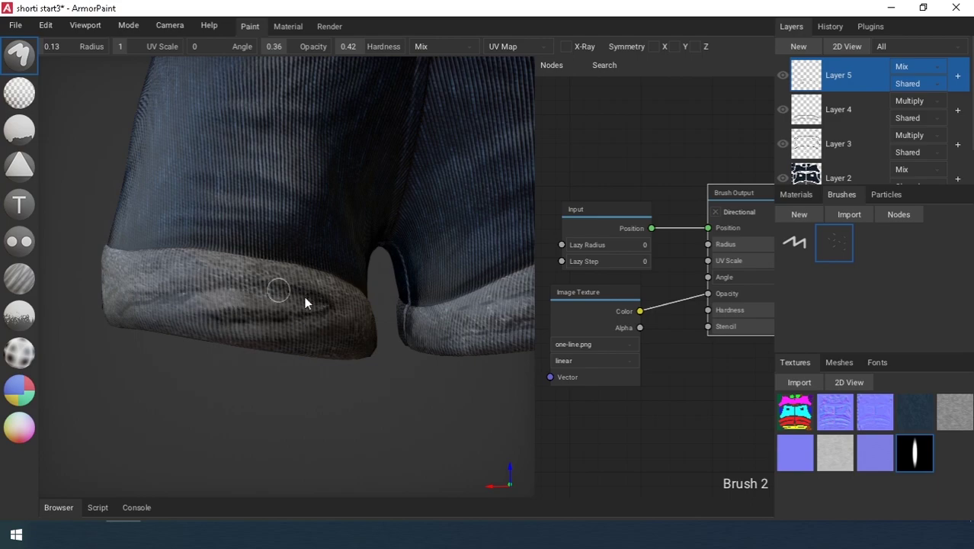
right_drag(309, 302, 202, 283)
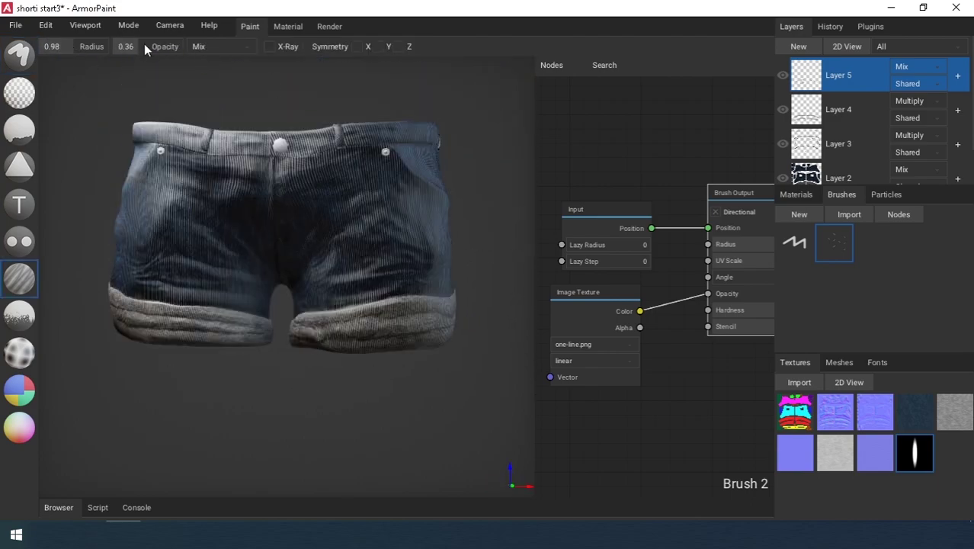
Set the Blur tool's opacity to 1 and soften the painted creases around the cuffs.
drag(144, 47, 183, 47)
scroll(409, 364, up, 5)
right_drag(477, 367, 296, 384)
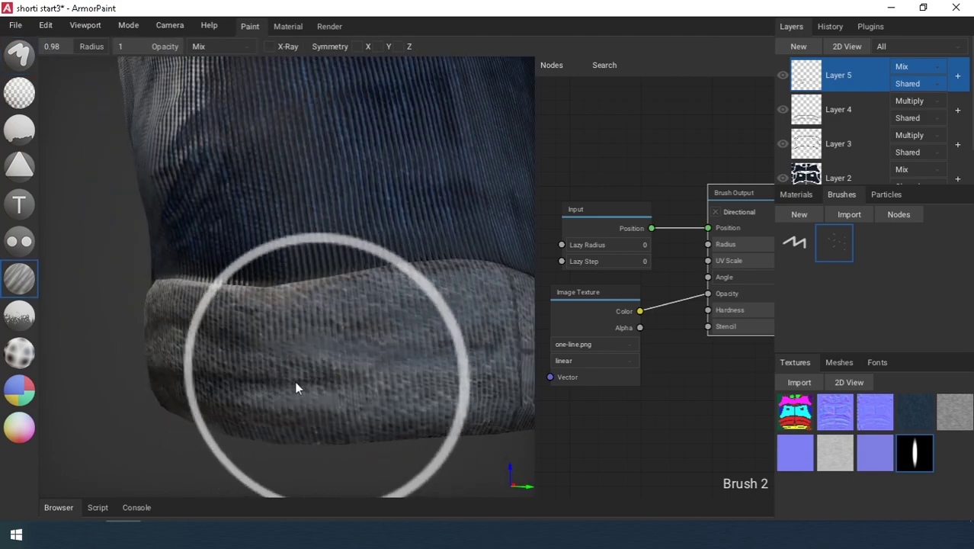
scroll(299, 382, down, 4)
right_drag(438, 347, 159, 340)
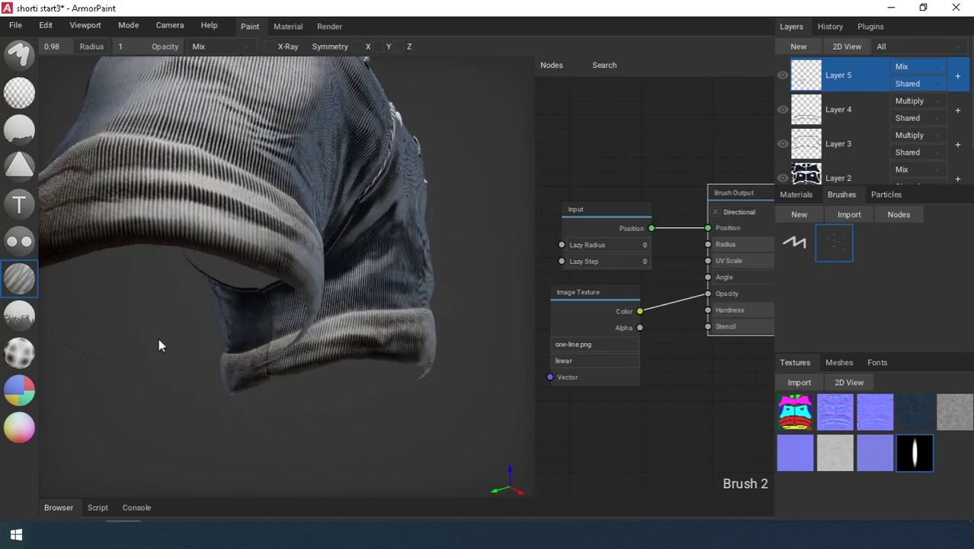
right_drag(301, 345, 313, 378)
right_drag(242, 383, 373, 356)
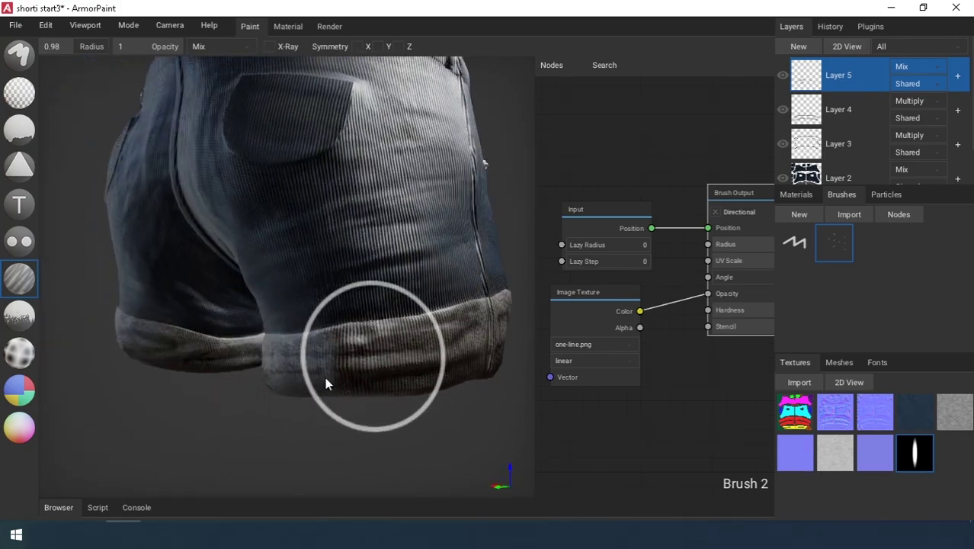
right_drag(325, 384, 366, 329)
scroll(366, 330, up, 4)
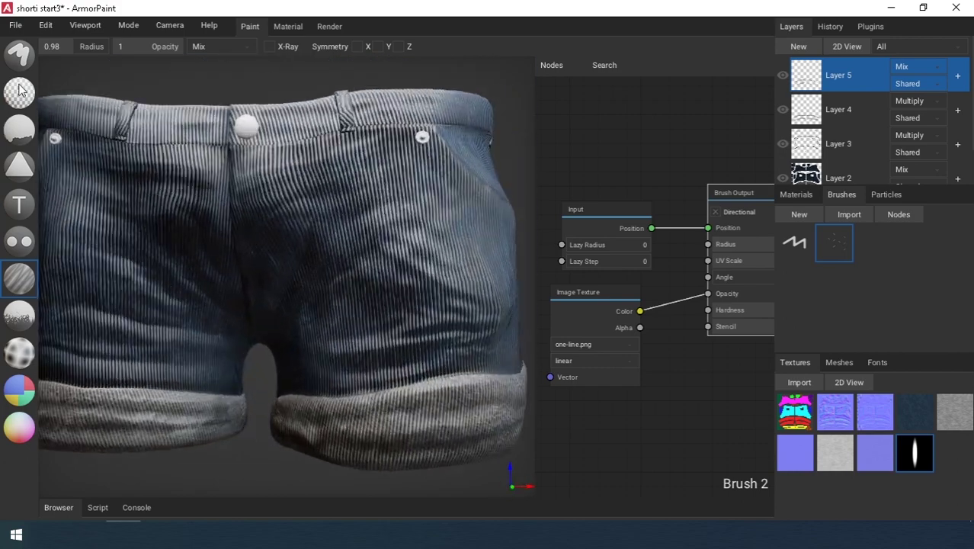
Return to the Brush tool and set its opacity to 0.38 and radius to 0.15 for painting folds on the denim.
click(20, 62)
scroll(501, 328, up, 3)
scroll(501, 328, down, 3)
right_drag(501, 329, 424, 314)
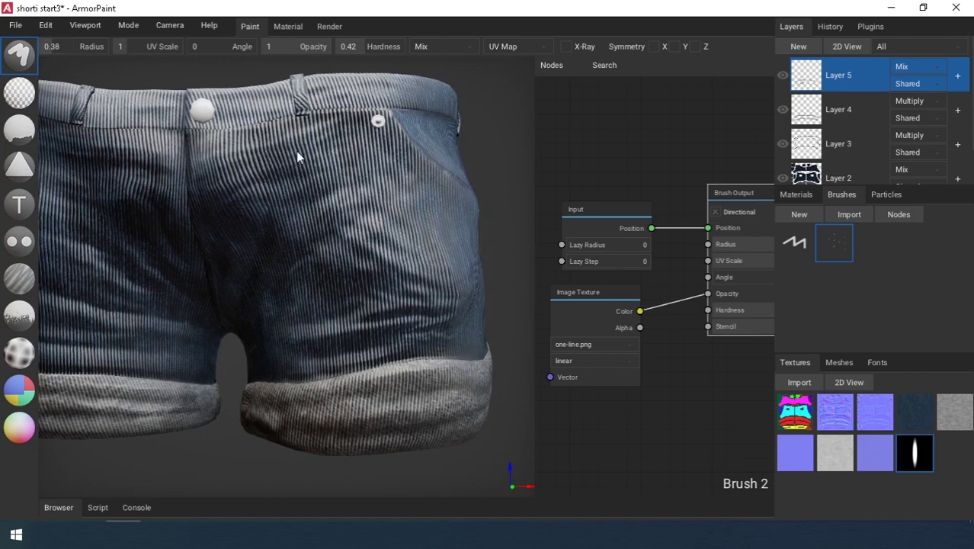
scroll(408, 349, up, 4)
right_drag(407, 350, 390, 342)
click(288, 48)
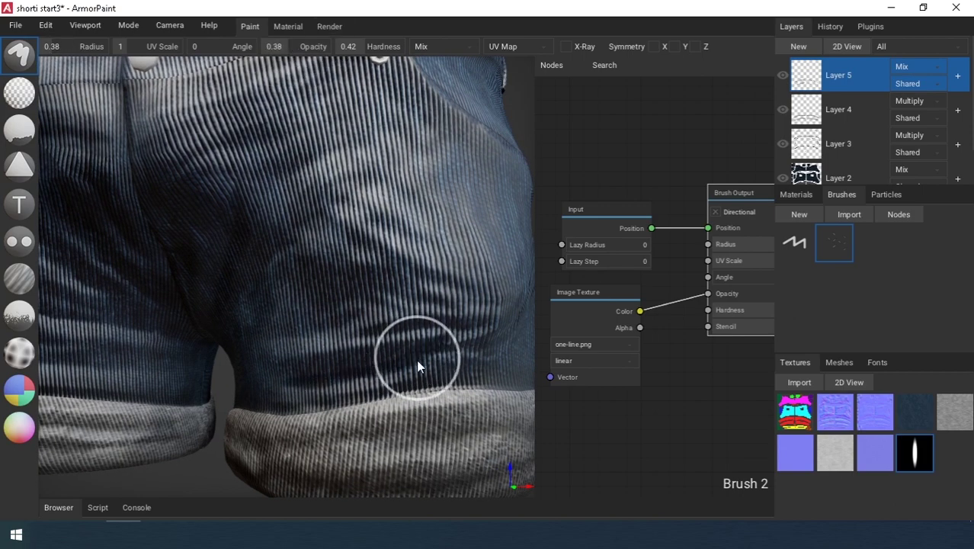
right_drag(429, 388, 407, 358)
scroll(407, 359, up, 3)
click(44, 47)
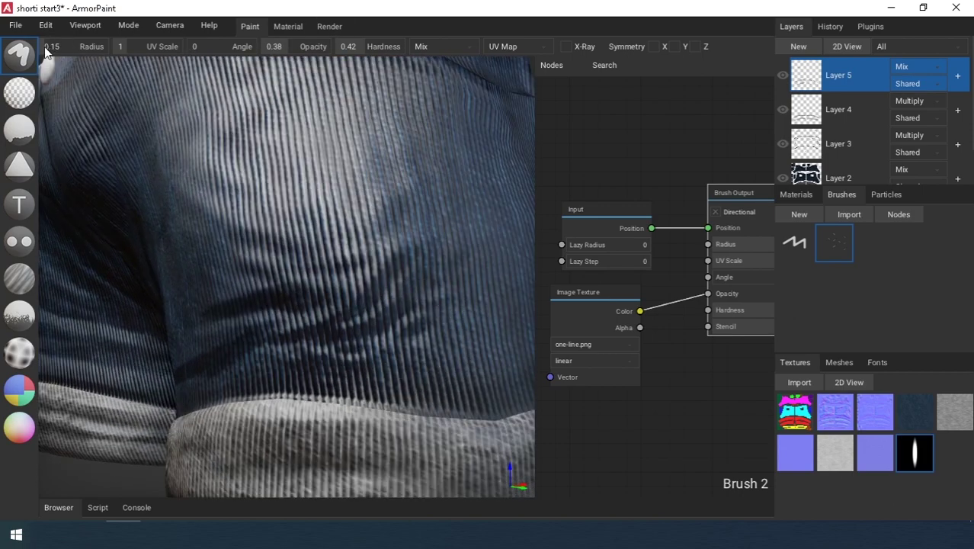
Paint soft dark folds over the denim wrinkles on the front of both legs on Layer 5.
right_drag(451, 316, 404, 345)
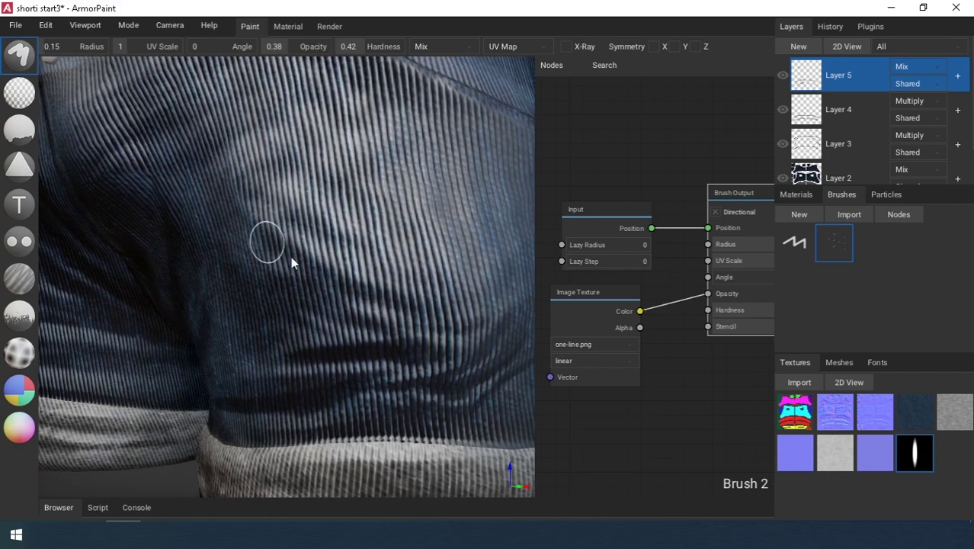
scroll(305, 252, down, 2)
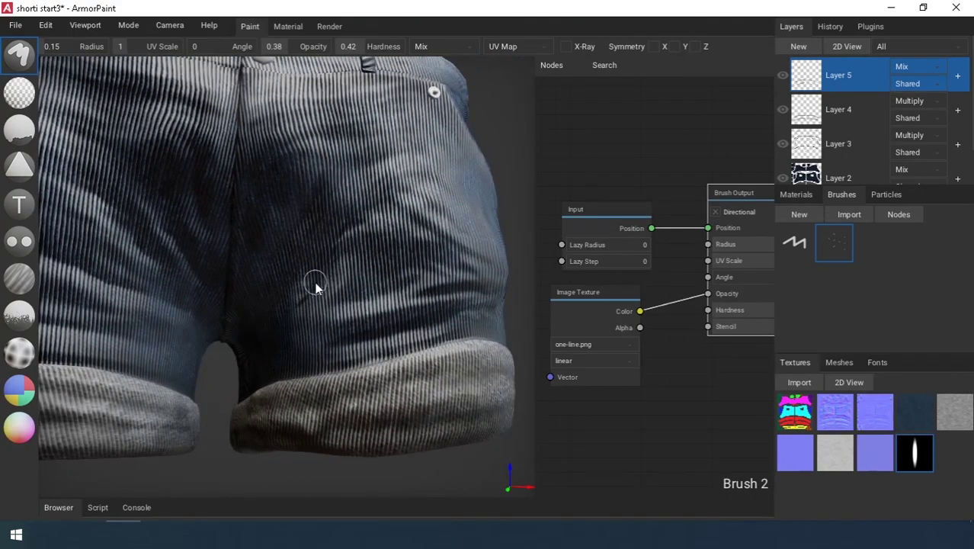
scroll(316, 288, up, 1)
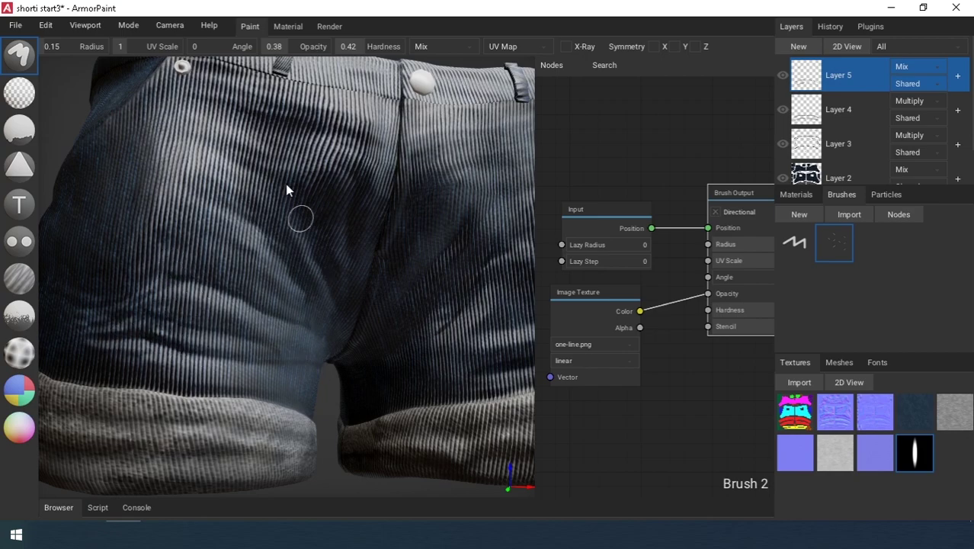
right_drag(345, 185, 286, 227)
right_drag(340, 261, 342, 218)
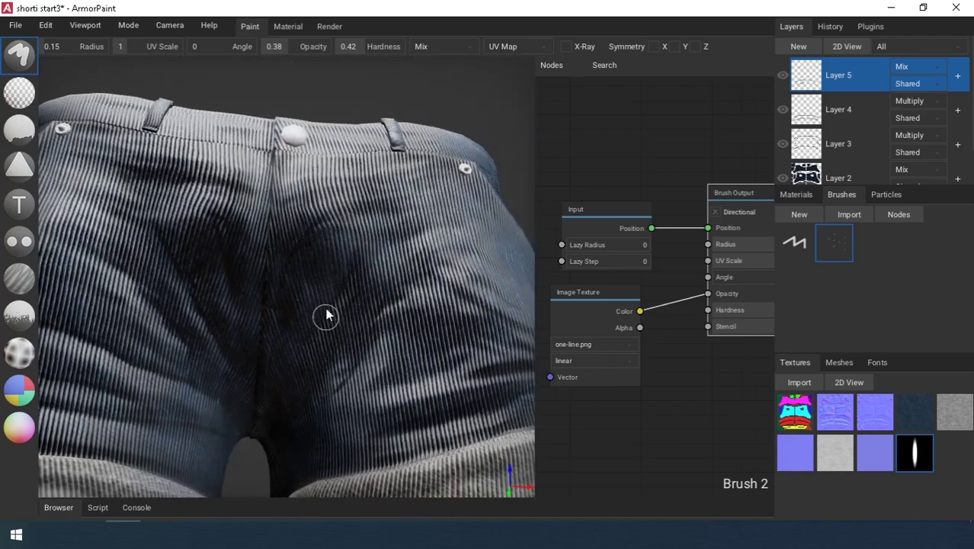
Paint soft dark folds across the lower back of one leg, above the cuff, on Layer 5.
mouse_move(326, 314)
right_down()
mouse_move(380, 281)
mouse_move(414, 350)
mouse_move(291, 311)
mouse_move(372, 347)
mouse_move(175, 371)
right_up()
right_drag(365, 412, 190, 424)
scroll(313, 414, down, 4)
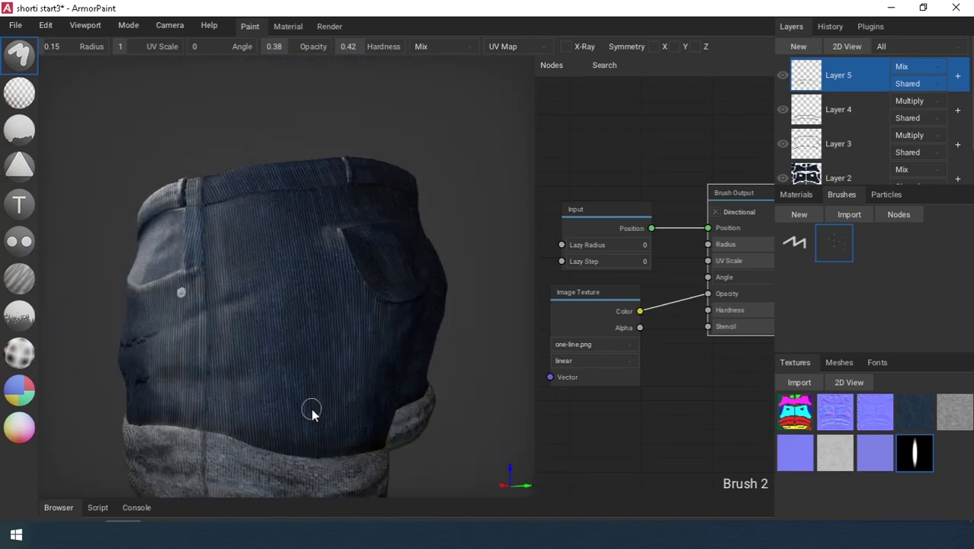
right_drag(311, 408, 211, 303)
right_drag(289, 385, 231, 365)
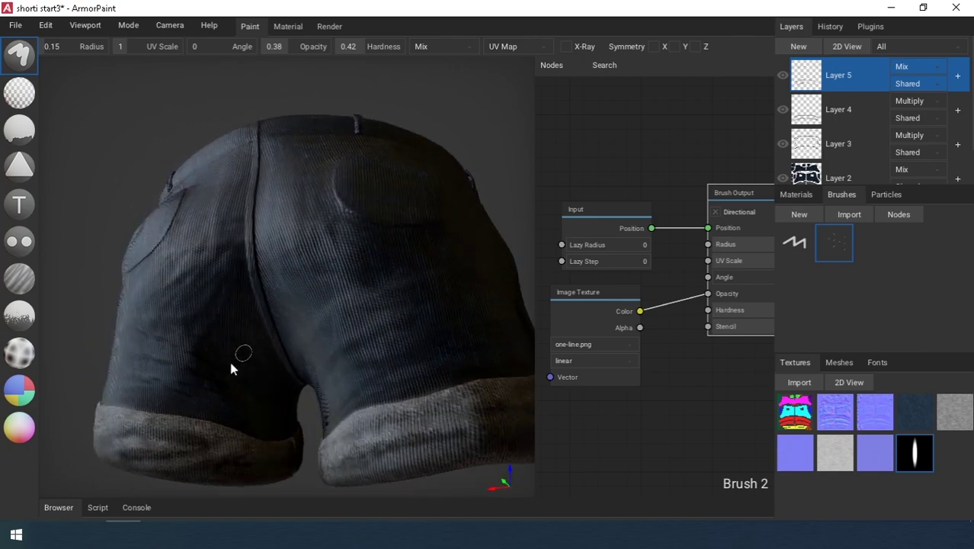
right_drag(301, 364, 358, 320)
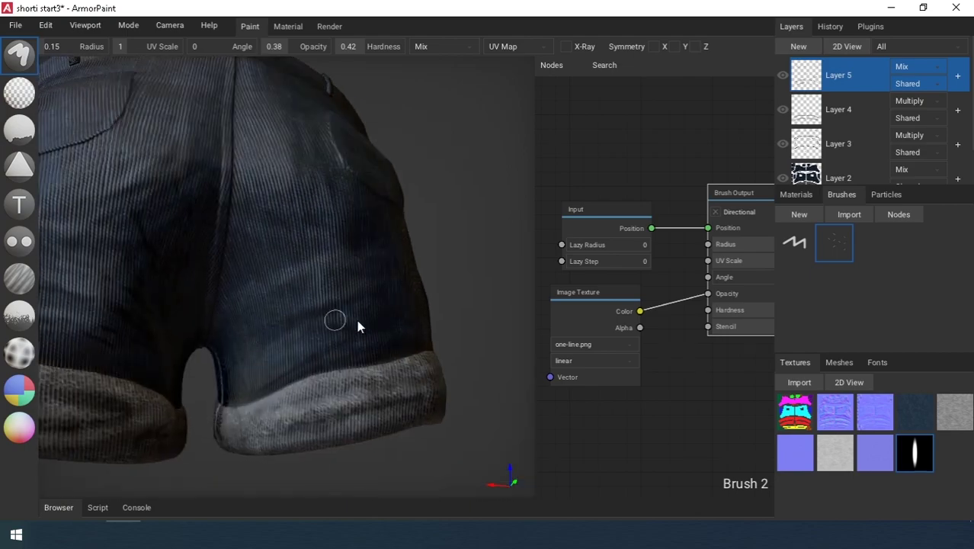
scroll(328, 352, up, 2)
drag(301, 325, 410, 317)
drag(255, 356, 431, 347)
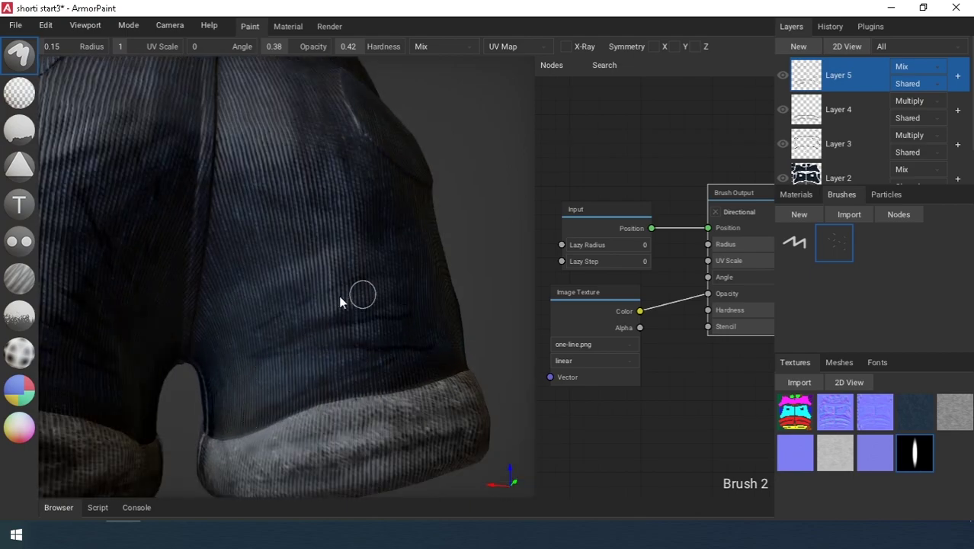
Continue the dark folds around the outer sides of the legs on Layer 5.
right_drag(339, 297, 301, 309)
right_drag(320, 383, 290, 370)
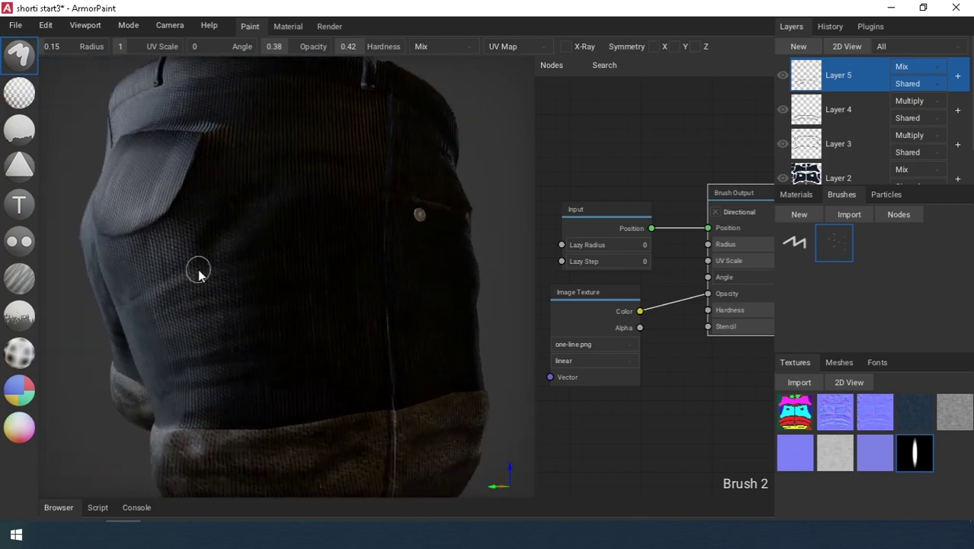
right_drag(198, 275, 235, 359)
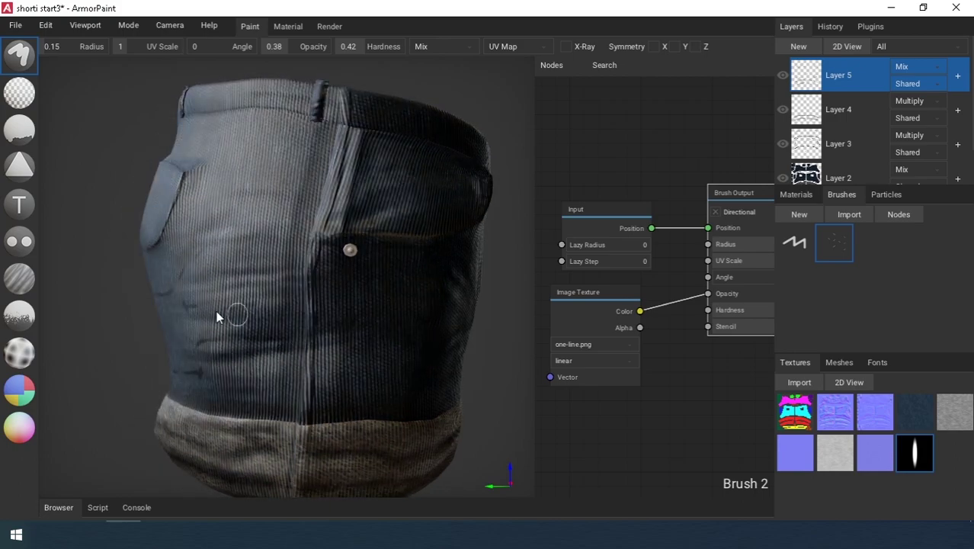
right_drag(355, 343, 317, 330)
right_drag(297, 421, 276, 404)
right_drag(345, 390, 289, 398)
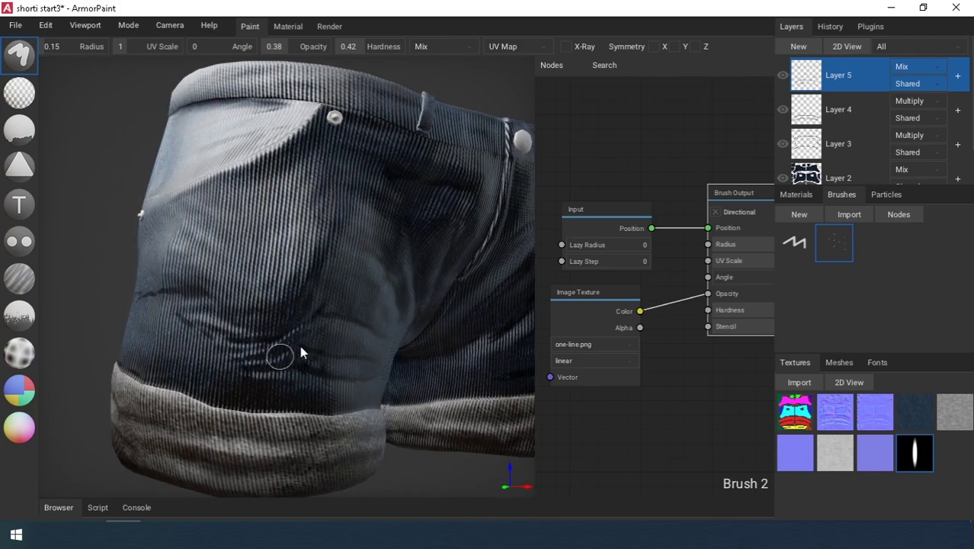
right_drag(202, 298, 272, 281)
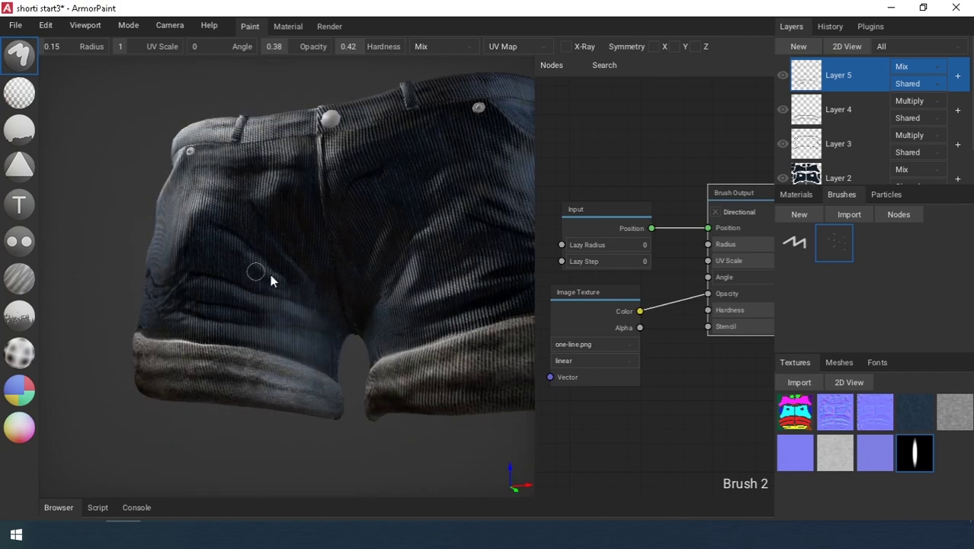
shift+middle_drag(270, 274, 264, 251)
scroll(305, 305, down, 1)
scroll(323, 312, down, 2)
right_drag(320, 282, 399, 359)
scroll(403, 346, up, 2)
middle_drag(402, 343, 346, 318)
Soften the painted folds on the legs with the Blur tool at radius 1.03 and opacity 1.
click(17, 282)
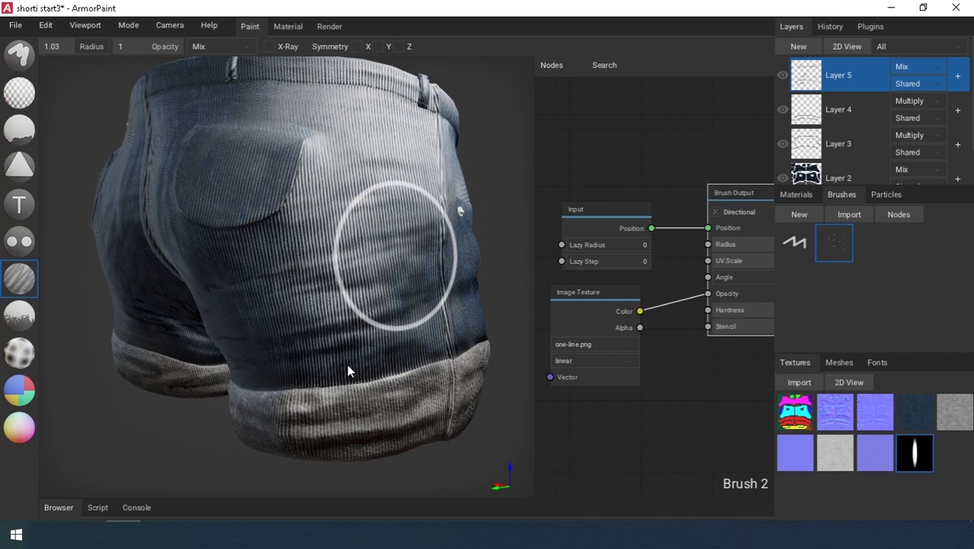
scroll(370, 391, up, 10)
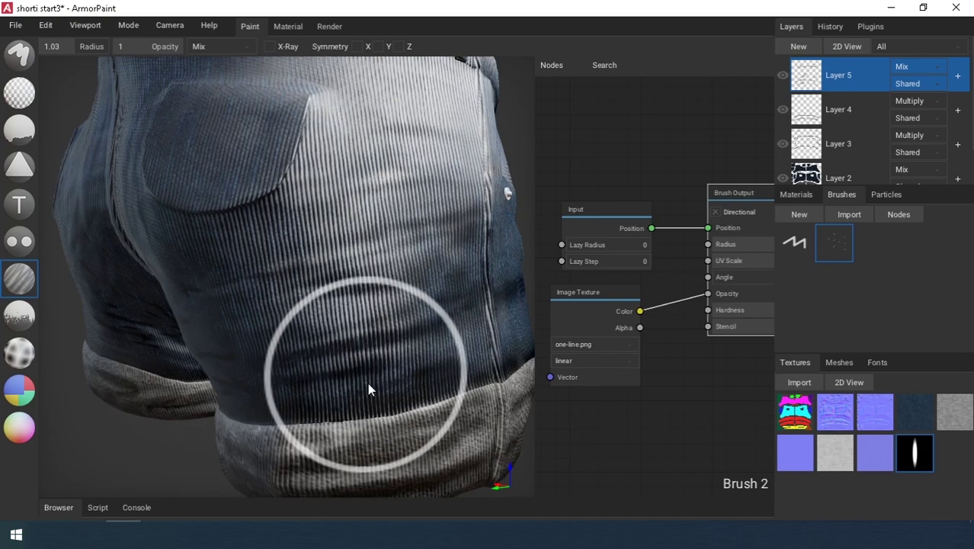
scroll(291, 462, down, 8)
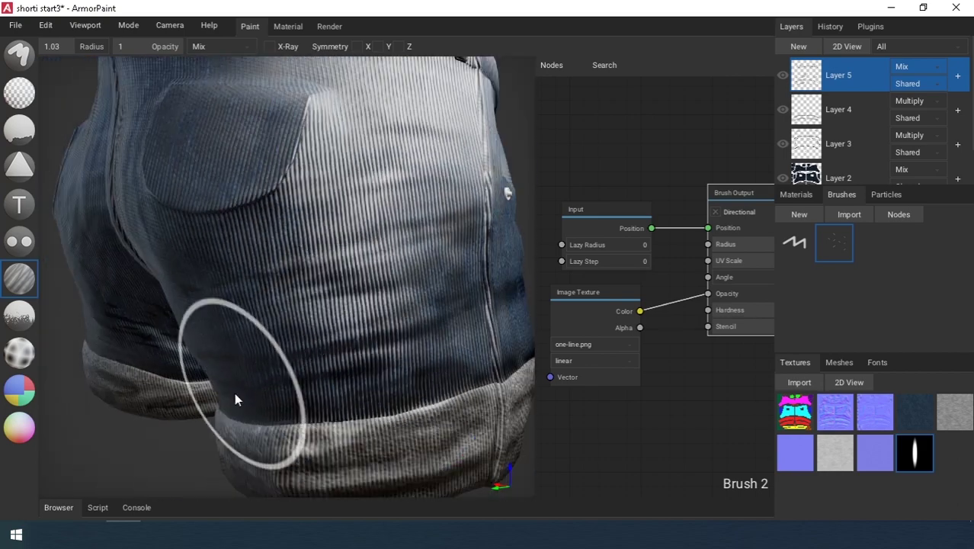
right_drag(236, 395, 408, 349)
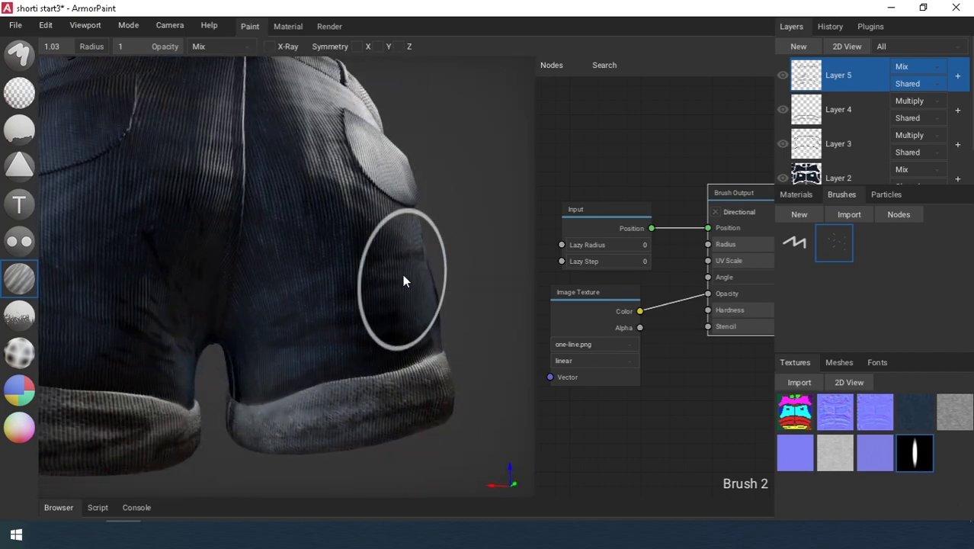
mouse_move(403, 274)
right_down()
mouse_move(262, 312)
mouse_move(313, 350)
right_up()
right_drag(194, 311, 398, 314)
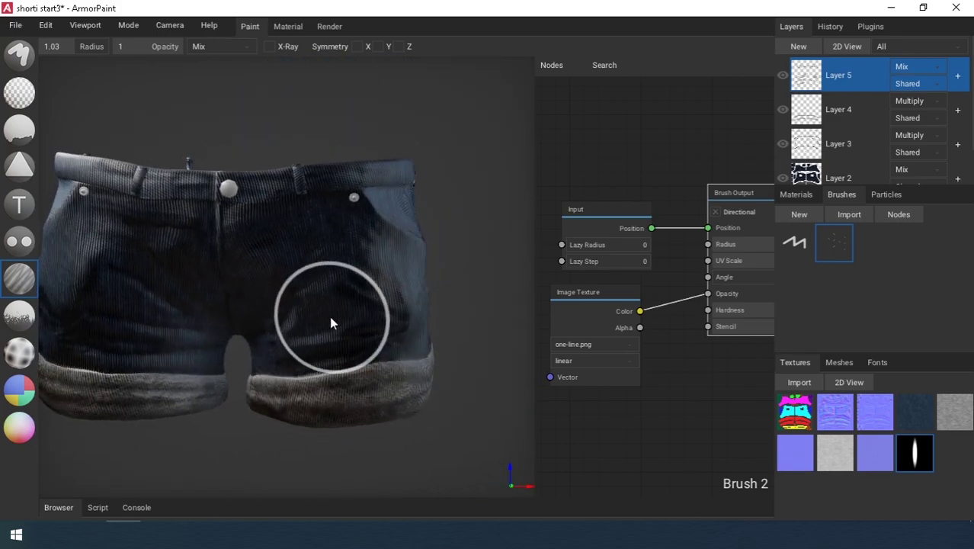
shift+middle_drag(330, 316, 552, 311)
mouse_move(329, 346)
right_down()
mouse_move(328, 328)
mouse_move(327, 342)
right_up()
scroll(328, 328, down, 4)
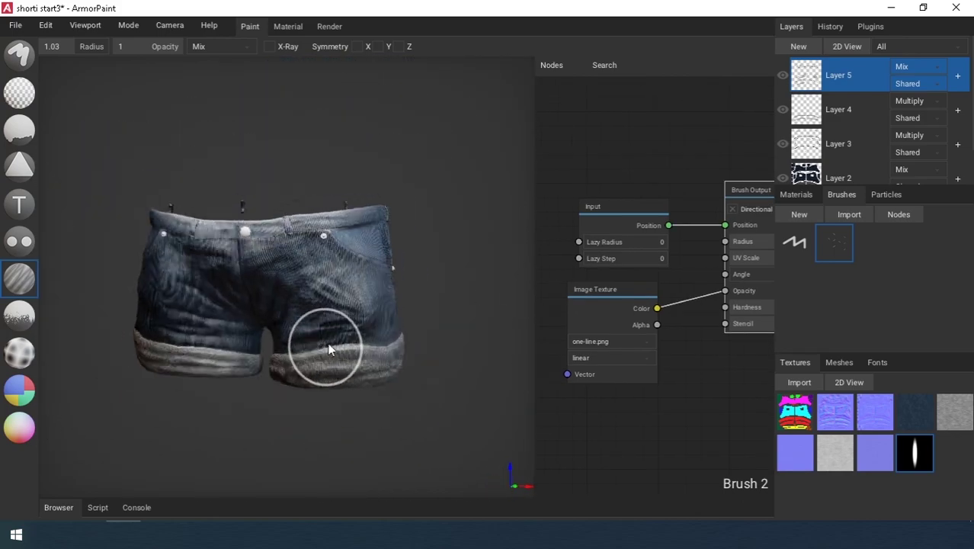
scroll(327, 342, up, 4)
Set Layer 5's opacity to 0.74 and its blending to Multiply, and compare the shorts with the layer hidden and shown.
click(958, 80)
drag(848, 105, 826, 103)
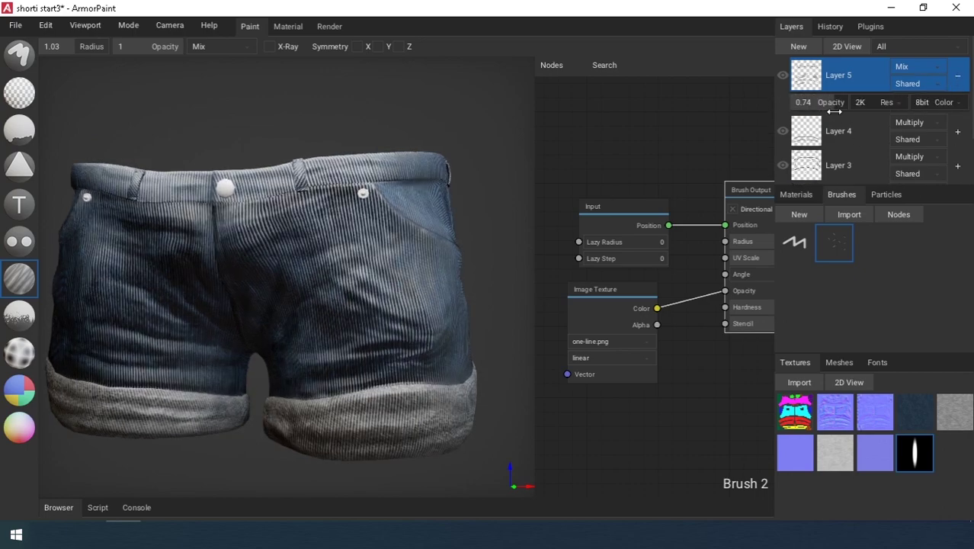
click(911, 67)
click(907, 122)
click(785, 76)
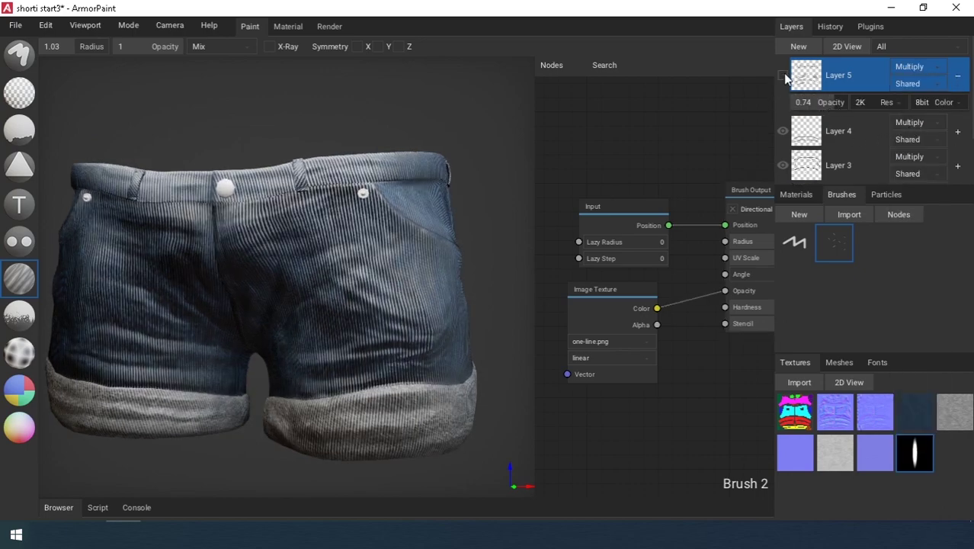
click(785, 77)
right_drag(442, 323, 313, 299)
scroll(313, 299, down, 2)
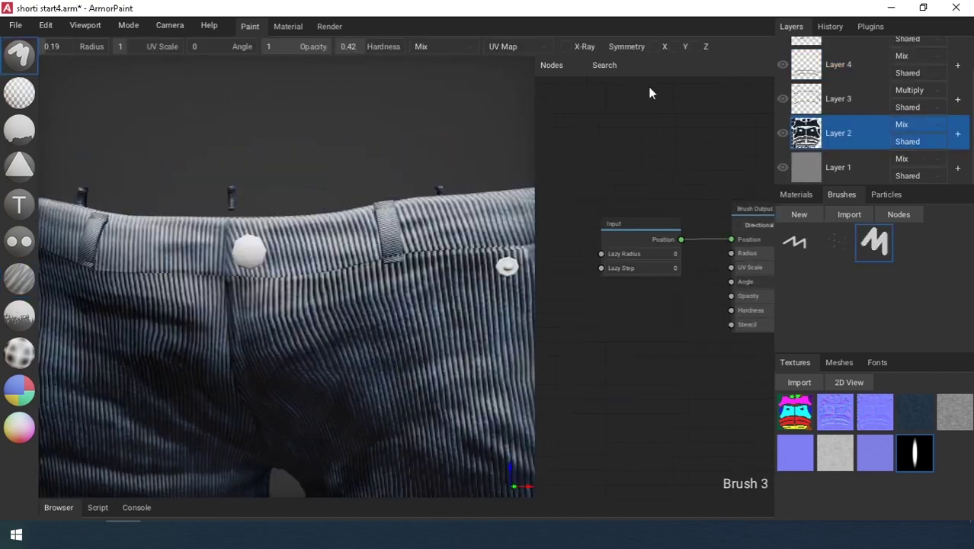
Delete the third brush and add a new layer at the top of the stack.
scroll(835, 145, down, 1)
right_click(873, 239)
click(852, 307)
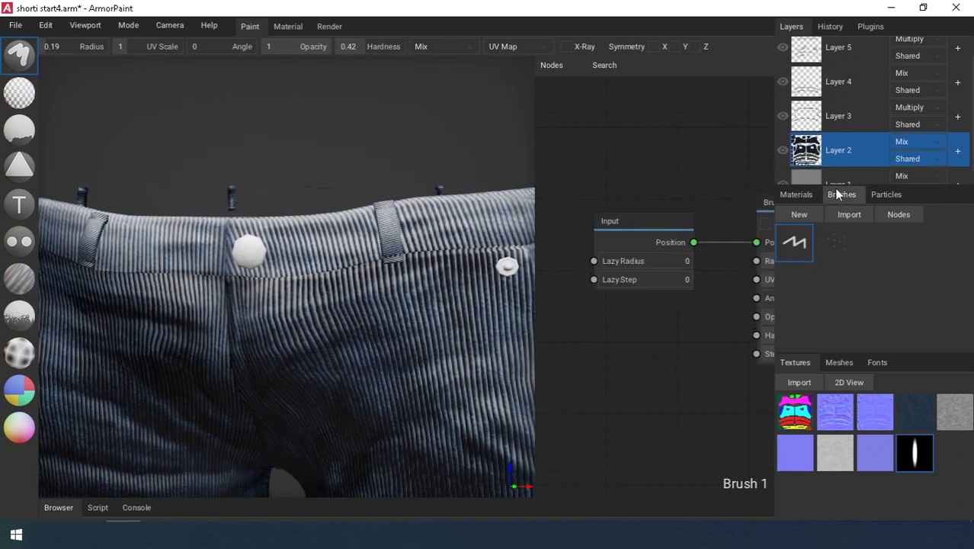
scroll(799, 52, up, 1)
click(798, 52)
Set the brush radius to 0.13 and paint shading on the waistband beside a belt loop on Layer 6.
scroll(395, 244, up, 3)
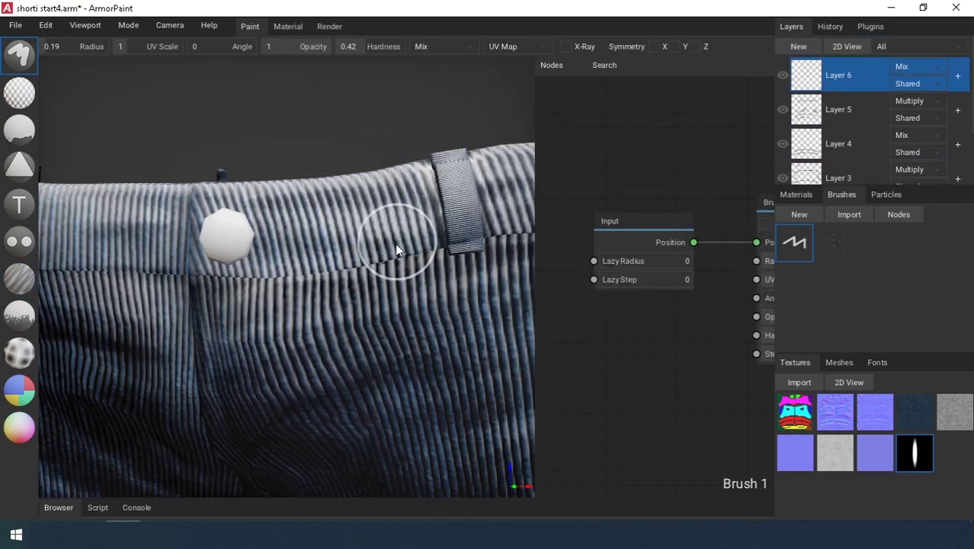
right_drag(395, 244, 401, 257)
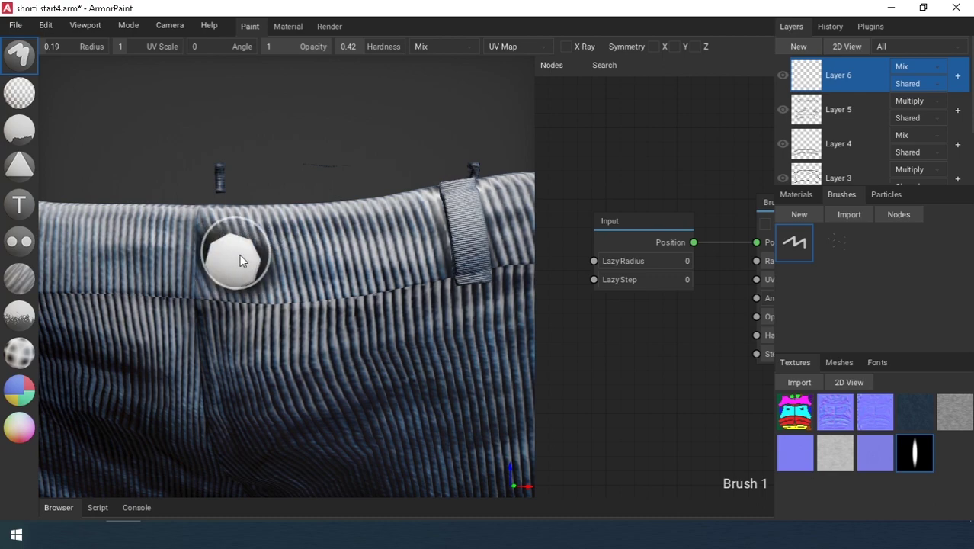
right_drag(460, 212, 381, 236)
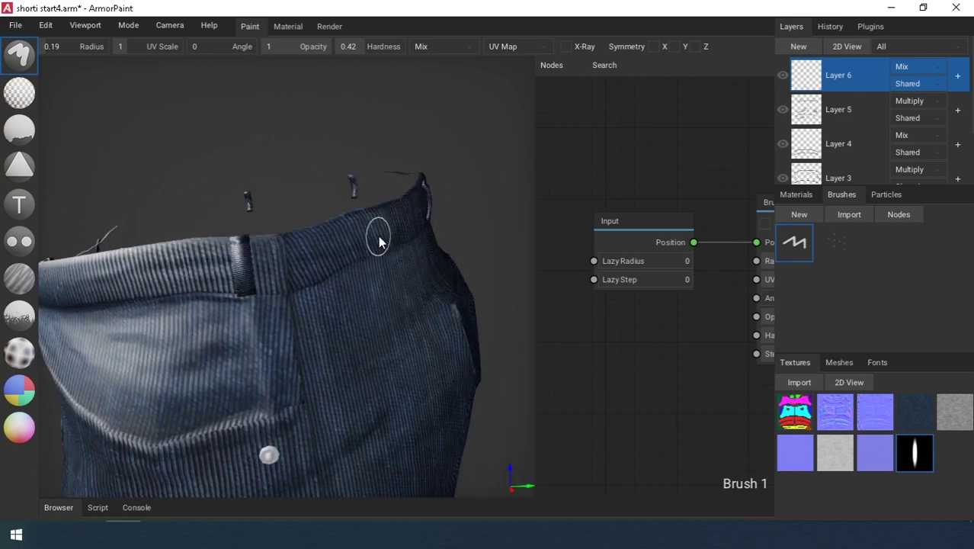
scroll(380, 241, up, 1)
right_drag(229, 219, 122, 202)
right_drag(405, 210, 274, 228)
shift+middle_drag(362, 227, 244, 243)
scroll(304, 228, up, 3)
mouse_move(358, 219)
right_down()
mouse_move(434, 214)
mouse_move(324, 235)
right_up()
click(44, 49)
mouse_move(348, 194)
mouse_down()
mouse_move(345, 268)
mouse_move(363, 290)
mouse_move(369, 284)
mouse_up()
Paint the same shading along both edges of the front belt loop near the waist button.
scroll(369, 284, down, 3)
mouse_move(369, 284)
right_down()
mouse_move(383, 272)
mouse_move(305, 252)
right_up()
shift+middle_drag(305, 252, 259, 252)
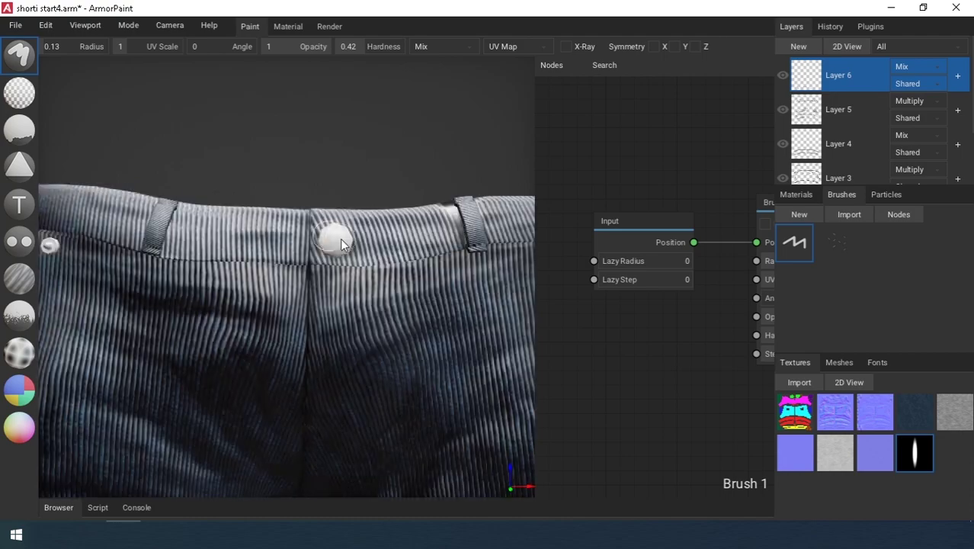
middle_drag(175, 240, 289, 263)
scroll(288, 263, up, 3)
mouse_move(305, 211)
mouse_down()
mouse_move(268, 256)
mouse_move(260, 291)
mouse_up()
mouse_move(299, 251)
mouse_down()
mouse_move(304, 218)
mouse_move(293, 292)
mouse_up()
scroll(293, 292, down, 3)
right_drag(481, 294, 355, 308)
Change Layer 6's blending mode to Multiply.
right_click(809, 76)
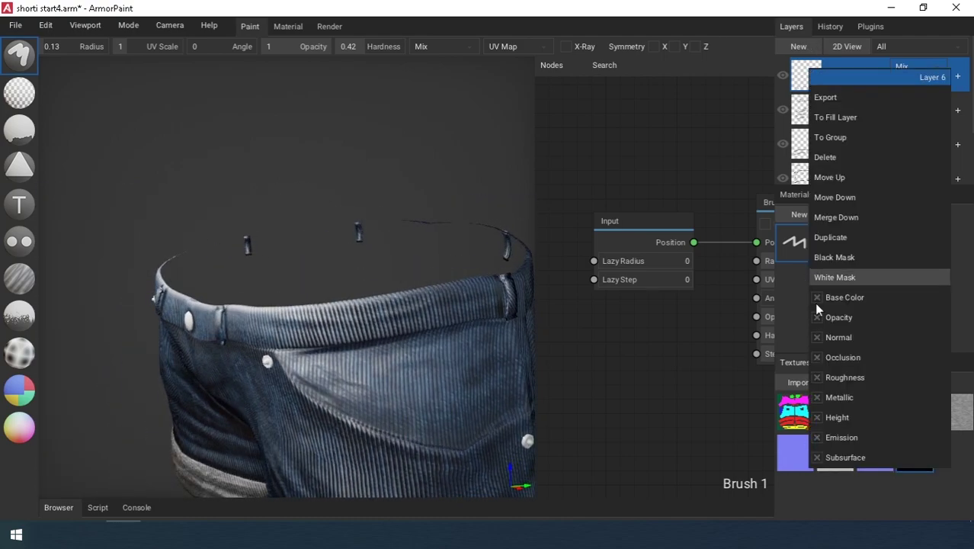
click(797, 77)
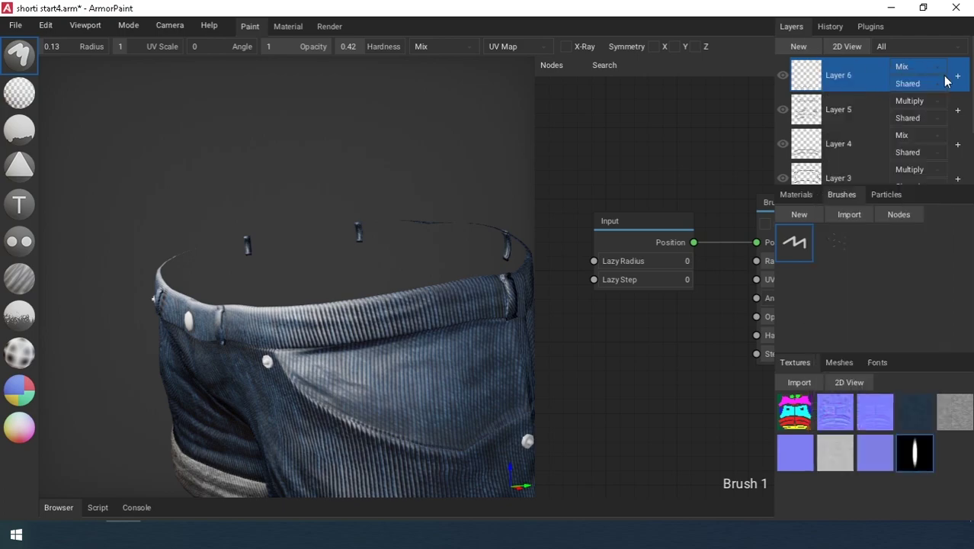
click(921, 67)
click(909, 125)
Add dark shading beside the remaining belt loops around the waistband on Layer 6.
scroll(214, 350, up, 3)
middle_drag(200, 358, 254, 334)
scroll(254, 334, up, 2)
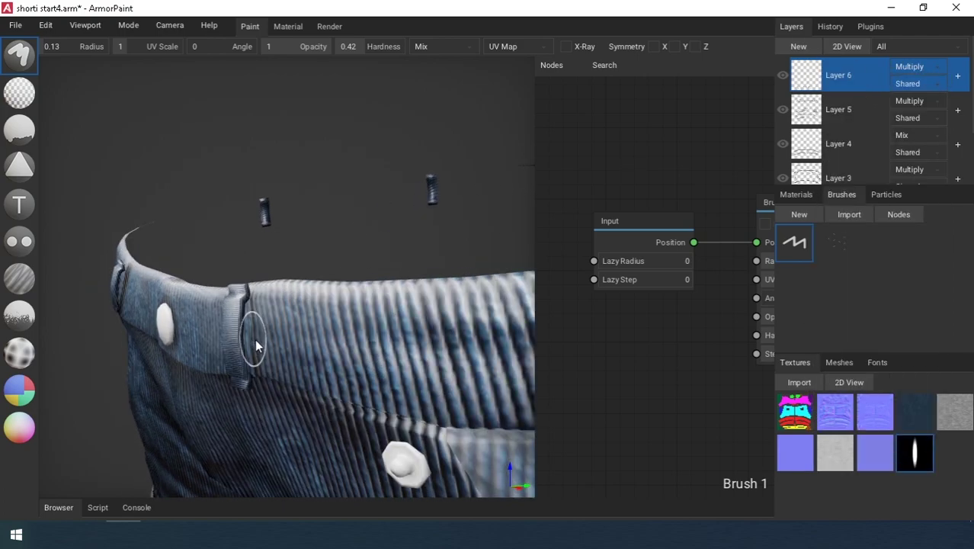
drag(255, 340, 260, 298)
scroll(255, 293, down, 3)
mouse_move(191, 296)
right_down()
mouse_move(366, 302)
mouse_move(410, 315)
mouse_move(421, 276)
right_up()
right_drag(204, 271, 335, 268)
right_drag(199, 276, 324, 257)
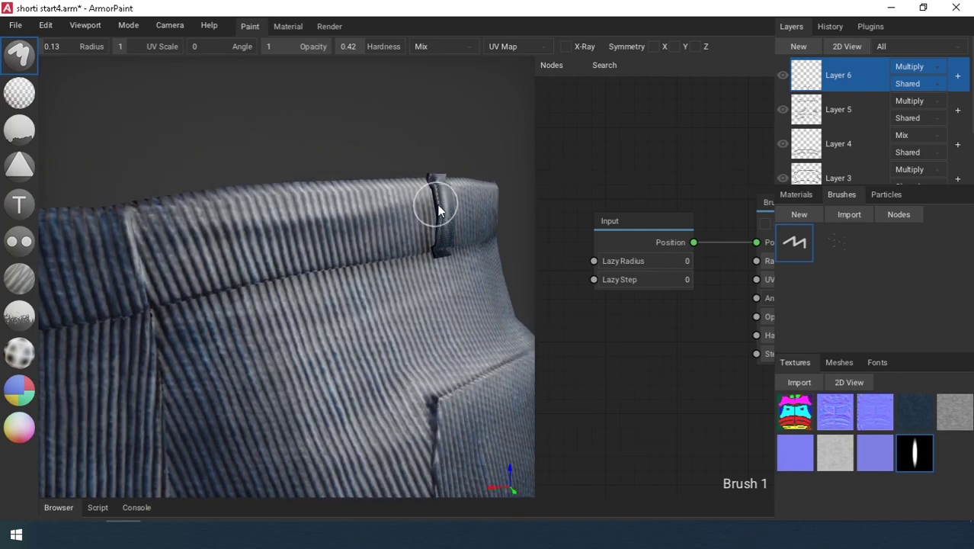
mouse_move(439, 232)
right_down()
mouse_move(416, 249)
mouse_move(352, 252)
mouse_move(380, 263)
right_up()
scroll(352, 252, up, 3)
scroll(352, 252, down, 3)
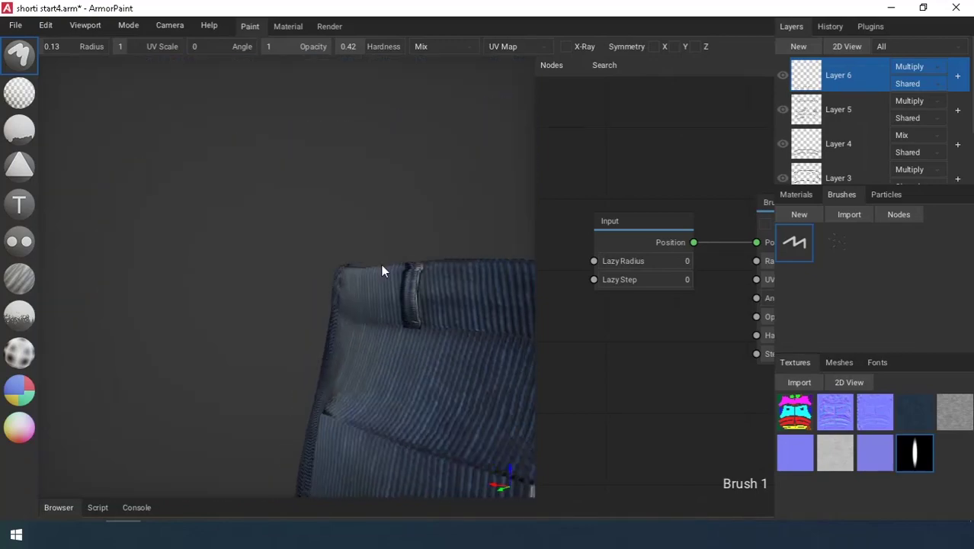
right_drag(229, 267, 373, 267)
shift+middle_drag(161, 313, 282, 296)
right_drag(281, 296, 317, 301)
Lower Layer 6's opacity and compare the shorts with the layer hidden and shown.
click(958, 77)
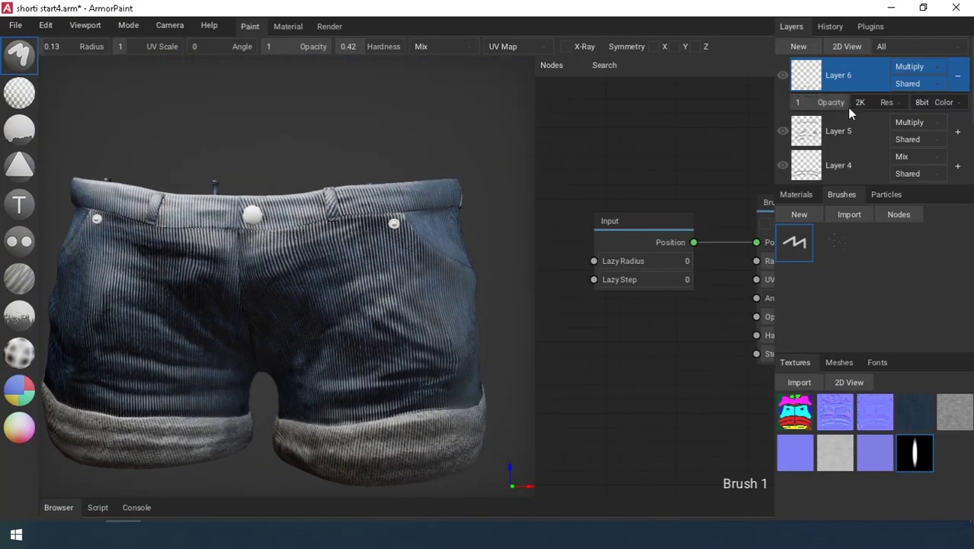
drag(846, 105, 827, 103)
click(782, 75)
click(782, 76)
scroll(415, 235, down, 2)
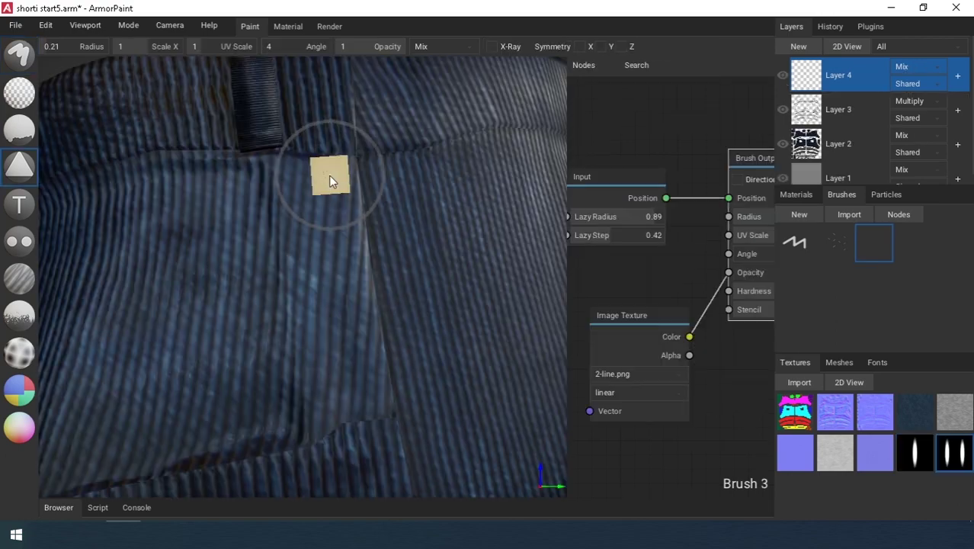
Paint cream double-line stitching down the side seam from the waistband to the cuff on Layer 4, using the 2-line.png brush.
drag(329, 175, 374, 441)
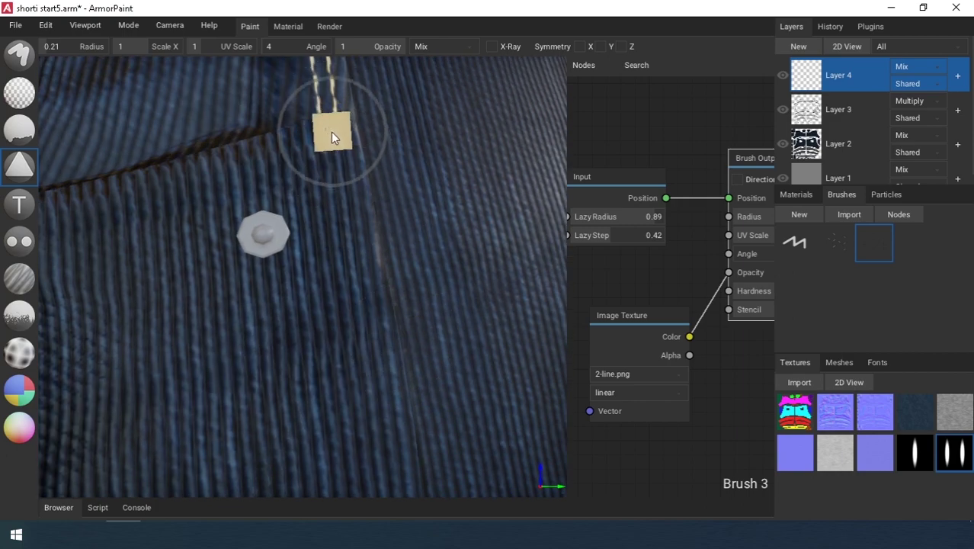
mouse_move(330, 134)
mouse_down()
mouse_move(392, 473)
mouse_move(393, 399)
mouse_up()
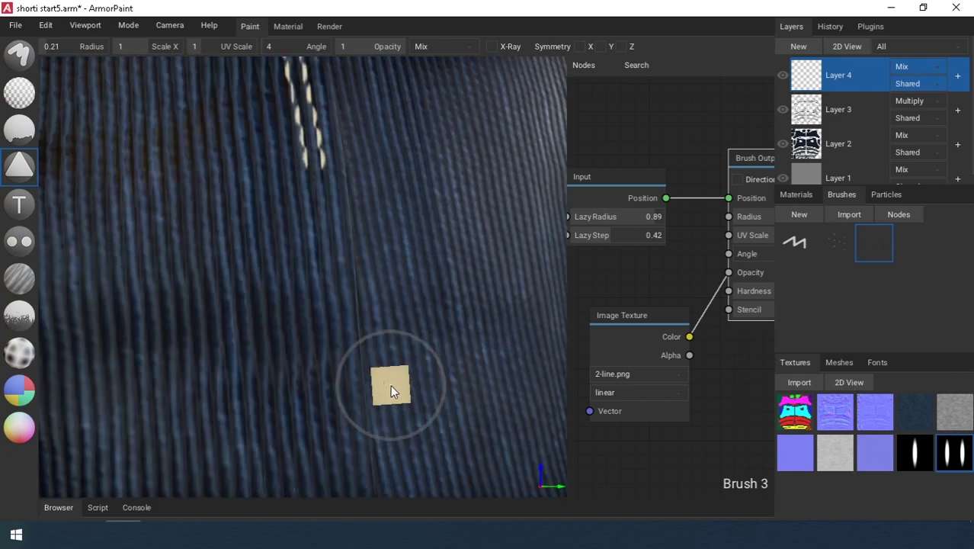
mouse_move(322, 196)
mouse_down()
mouse_move(345, 432)
mouse_move(348, 420)
mouse_up()
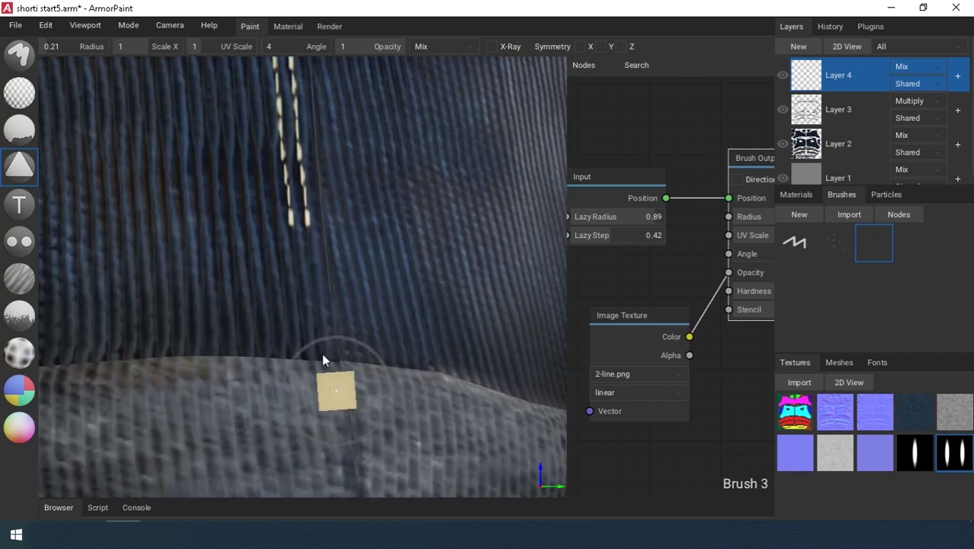
mouse_move(321, 359)
mouse_down()
mouse_move(318, 342)
mouse_move(327, 410)
mouse_up()
scroll(340, 286, down, 5)
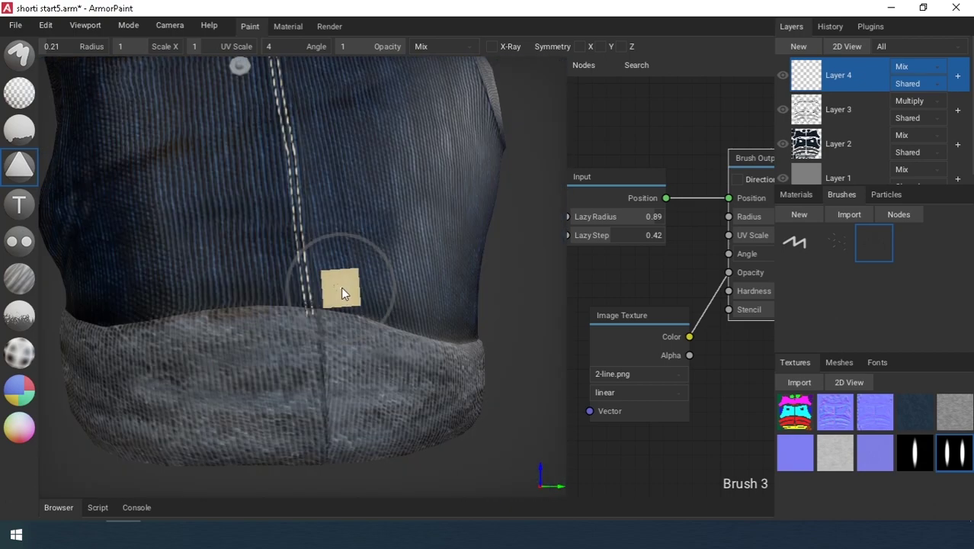
scroll(366, 303, up, 5)
Erase the side-seam stitching that overruns onto the cuff, using Brush 1 with a smaller eraser radius.
click(19, 93)
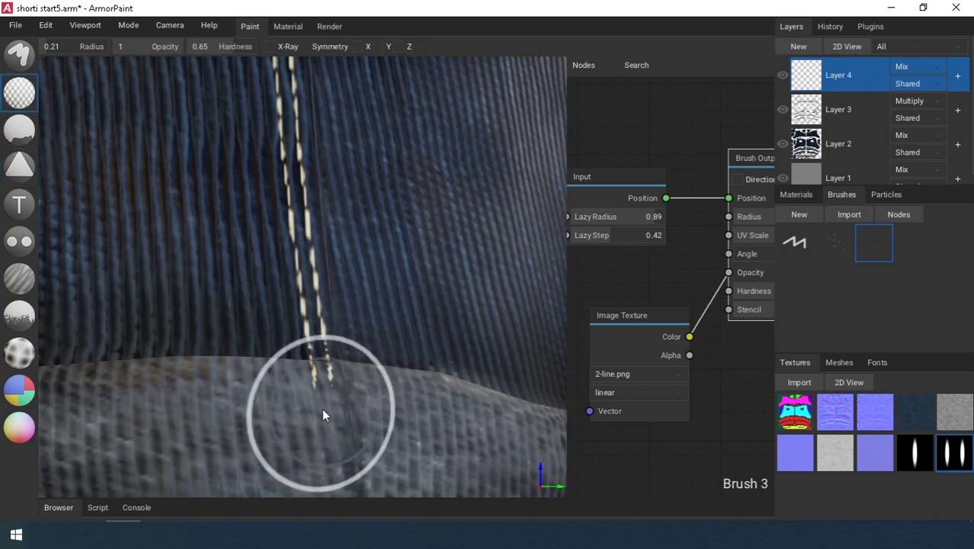
click(794, 243)
drag(56, 49, 46, 51)
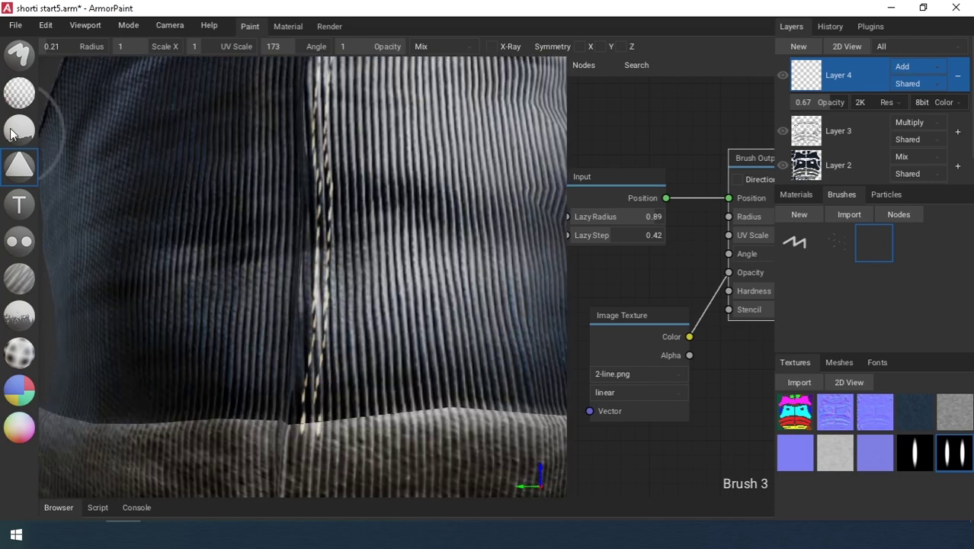
Paint cream double-line stitching along the curved front pocket edge from the rivet to the side seam on Layer 4.
key(b)
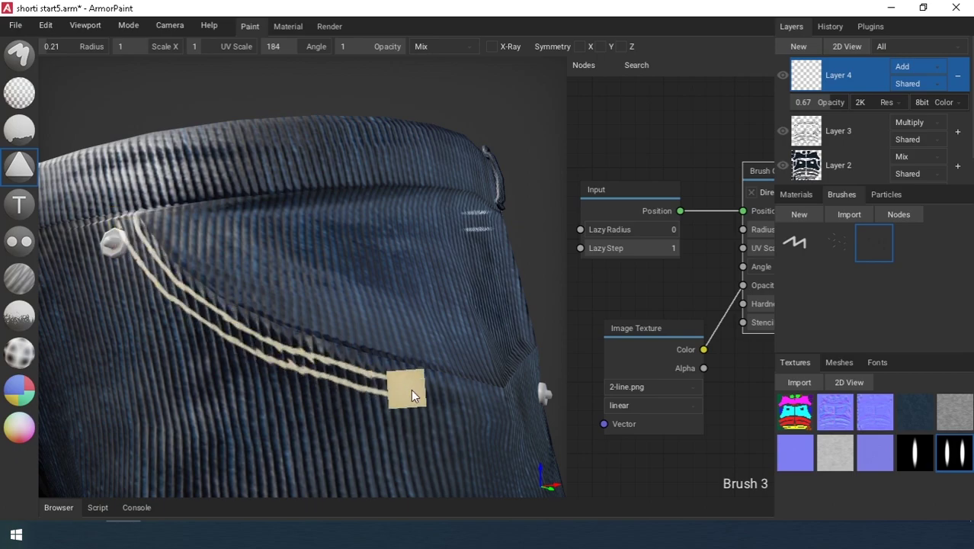
mouse_move(522, 392)
right_down()
mouse_move(476, 435)
mouse_move(168, 310)
right_up()
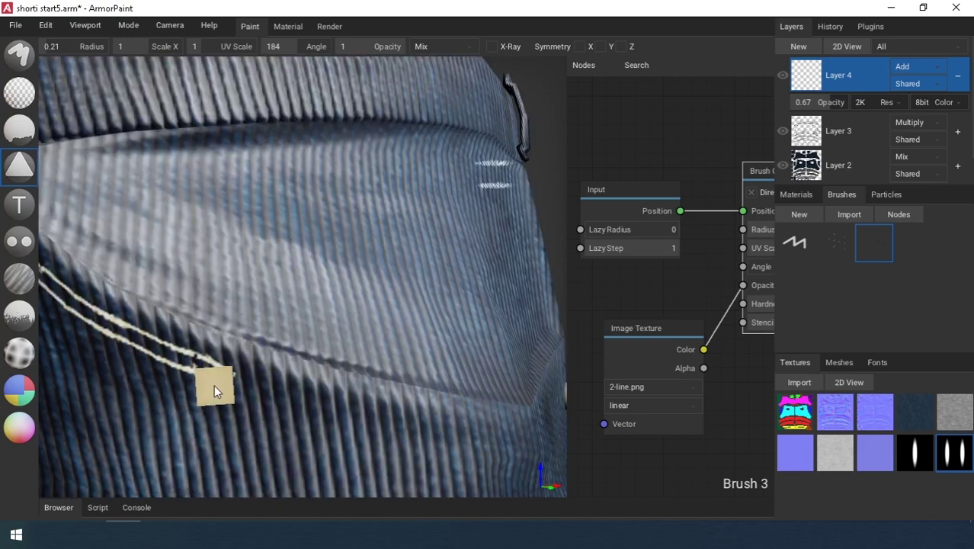
drag(217, 387, 463, 435)
mouse_move(40, 324)
mouse_down()
mouse_move(126, 349)
mouse_move(424, 316)
mouse_up()
drag(39, 324, 113, 355)
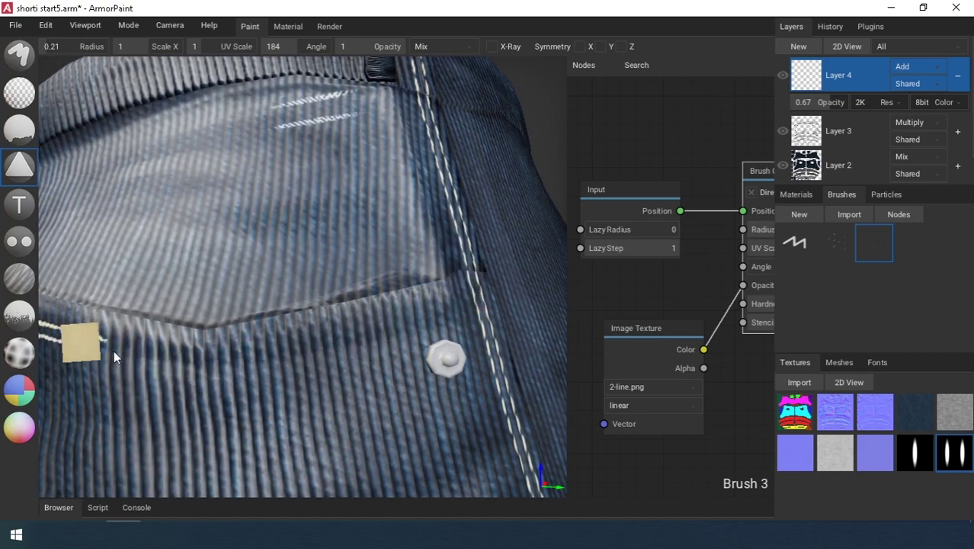
drag(114, 349, 468, 298)
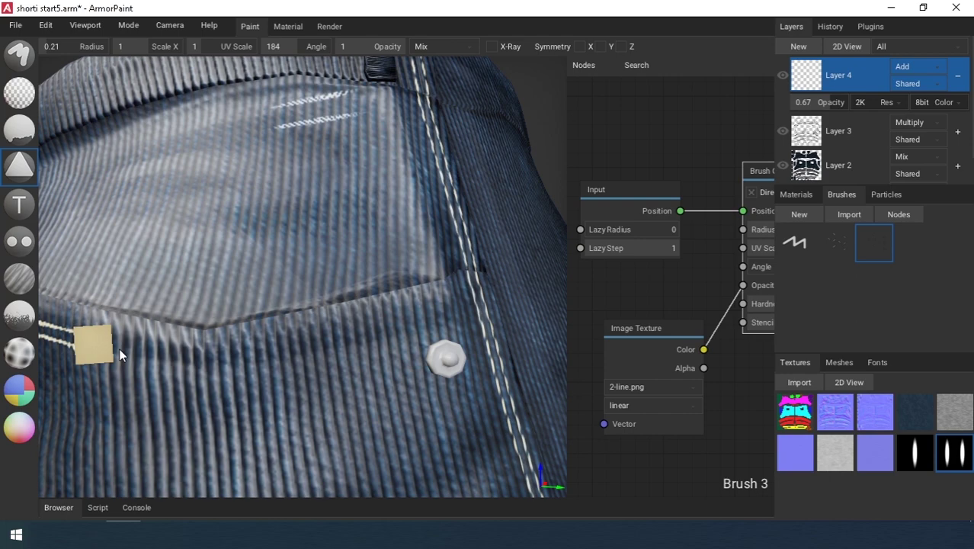
drag(119, 348, 467, 305)
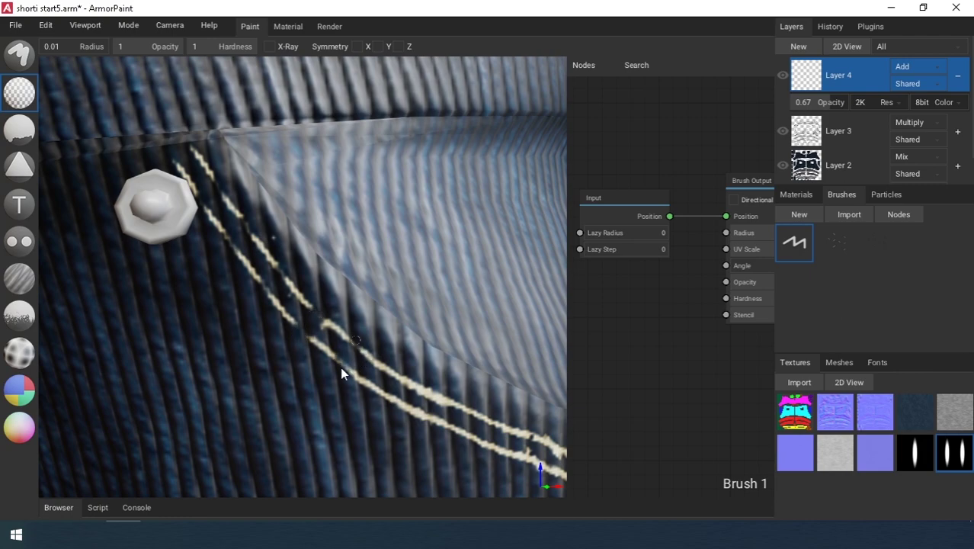
Erase gaps in the front pocket's double stitching below the rivet to form dashes, using Brush 1 at radius 0.01.
drag(333, 377, 363, 348)
scroll(354, 355, down, 3)
middle_drag(355, 355, 342, 355)
scroll(370, 393, up, 3)
mouse_move(374, 410)
mouse_down()
mouse_move(390, 375)
mouse_move(430, 408)
mouse_up()
scroll(436, 393, down, 3)
middle_drag(437, 394, 340, 388)
scroll(336, 390, up, 3)
drag(310, 383, 290, 412)
drag(350, 390, 340, 415)
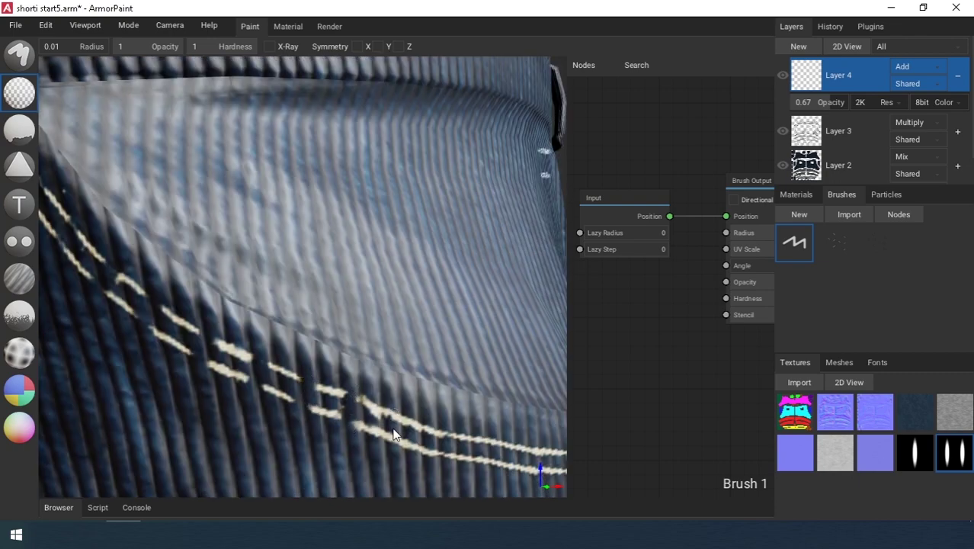
Erase evenly spaced gaps in the double stitching along the lower curve of the front pocket up to its corner.
middle_drag(391, 438, 291, 398)
drag(323, 379, 329, 415)
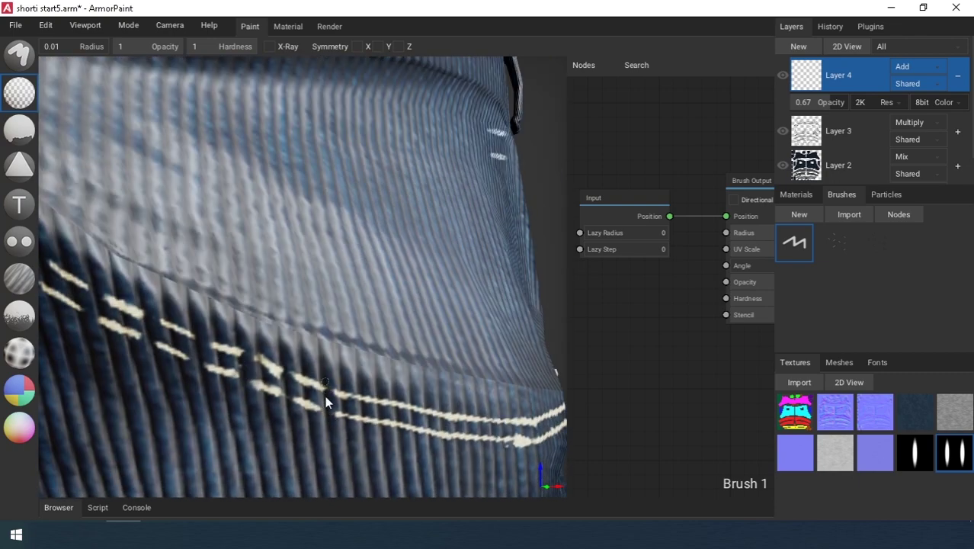
middle_drag(327, 397, 141, 336)
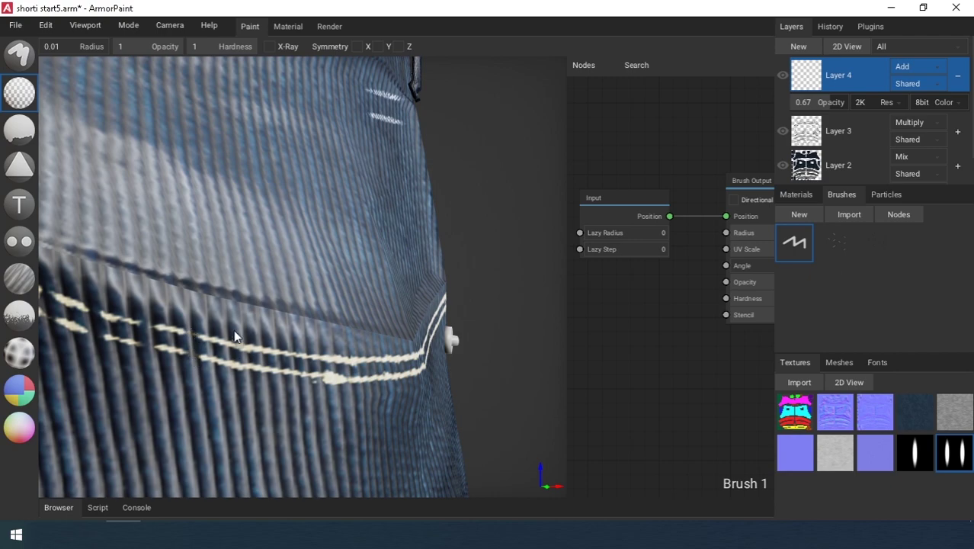
right_drag(266, 357, 194, 314)
scroll(194, 314, up, 3)
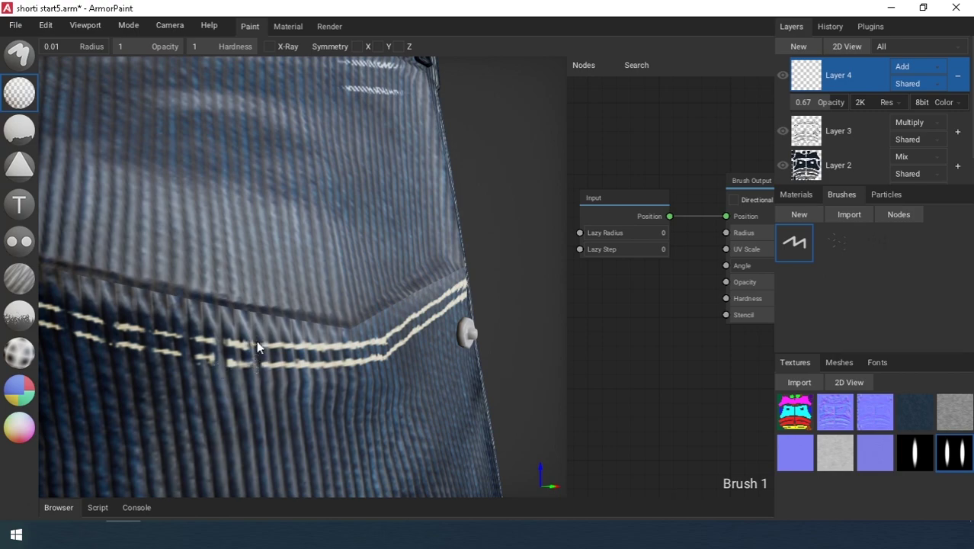
right_drag(287, 362, 185, 382)
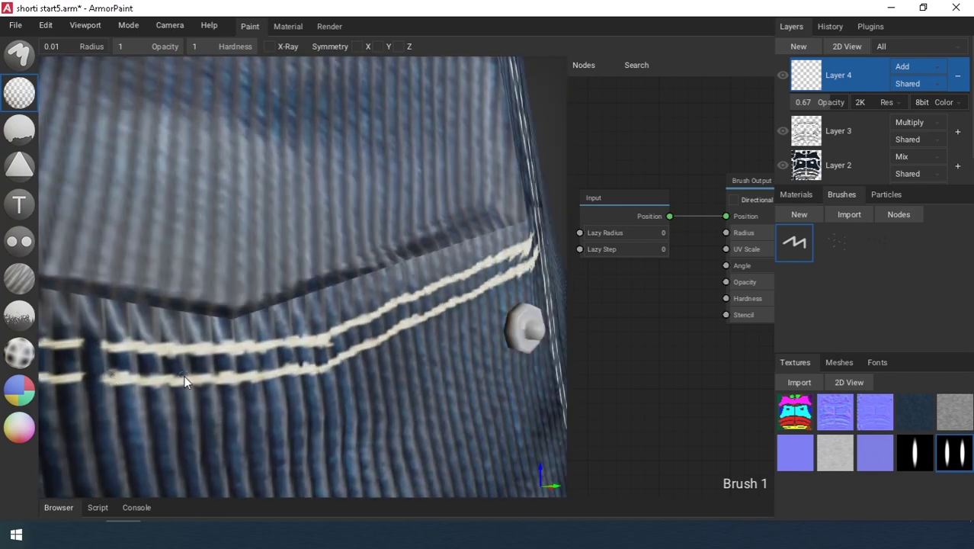
mouse_move(232, 340)
mouse_down()
mouse_move(243, 385)
mouse_move(244, 373)
mouse_up()
drag(297, 335, 295, 375)
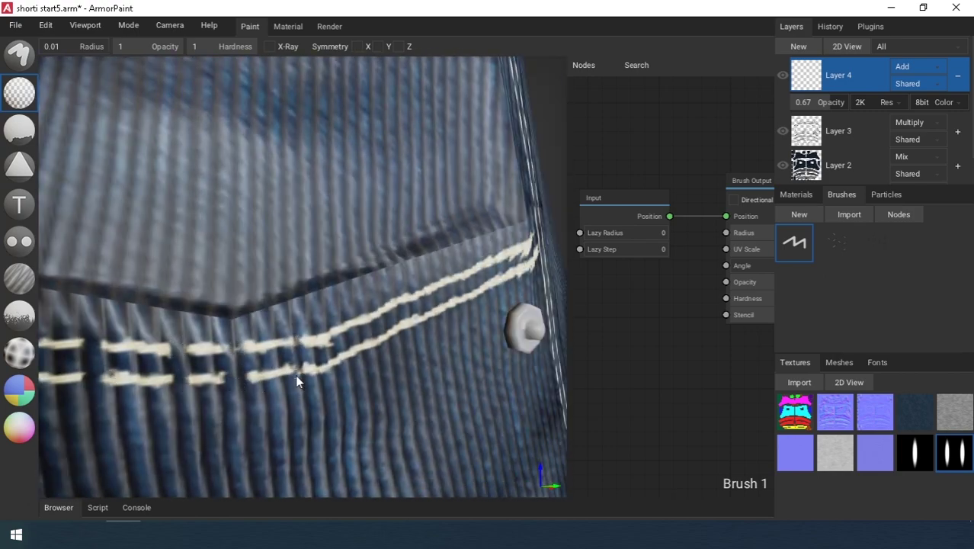
Erase gaps in the remaining pocket stitching between the pocket's corner and the side seam.
right_drag(289, 373, 173, 296)
drag(127, 278, 132, 319)
drag(170, 270, 175, 307)
drag(227, 256, 236, 289)
mouse_move(276, 243)
mouse_down()
mouse_move(282, 278)
mouse_move(280, 244)
mouse_move(333, 264)
mouse_up()
drag(376, 215, 379, 248)
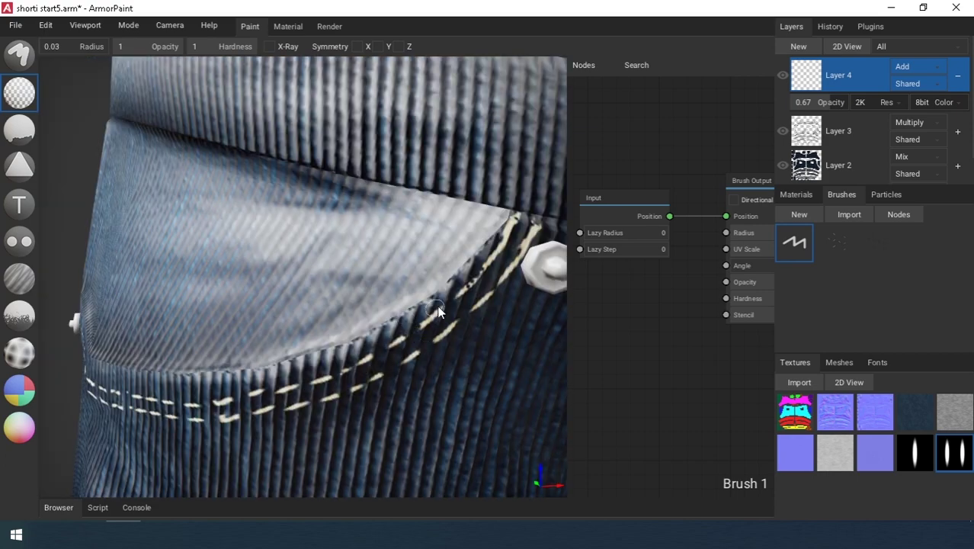
Erase gaps in the stitching near the rivet of the opposite front pocket, with a 0.03 eraser radius.
drag(436, 311, 428, 299)
drag(529, 259, 522, 248)
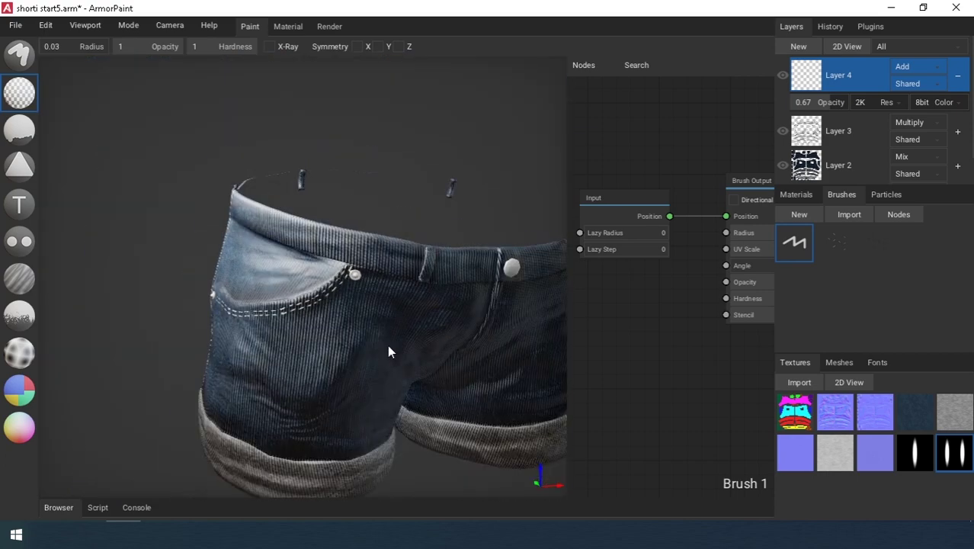
mouse_move(387, 351)
right_down()
mouse_move(352, 341)
mouse_move(457, 339)
right_up()
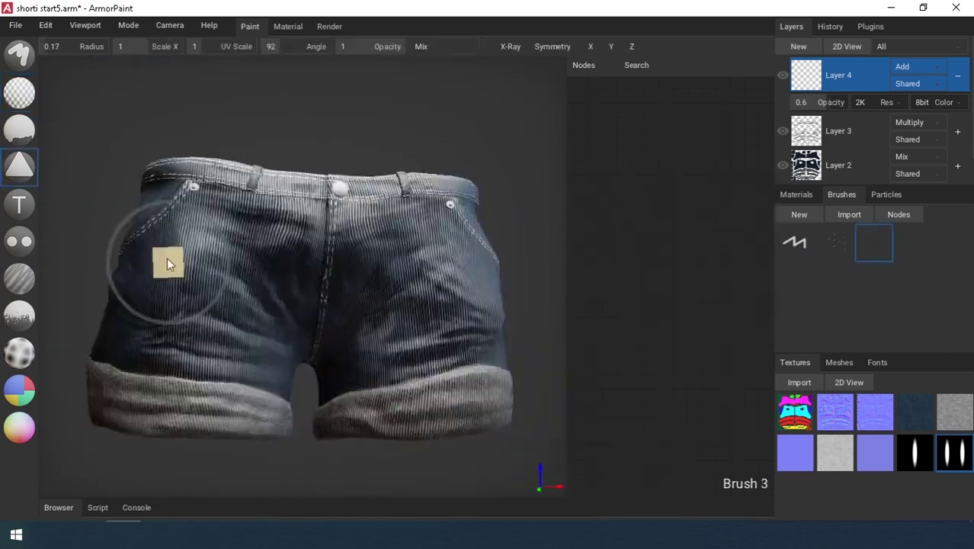
Paint double-line stitching across the top edge of a back pocket on Layer 4, with radius 0.11 and angle 99.
mouse_move(170, 263)
right_down()
mouse_move(234, 291)
mouse_move(301, 290)
mouse_move(339, 265)
mouse_move(328, 277)
right_up()
scroll(328, 277, up, 4)
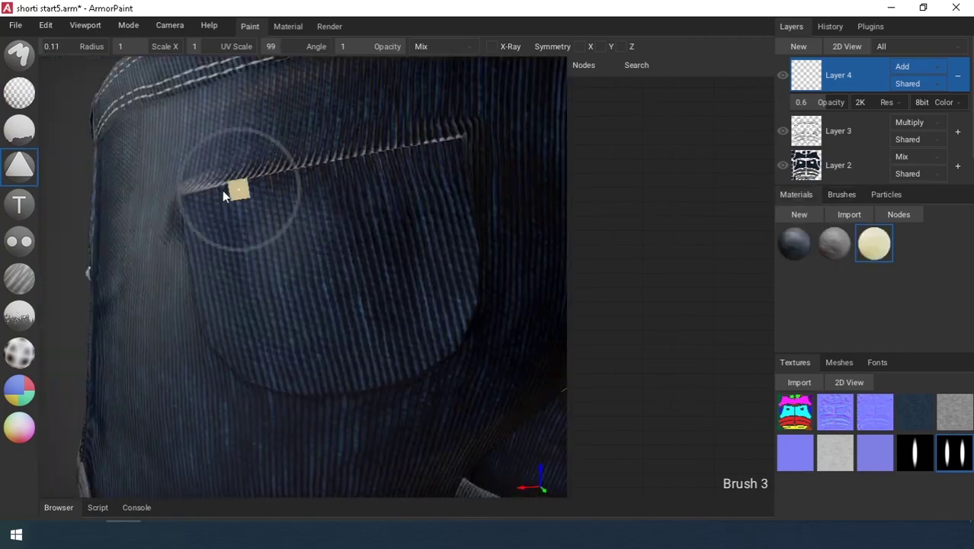
drag(223, 195, 508, 145)
Set the brush angle to 84 and paint double-line stitching across the top edge of the other back pocket.
mouse_move(330, 240)
right_down()
mouse_move(334, 259)
mouse_move(407, 270)
right_up()
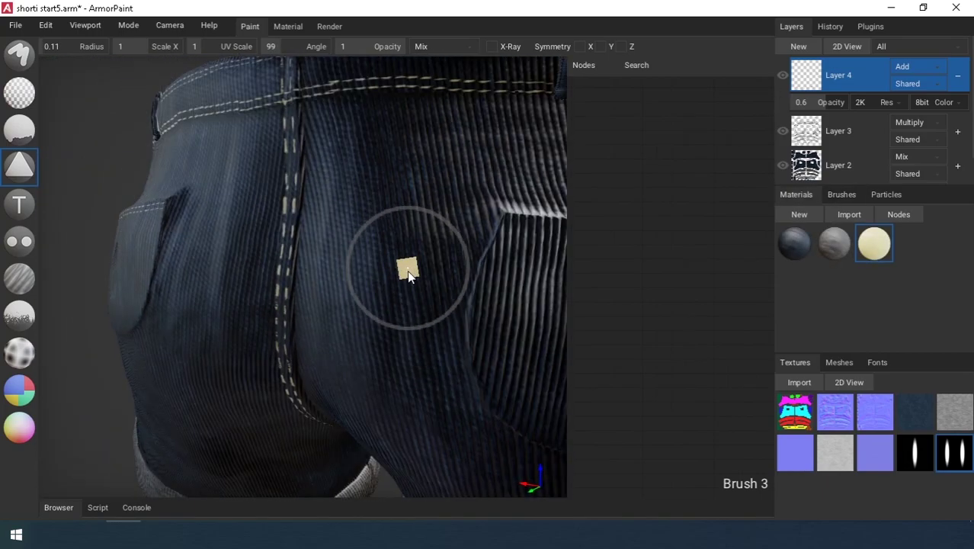
right_drag(472, 265, 320, 266)
right_drag(397, 250, 453, 258)
right_drag(305, 274, 366, 255)
scroll(349, 281, up, 3)
drag(283, 48, 278, 49)
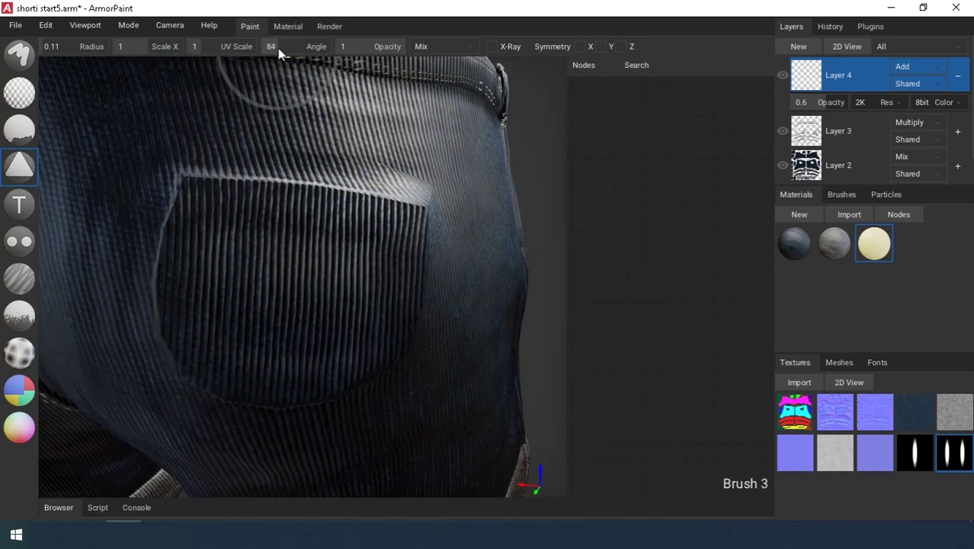
mouse_move(191, 194)
mouse_down()
mouse_move(393, 212)
mouse_move(446, 231)
mouse_up()
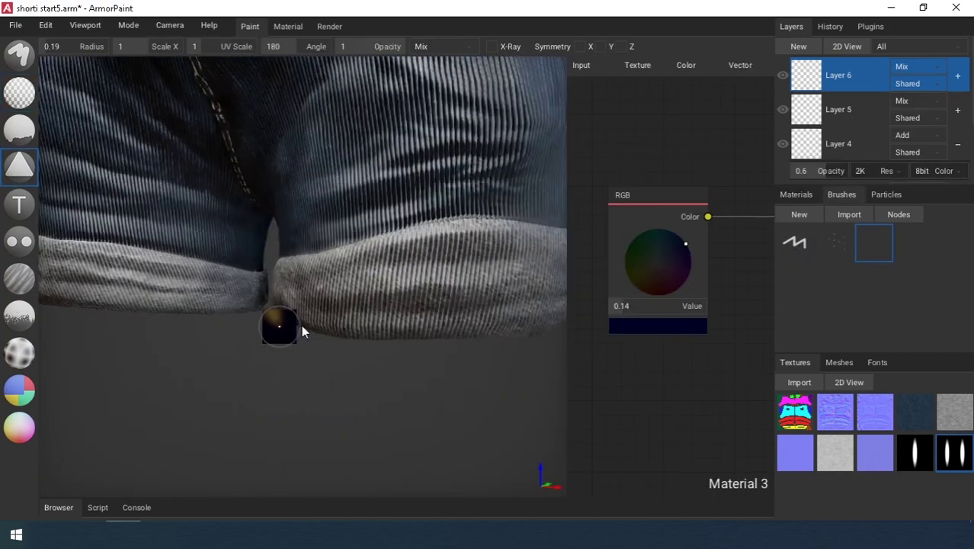
Paint dark navy double-line stitching down the cuff below the side seam on Layer 6.
right_drag(301, 325, 413, 326)
scroll(413, 326, up, 3)
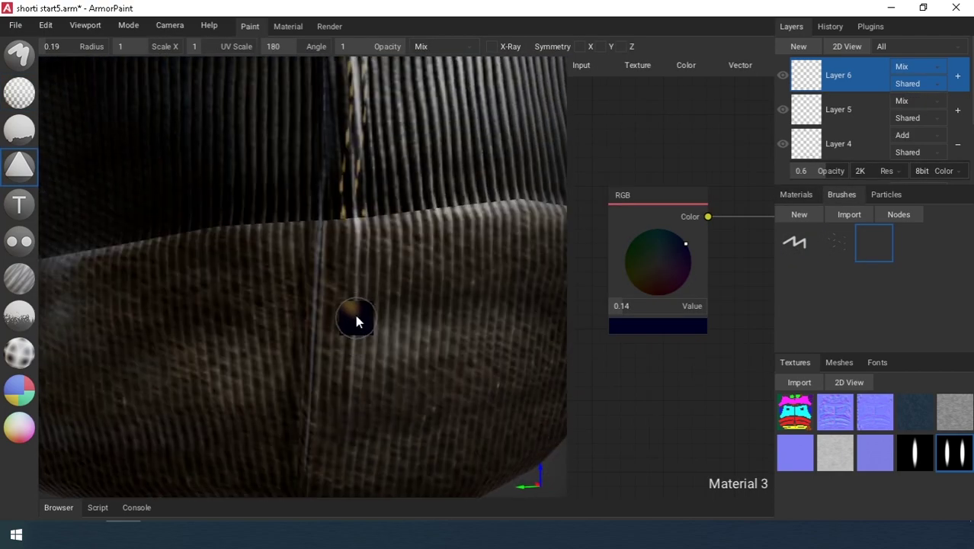
drag(354, 311, 335, 425)
scroll(336, 432, down, 3)
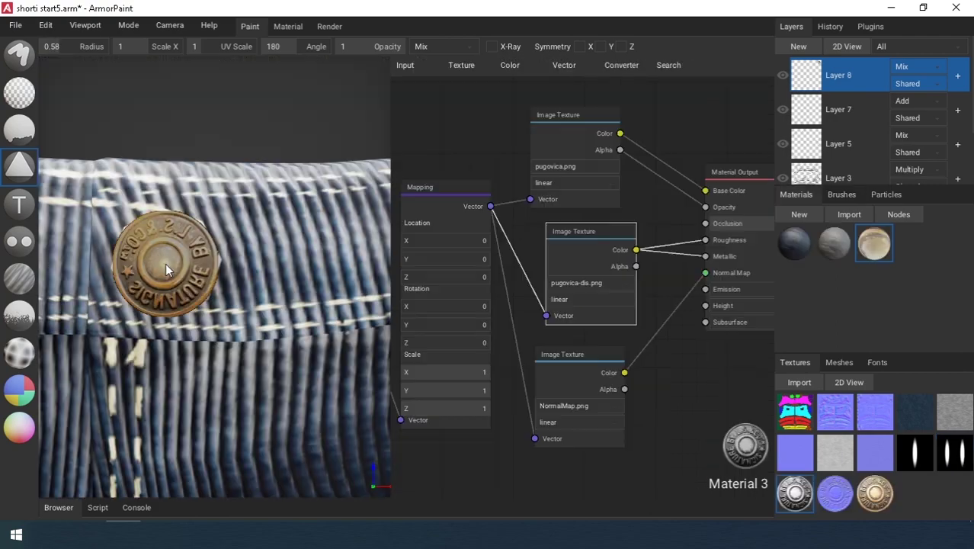
Disconnect the pugovica-dis.png texture from the button material's Roughness input and inspect the button on the waistband.
scroll(289, 276, down, 3)
scroll(282, 282, up, 3)
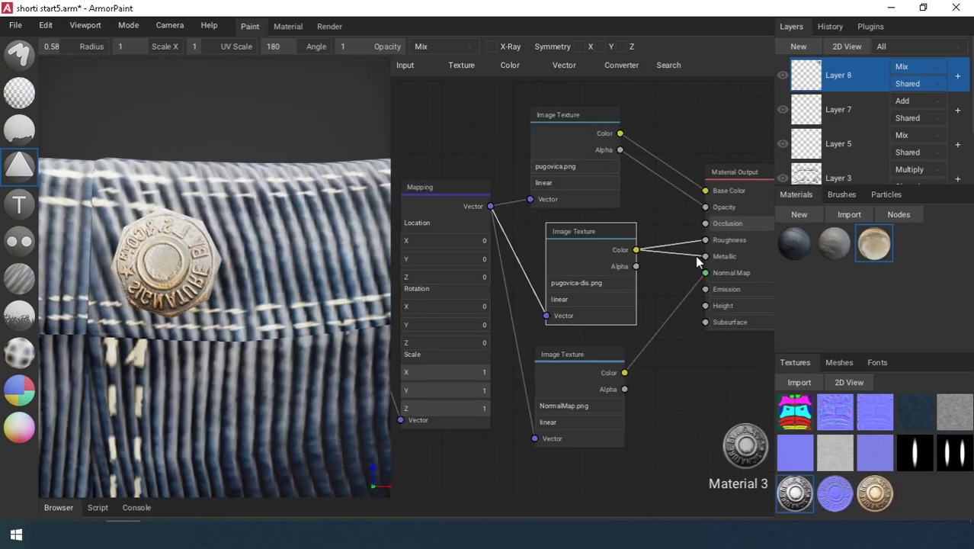
drag(706, 240, 670, 245)
scroll(324, 161, down, 3)
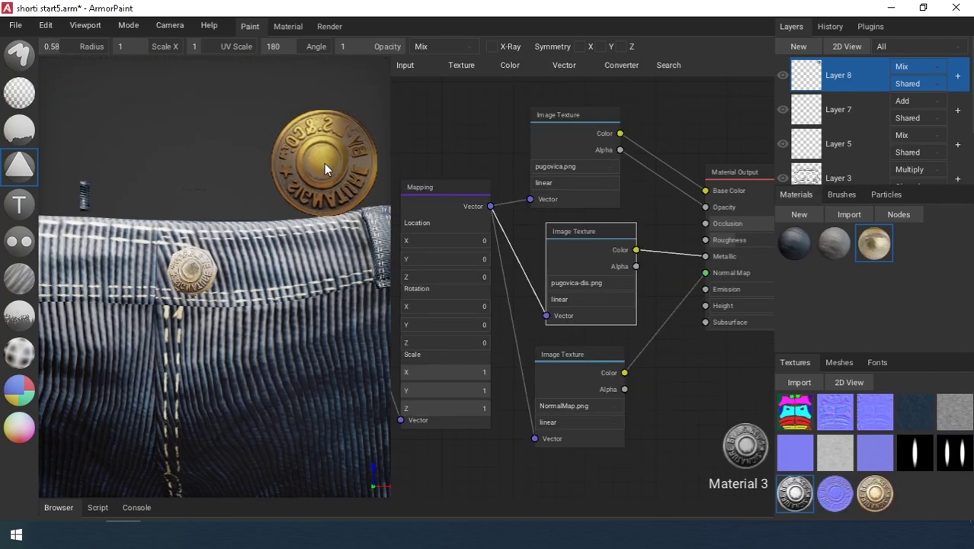
right_drag(324, 163, 358, 198)
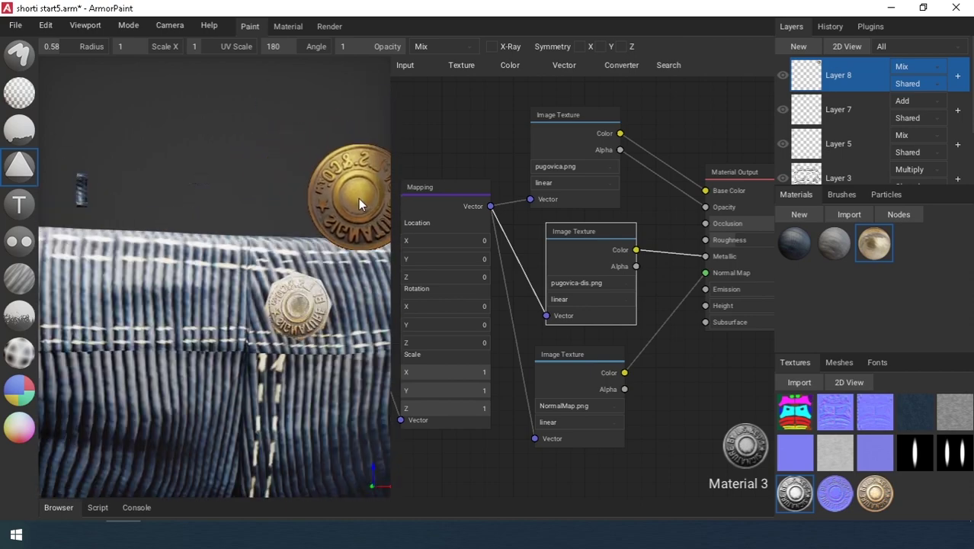
Create a new material with a pale gold base color, metallic 1 and roughness 0.46.
click(798, 215)
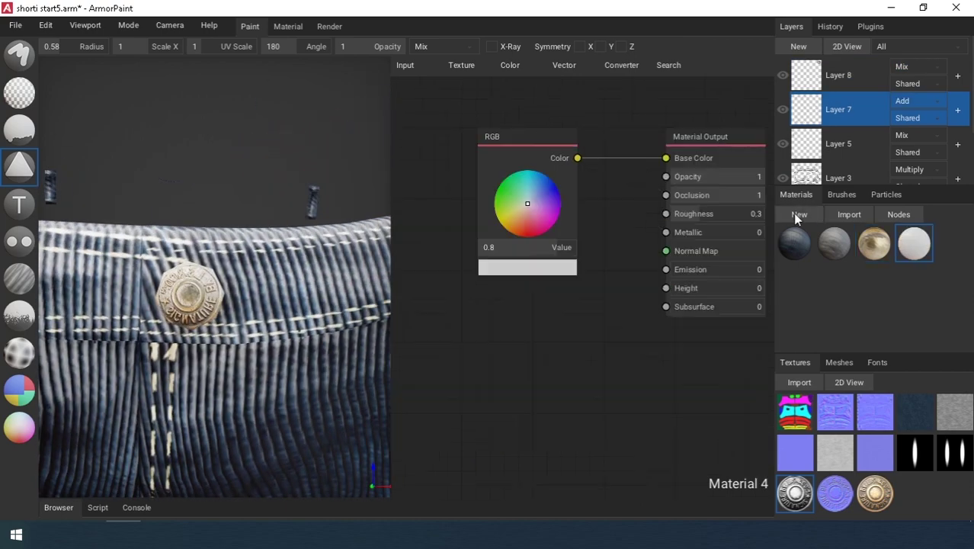
click(507, 222)
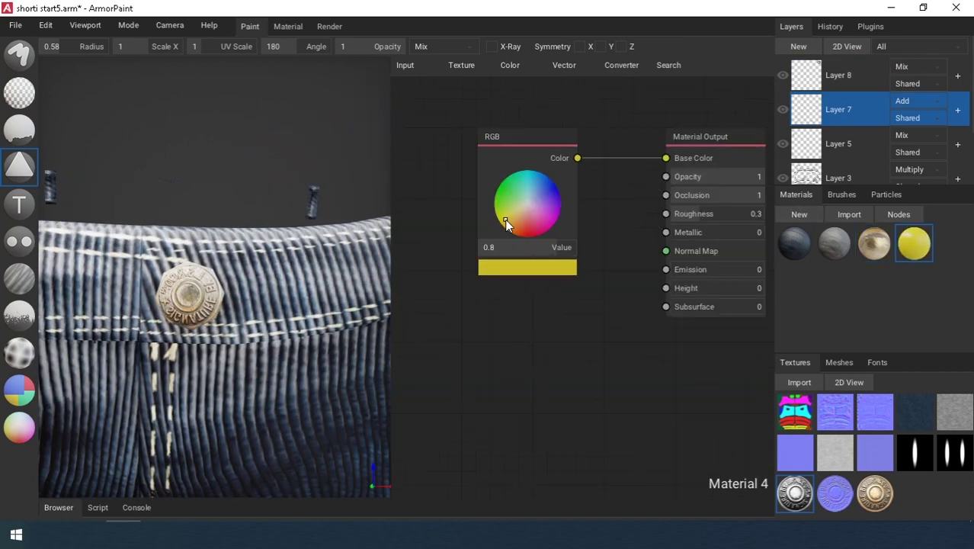
drag(708, 233, 767, 233)
drag(698, 214, 713, 213)
drag(528, 207, 517, 214)
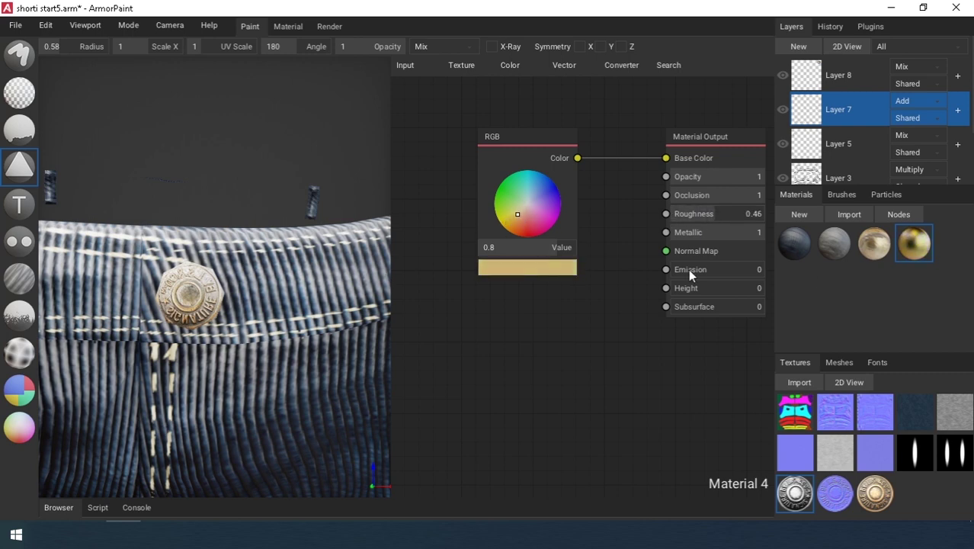
Apply the gold material to the waistband button as a new fill layer above Layer 7.
click(15, 397)
click(16, 62)
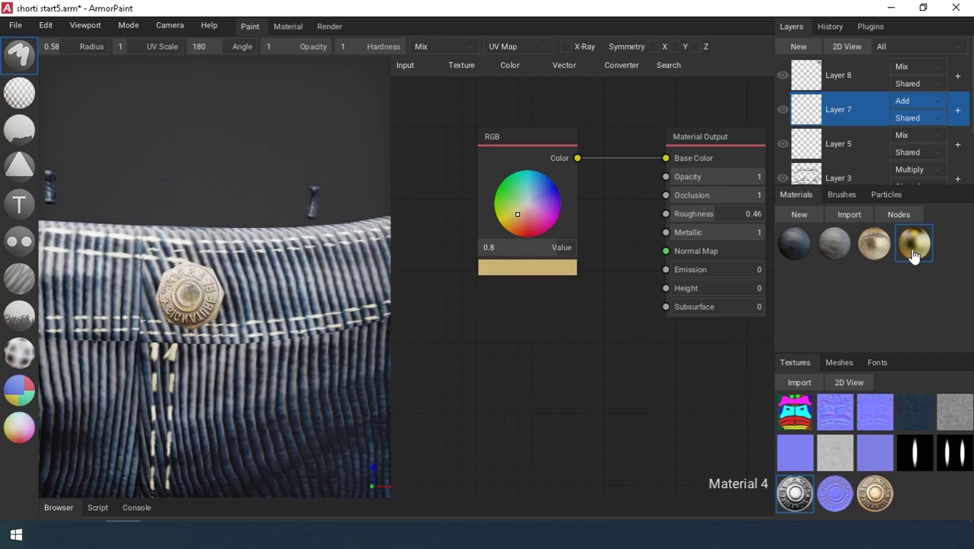
drag(912, 251, 206, 302)
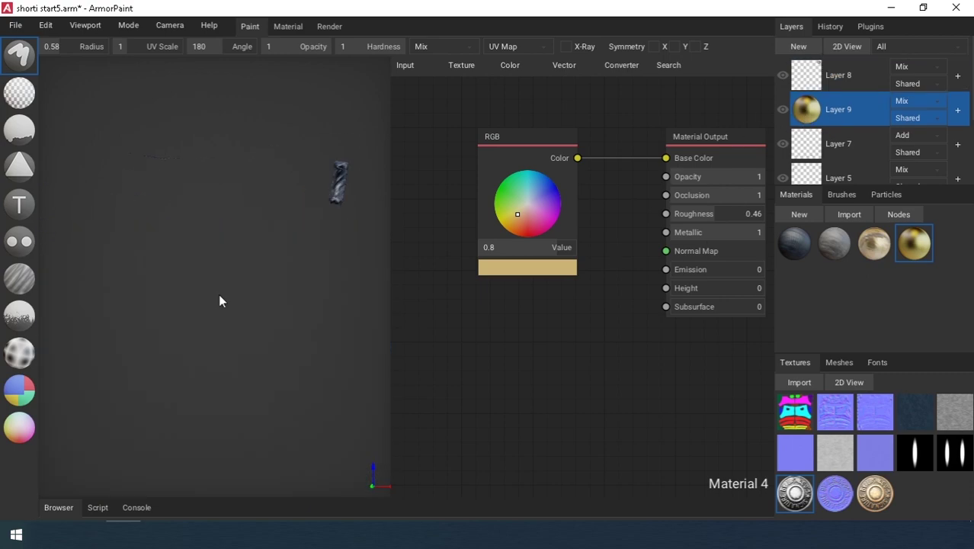
scroll(269, 325, down, 10)
Set Layer 8's blending mode to Multiply, select the eraser and check the gold button on the waistband.
mouse_move(795, 79)
mouse_down()
mouse_move(801, 109)
mouse_move(808, 78)
mouse_up()
scroll(367, 326, up, 5)
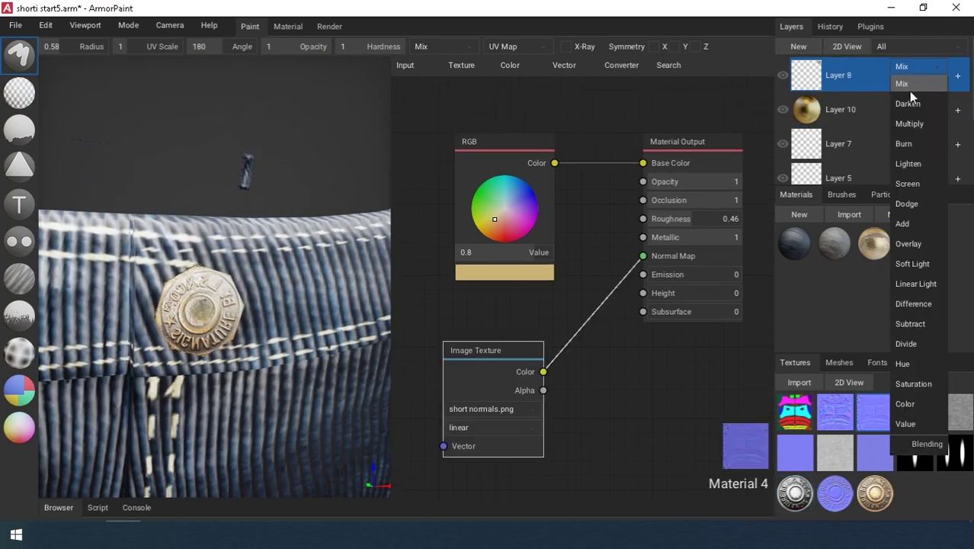
click(907, 122)
click(19, 93)
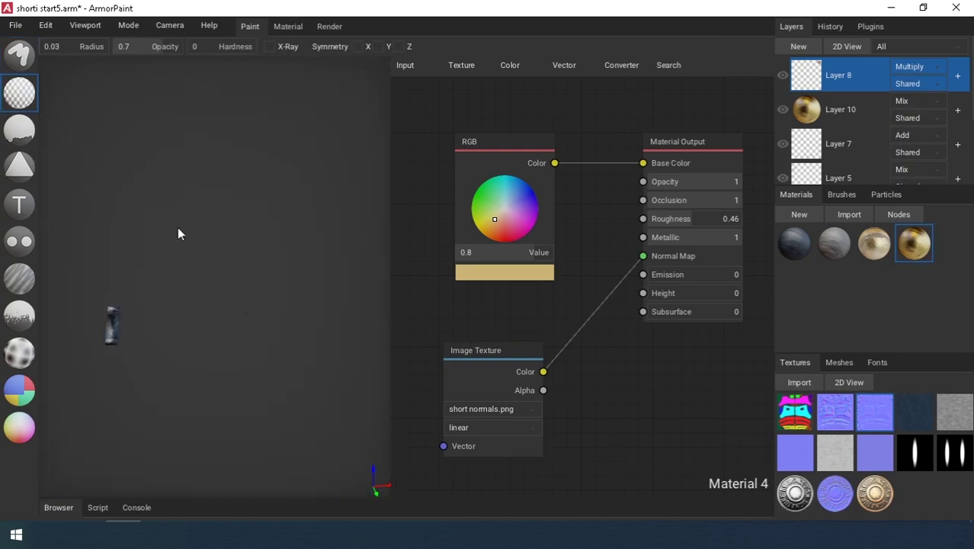
scroll(179, 312, down, 6)
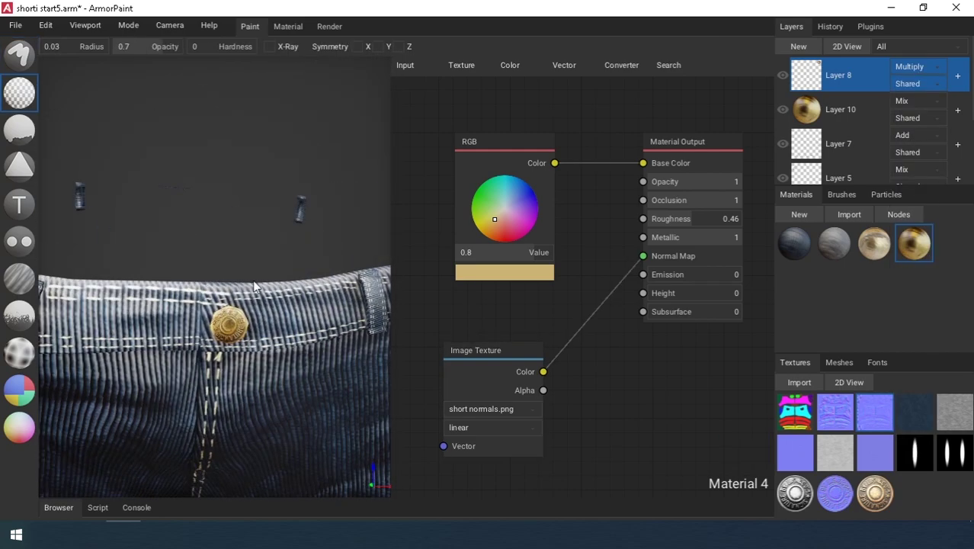
scroll(180, 309, up, 5)
right_drag(181, 320, 232, 317)
scroll(231, 317, down, 5)
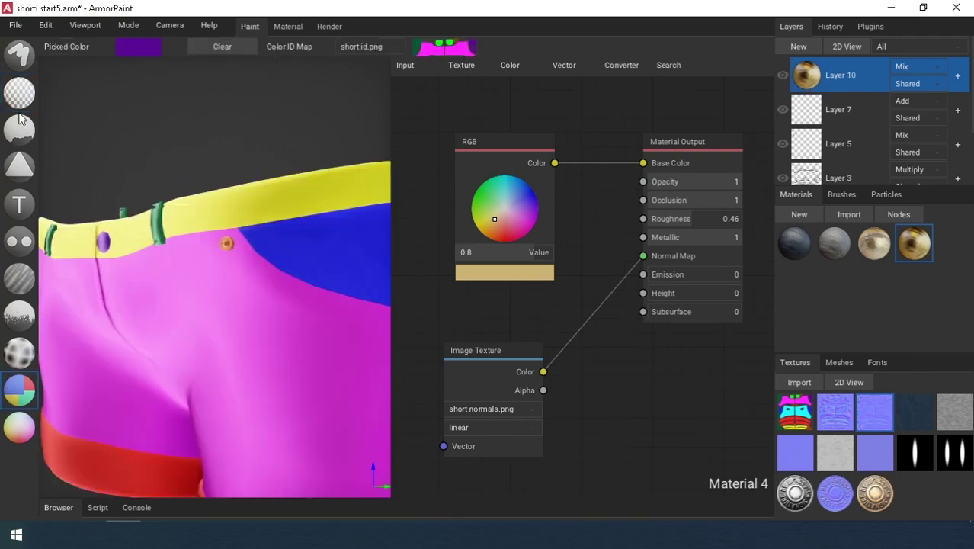
Select Layer 1 and clear the picked color in the Color ID tool.
key(b)
click(13, 389)
click(808, 116)
scroll(809, 135, down, 5)
click(810, 165)
click(232, 46)
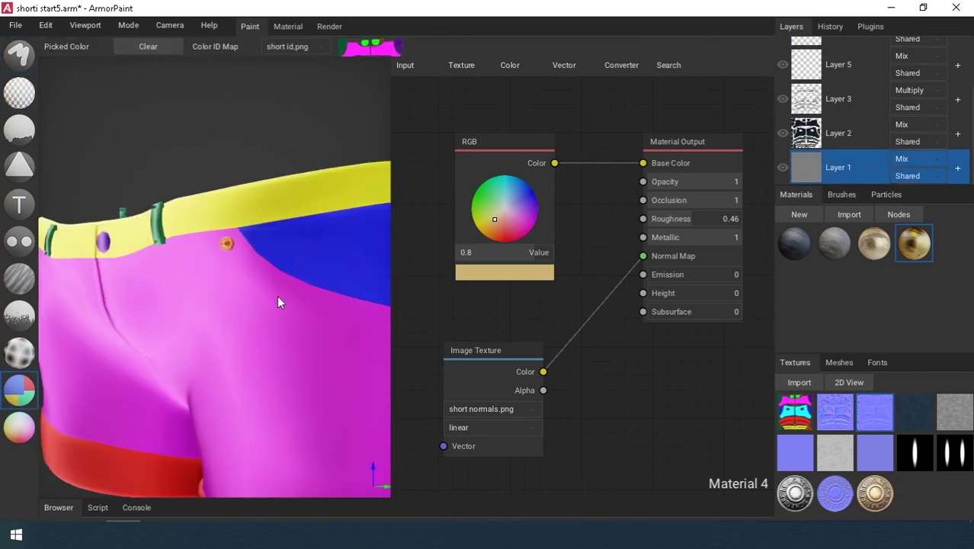
Mask by the rivets' color ID and apply the gold material to the pocket rivets.
click(277, 295)
click(17, 52)
drag(909, 233, 226, 243)
scroll(248, 263, down, 5)
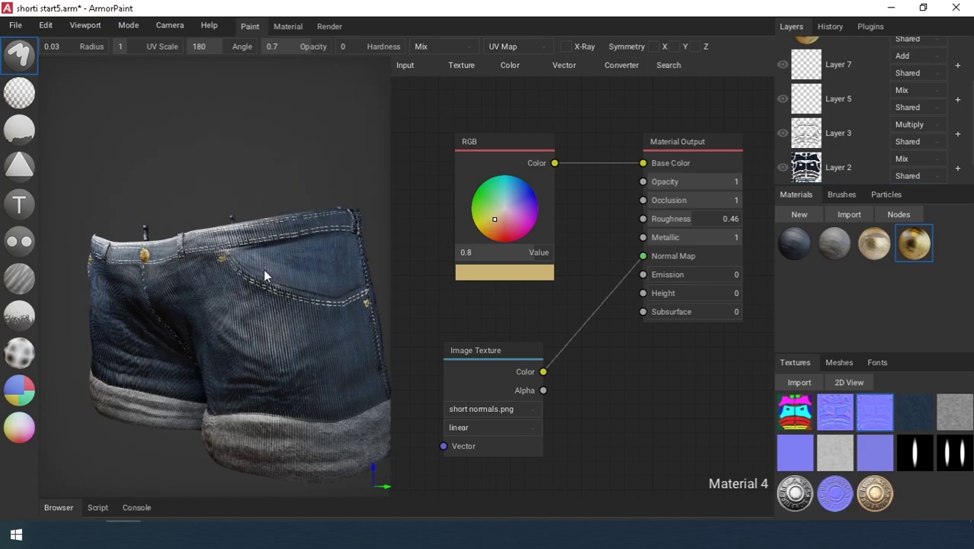
right_drag(263, 269, 262, 306)
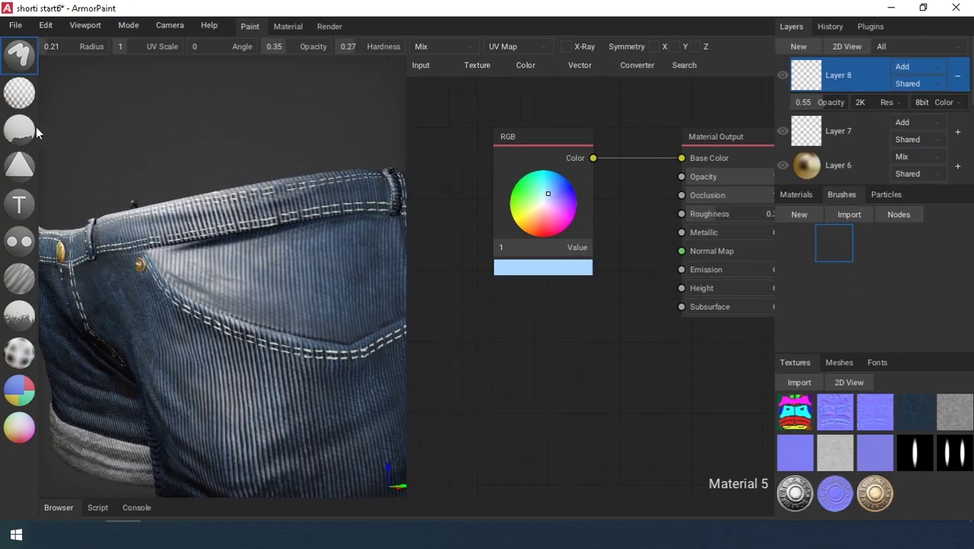
Paint soft light-blue wear along the side seams on Layer 8 with brush radius 0.21 and opacity 0.52.
mouse_move(174, 284)
right_down()
mouse_move(561, 263)
mouse_move(235, 283)
right_up()
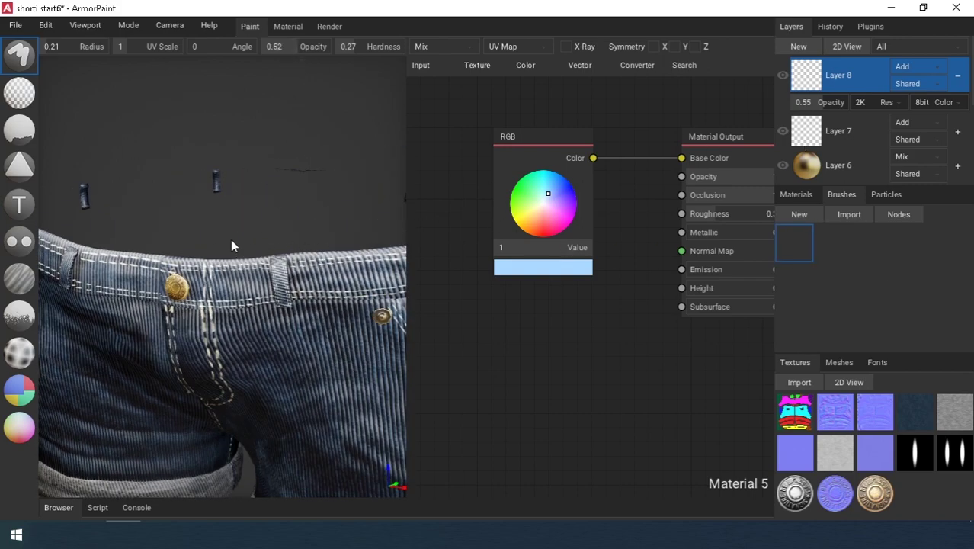
right_drag(360, 323, 264, 262)
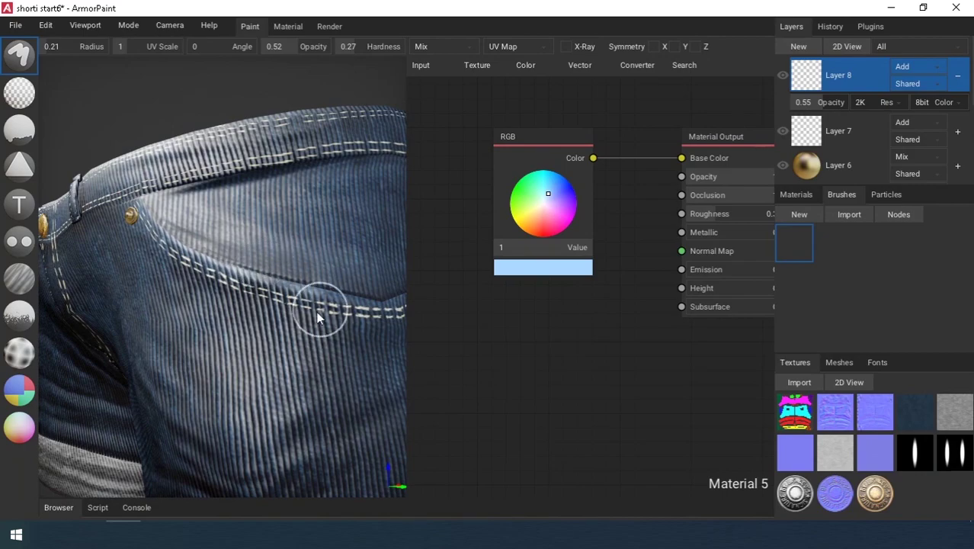
mouse_move(319, 314)
right_down()
mouse_move(224, 283)
mouse_move(314, 292)
mouse_move(343, 263)
right_up()
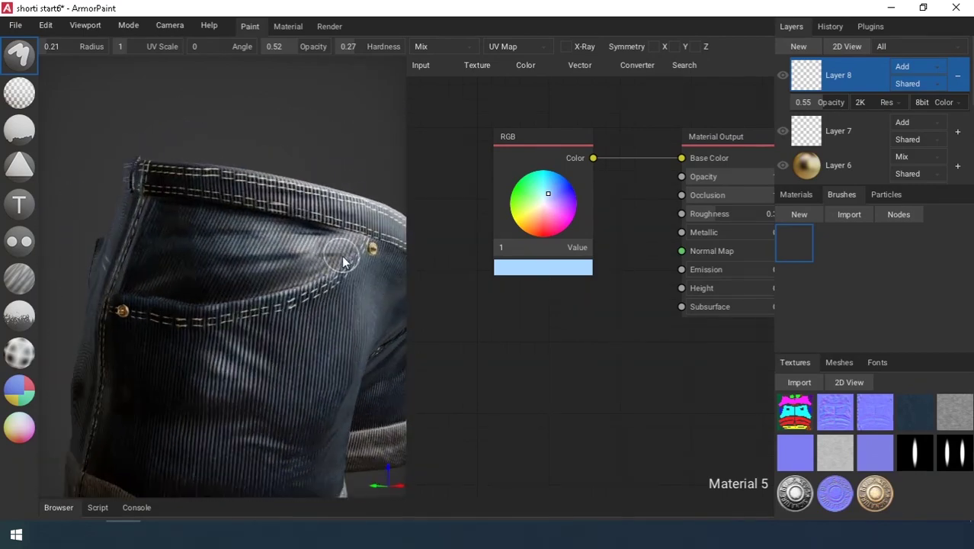
mouse_move(235, 296)
right_down()
mouse_move(250, 294)
mouse_move(130, 304)
mouse_move(267, 316)
right_up()
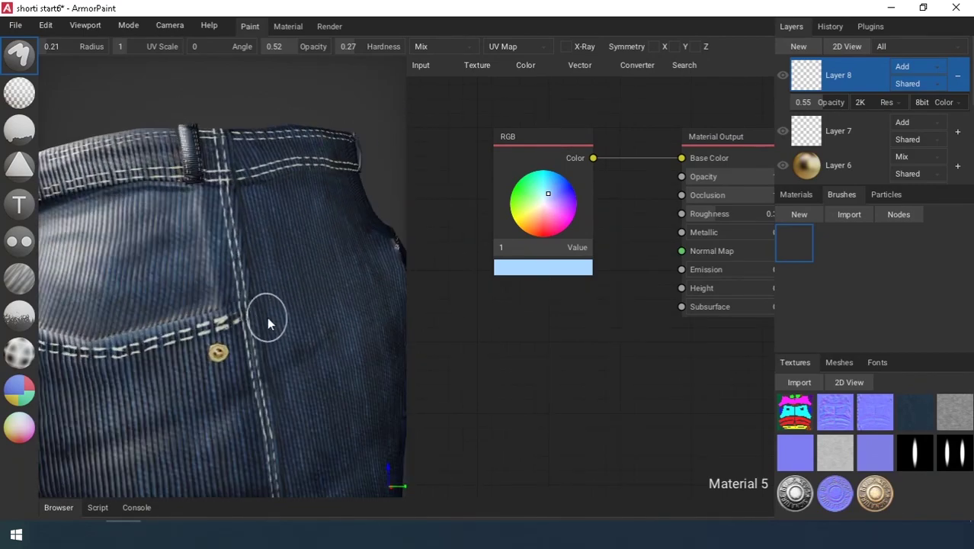
click(12, 389)
click(24, 60)
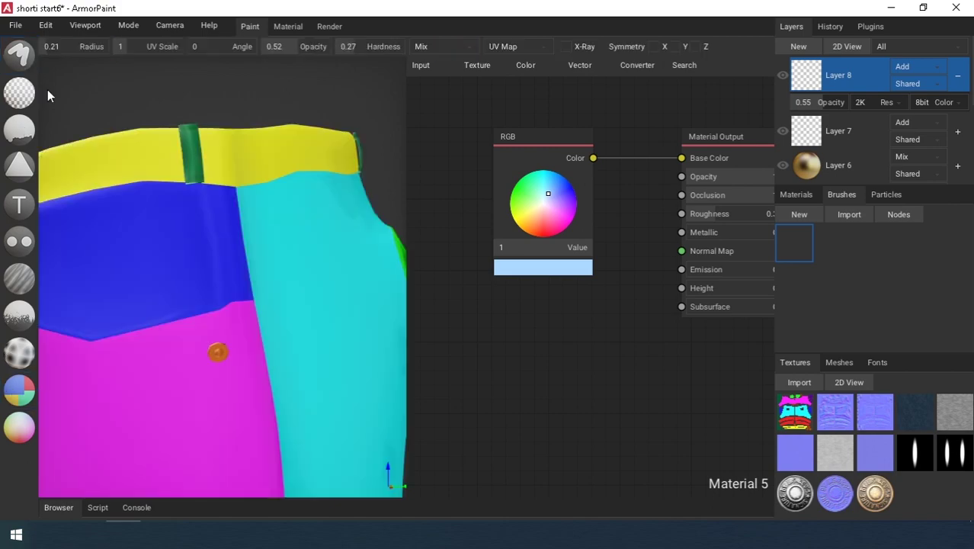
scroll(265, 336, up, 2)
middle_drag(305, 431, 298, 394)
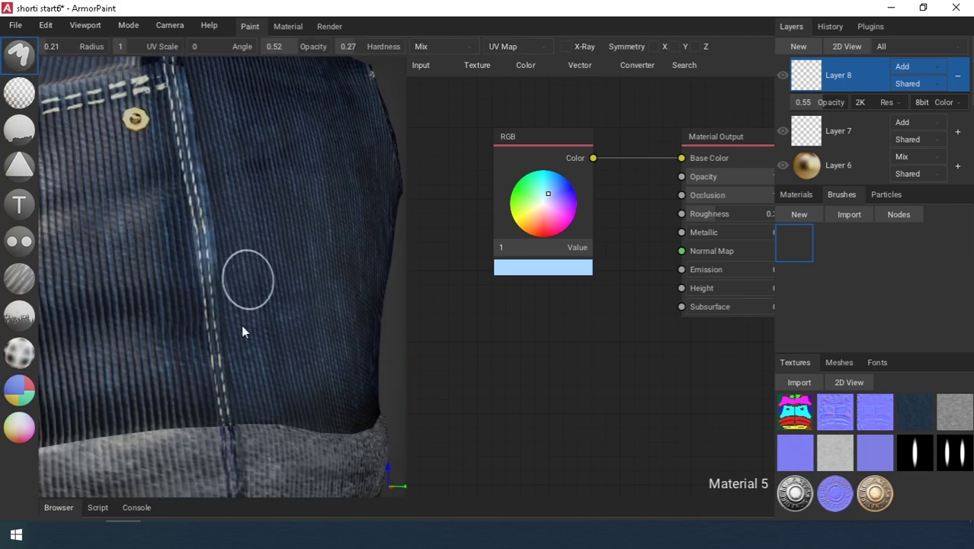
mouse_move(230, 398)
right_down()
mouse_move(265, 326)
mouse_move(381, 322)
mouse_move(257, 260)
mouse_move(237, 265)
mouse_move(323, 292)
mouse_move(262, 280)
right_up()
shift+middle_drag(324, 276, 214, 237)
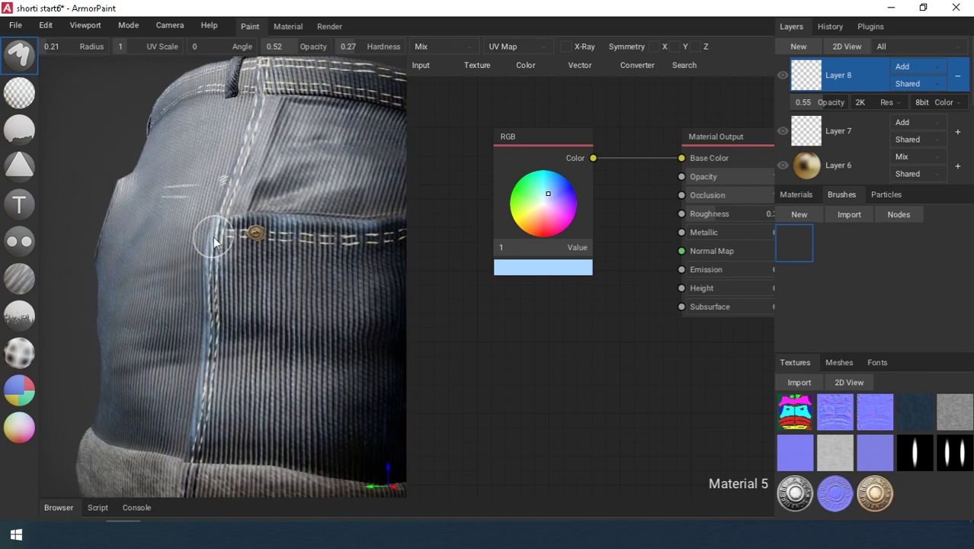
right_drag(229, 389, 204, 323)
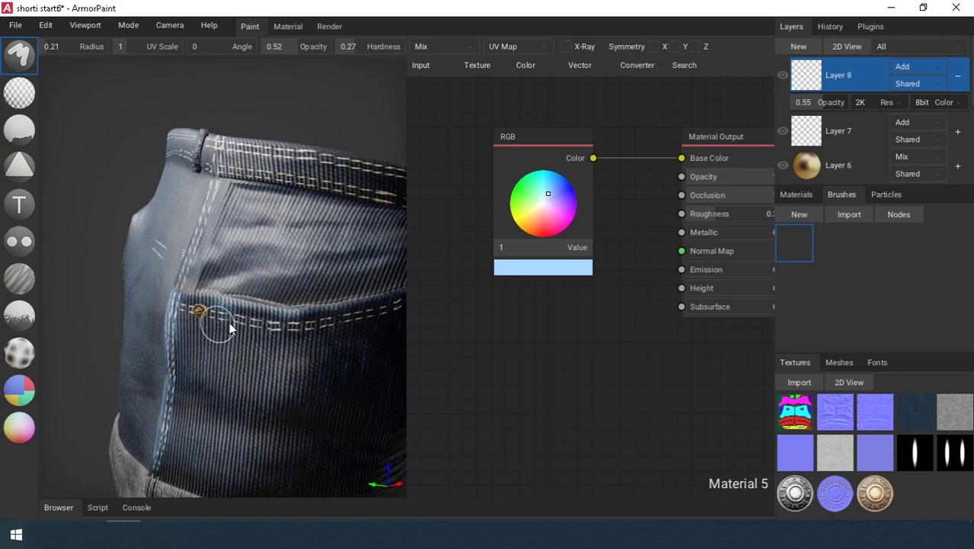
Lower Layer 8's opacity to 0.33 and check the wear on the side and front.
drag(819, 105, 811, 107)
right_drag(309, 313, 240, 326)
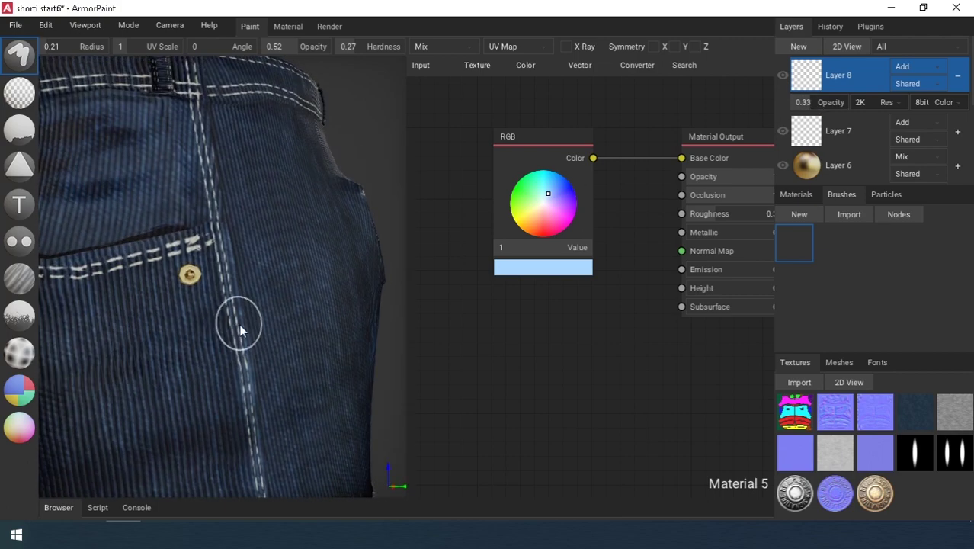
scroll(252, 336, down, 4)
right_drag(284, 353, 276, 372)
scroll(270, 343, up, 2)
right_drag(265, 305, 279, 347)
Paint thin fold highlights on one front leg with a 0.07 brush radius, then raise the brush opacity to 1.
key(f)
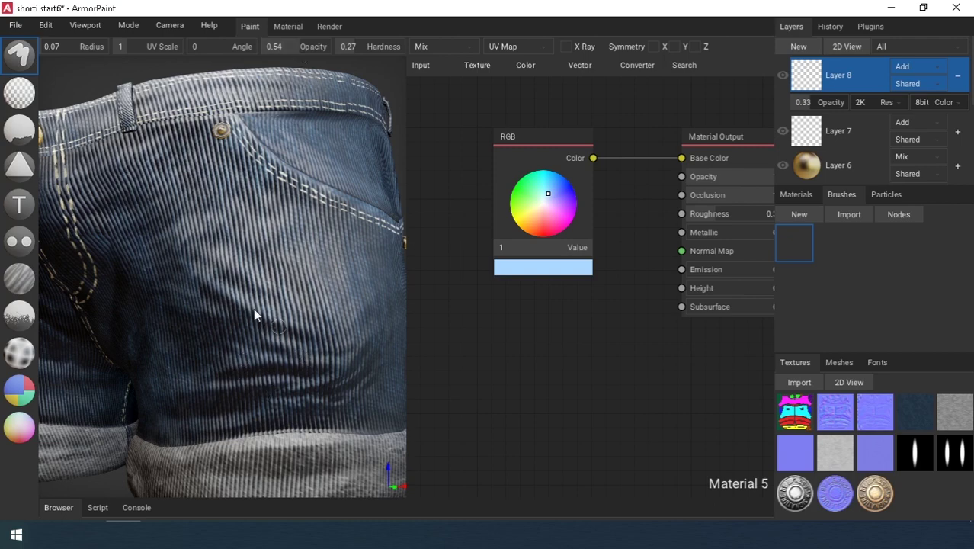
right_drag(254, 311, 239, 375)
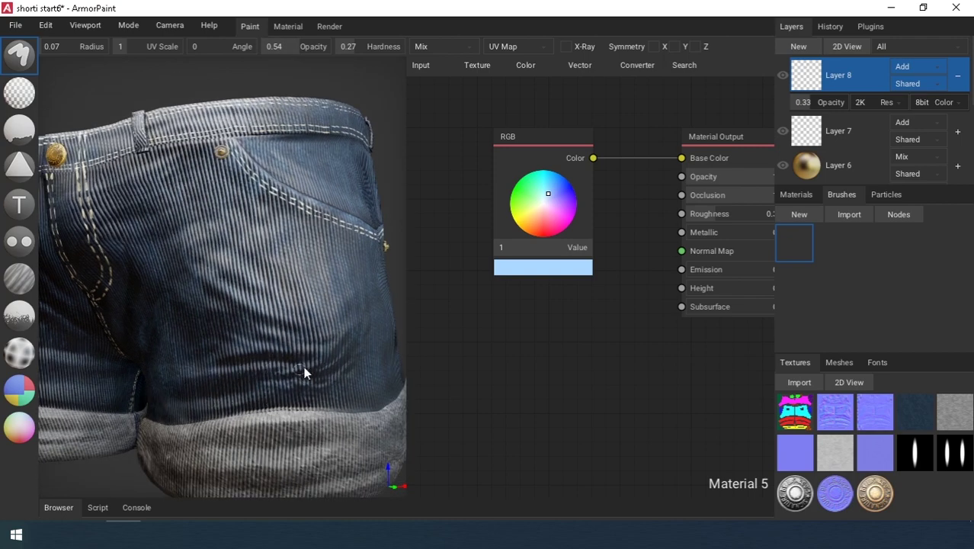
drag(296, 46, 340, 49)
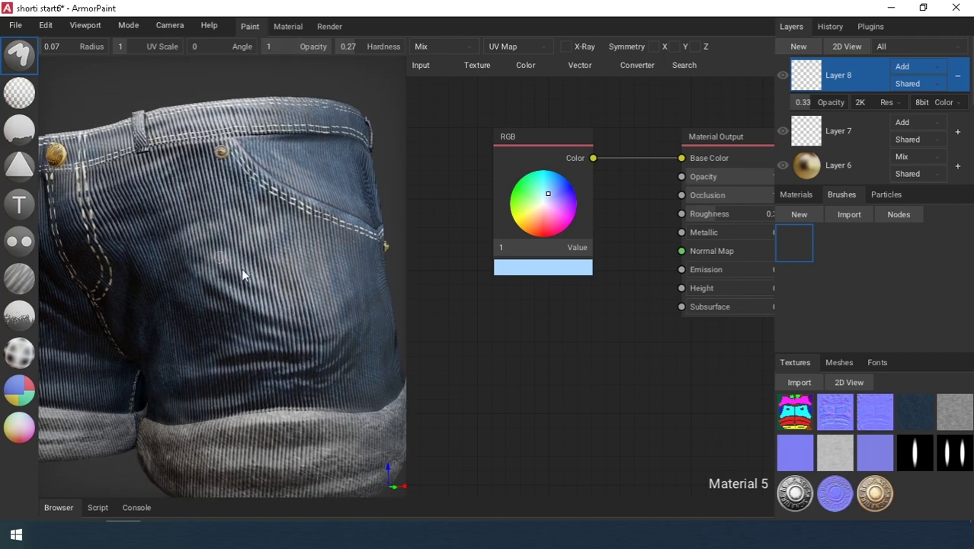
Paint thin light-blue fold highlights on the other front leg and around the crotch at full brush opacity.
scroll(246, 279, down, 3)
middle_drag(246, 285, 359, 313)
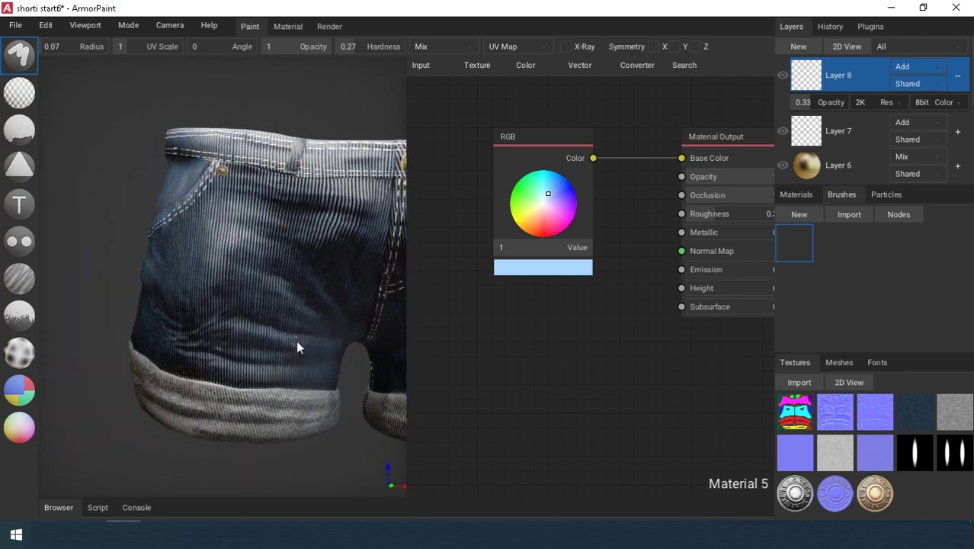
scroll(229, 374, up, 1)
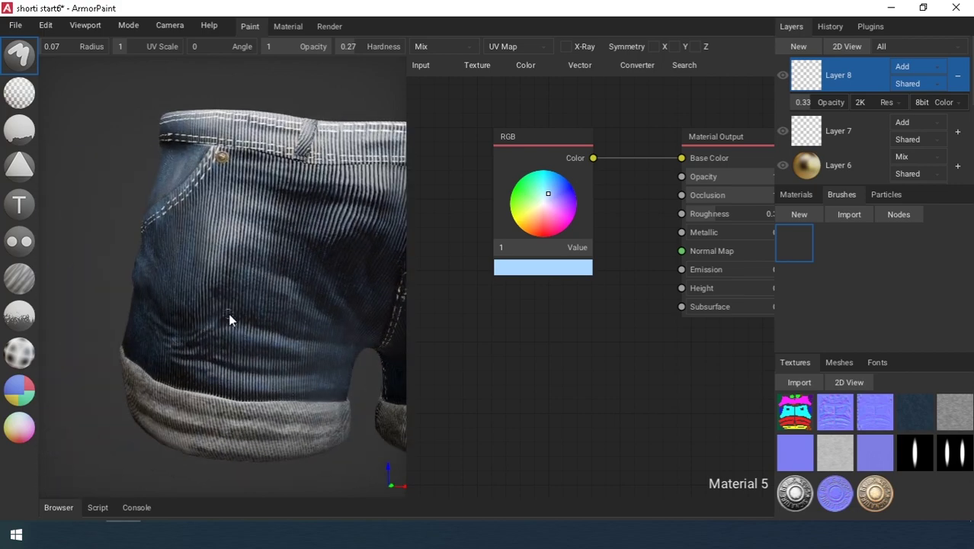
right_drag(232, 322, 300, 318)
scroll(279, 273, up, 2)
right_drag(279, 273, 226, 341)
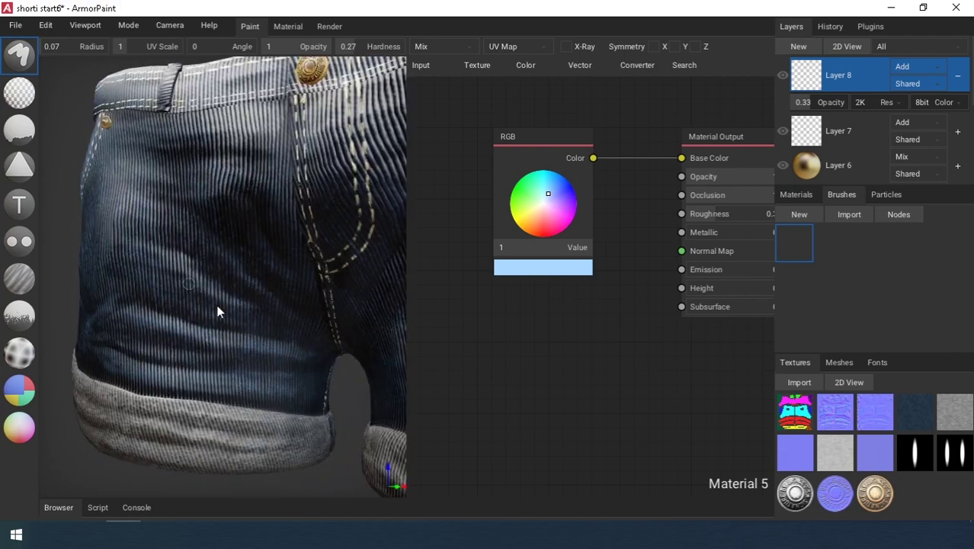
mouse_move(289, 300)
right_down()
mouse_move(328, 312)
mouse_move(263, 254)
mouse_move(275, 221)
mouse_move(172, 305)
right_up()
scroll(289, 317, up, 2)
scroll(294, 231, down, 2)
scroll(257, 350, down, 3)
right_drag(229, 355, 288, 372)
scroll(288, 372, up, 2)
Try the Dodge and Overlay blending modes on Layer 8.
click(915, 68)
click(914, 205)
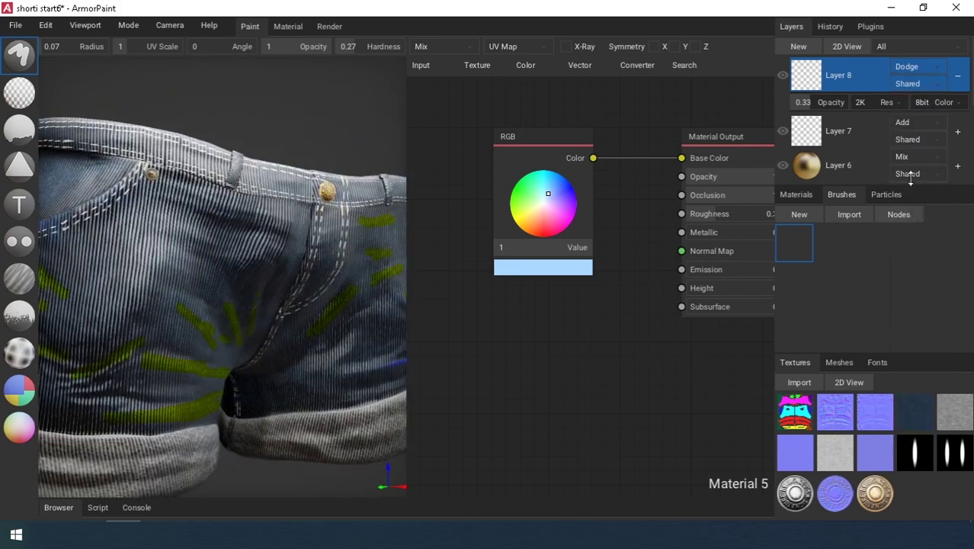
click(916, 67)
click(919, 246)
right_drag(370, 336, 289, 342)
scroll(289, 343, up, 2)
Raise Layer 8's opacity to 0.79, compare Soft Light and set its blending mode to Screen.
mouse_move(823, 103)
mouse_down()
mouse_move(871, 102)
mouse_move(838, 102)
mouse_up()
click(917, 67)
click(918, 263)
click(915, 67)
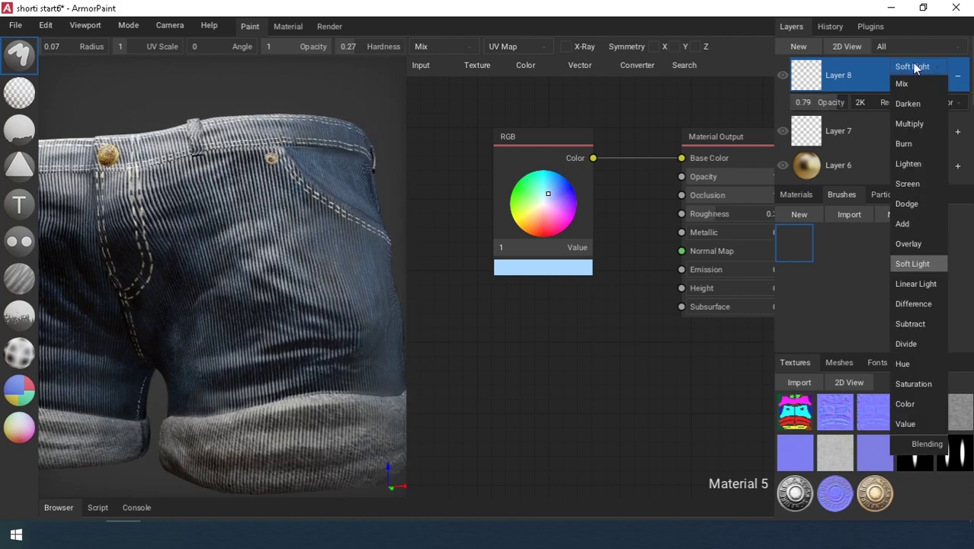
click(913, 180)
scroll(270, 271, down, 1)
right_drag(270, 270, 342, 272)
scroll(342, 272, up, 3)
right_drag(221, 284, 250, 294)
scroll(250, 294, down, 2)
Soften the painted fold highlights with the Blur tool at radius 0.54 and lower Layer 8's opacity.
click(13, 280)
click(59, 47)
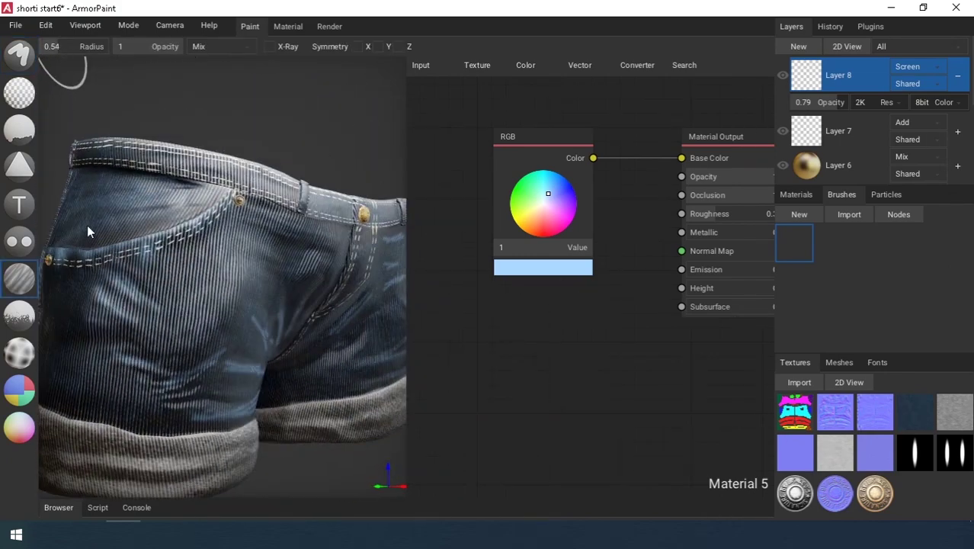
mouse_move(217, 380)
mouse_down()
mouse_move(224, 393)
mouse_move(185, 396)
mouse_up()
right_drag(185, 397, 131, 352)
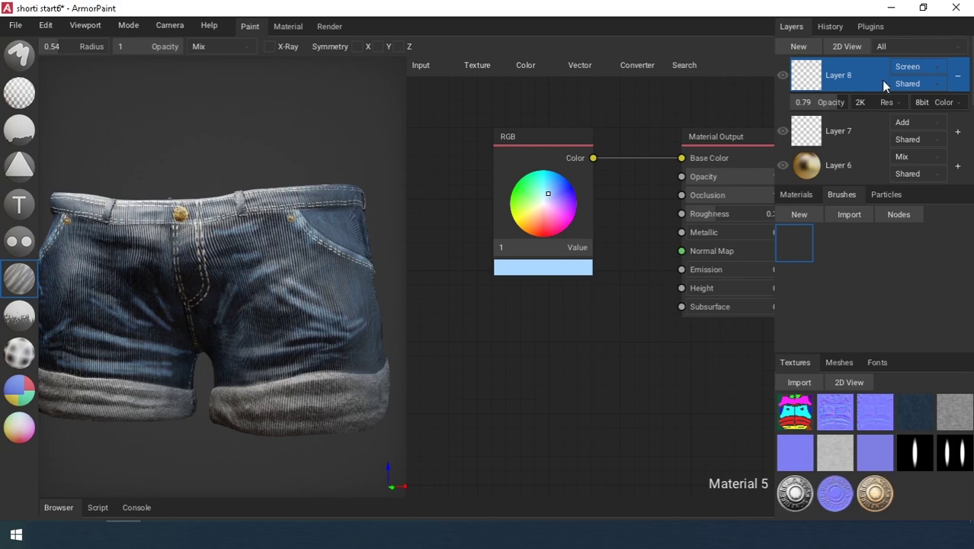
mouse_move(806, 103)
mouse_down()
mouse_move(834, 105)
mouse_move(815, 111)
mouse_up()
right_drag(263, 305, 185, 316)
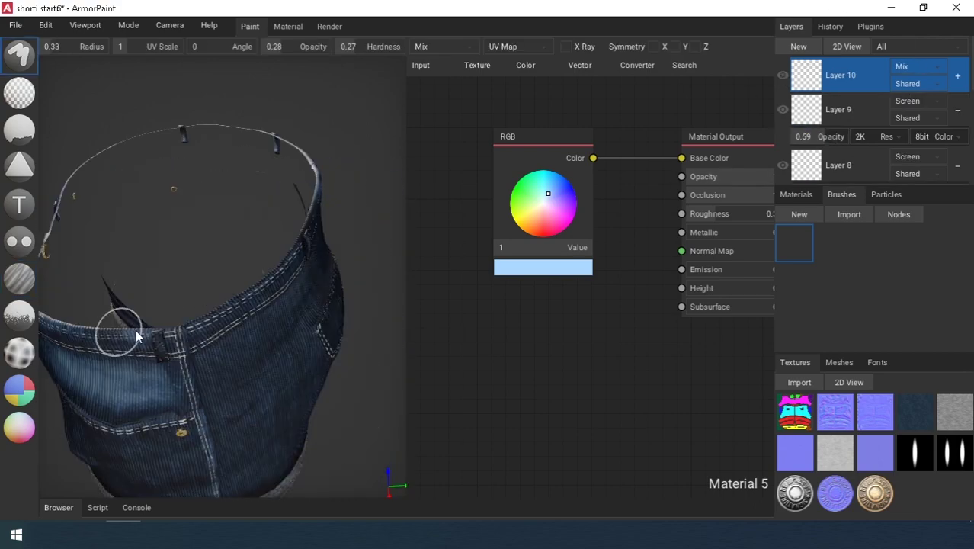
Paint light-blue wear along the back waistband on Layer 10 with brush radius 0.33 and opacity 0.28.
right_drag(270, 279, 255, 275)
drag(255, 275, 263, 275)
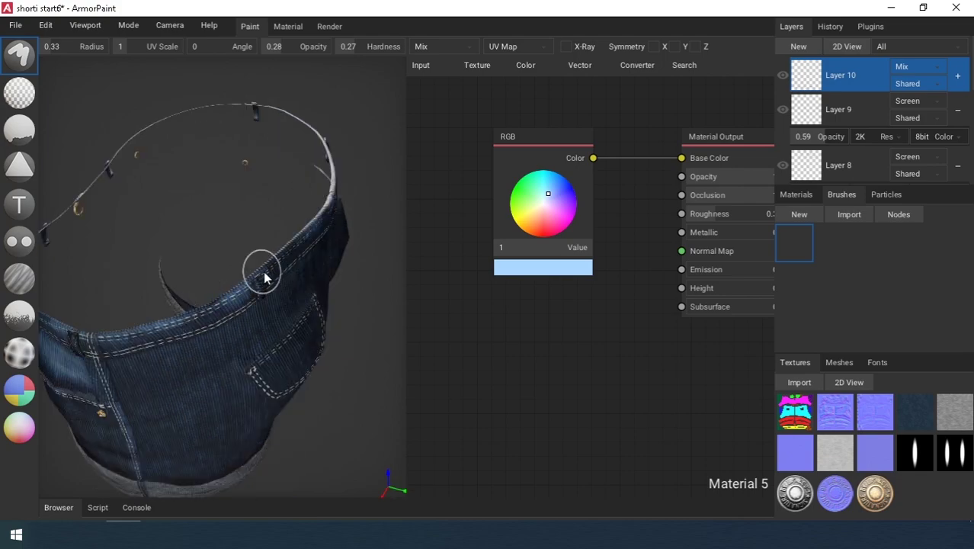
right_drag(263, 275, 214, 205)
right_drag(272, 211, 263, 291)
Set Layer 10's blending mode to Screen and its opacity to 0.82.
click(915, 67)
click(926, 181)
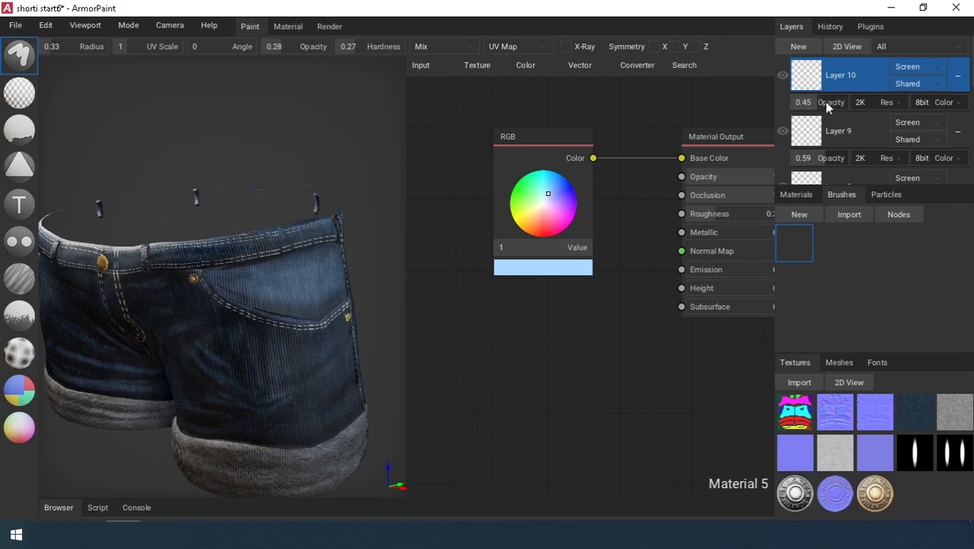
right_drag(305, 282, 266, 314)
scroll(267, 313, up, 1)
scroll(788, 165, down, 1)
Compare the shorts with Layer 8 hidden and shown, and set Layer 8's opacity to 0.23.
click(785, 167)
click(785, 167)
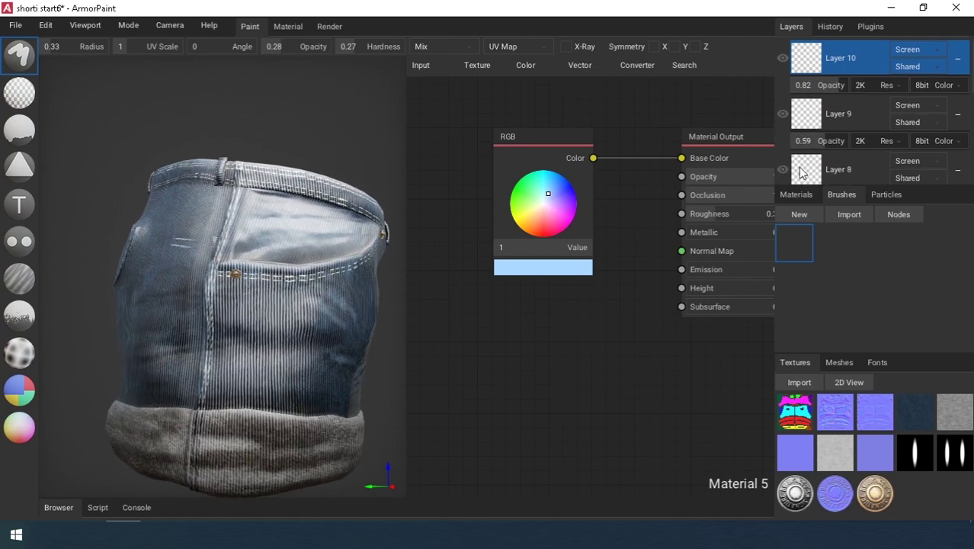
click(801, 167)
scroll(814, 177, down, 1)
drag(808, 182, 805, 180)
click(783, 152)
click(784, 152)
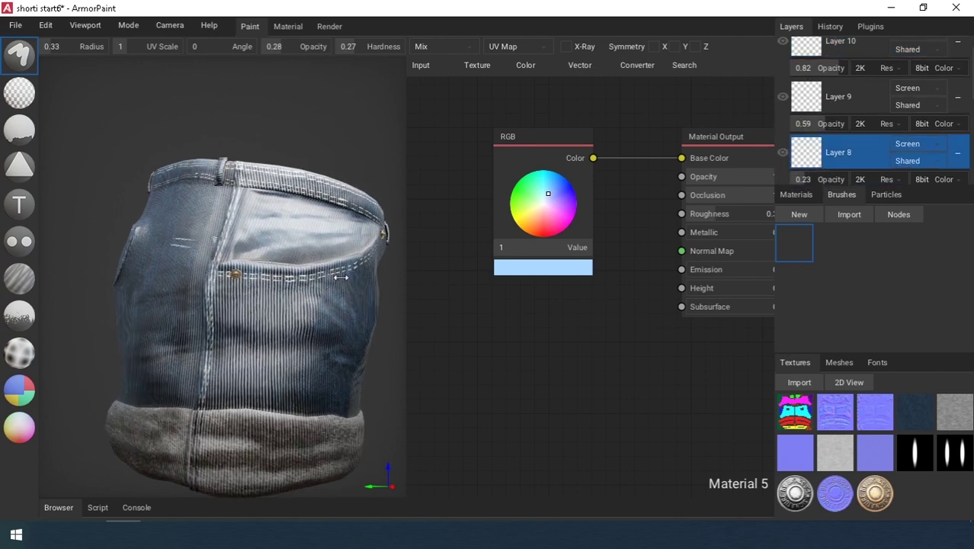
Check the shorts from the front and save the project.
scroll(328, 302, down, 1)
right_drag(328, 301, 266, 297)
click(16, 26)
click(44, 86)
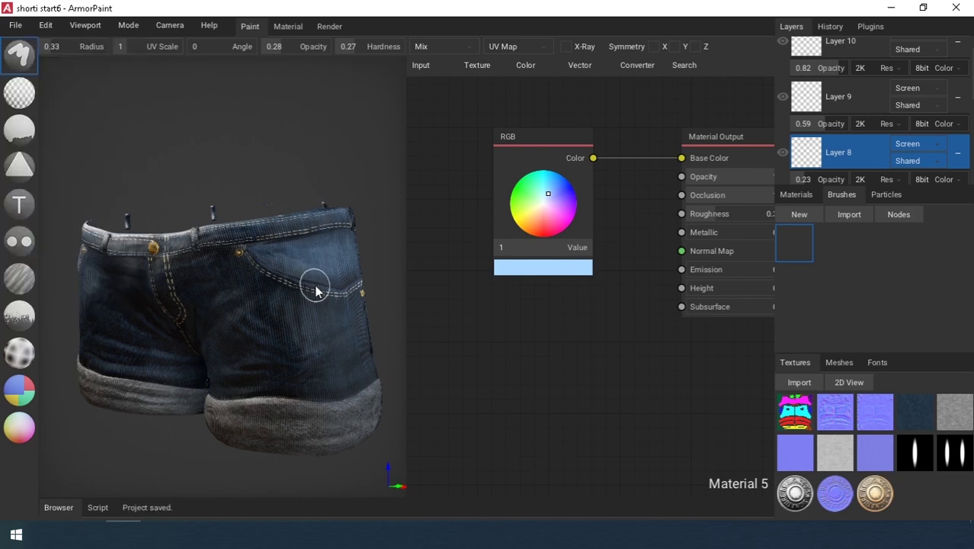
Add a new layer above Layer 10 and pick the green back-pocket area in the Color ID tool.
right_drag(316, 285, 184, 310)
scroll(184, 310, up, 4)
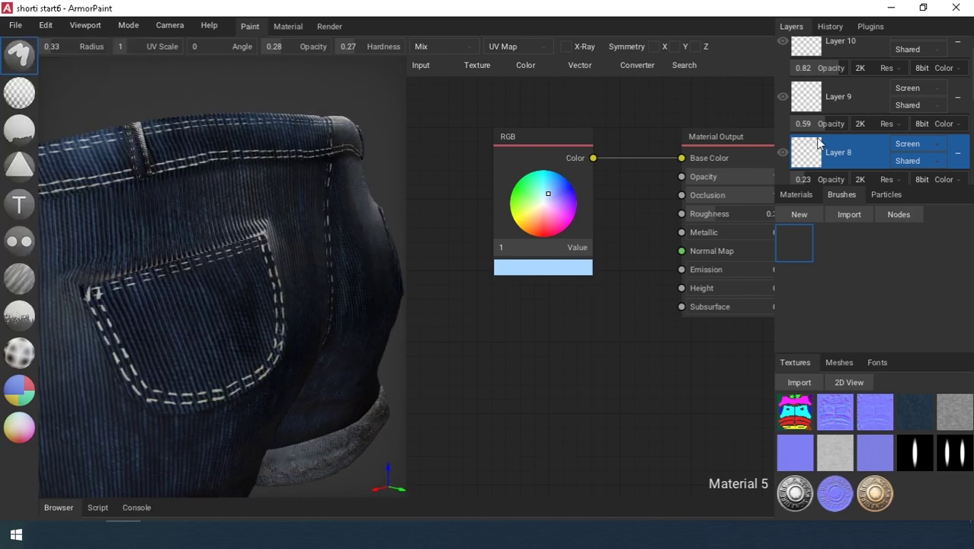
scroll(816, 142, up, 1)
click(807, 83)
click(799, 47)
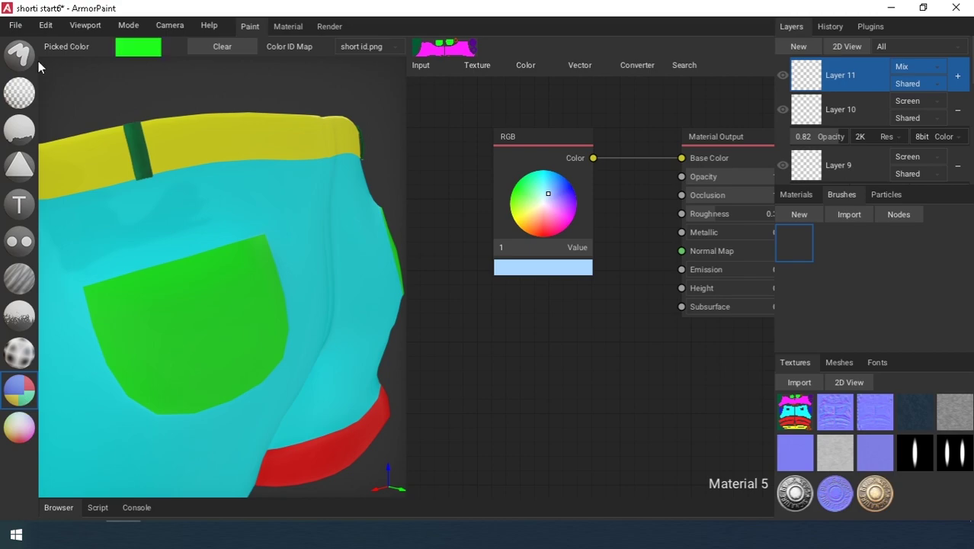
Paint light-blue wear along the back pocket edges on Layer 11, reducing the brush radius to 0.25.
drag(121, 279, 164, 261)
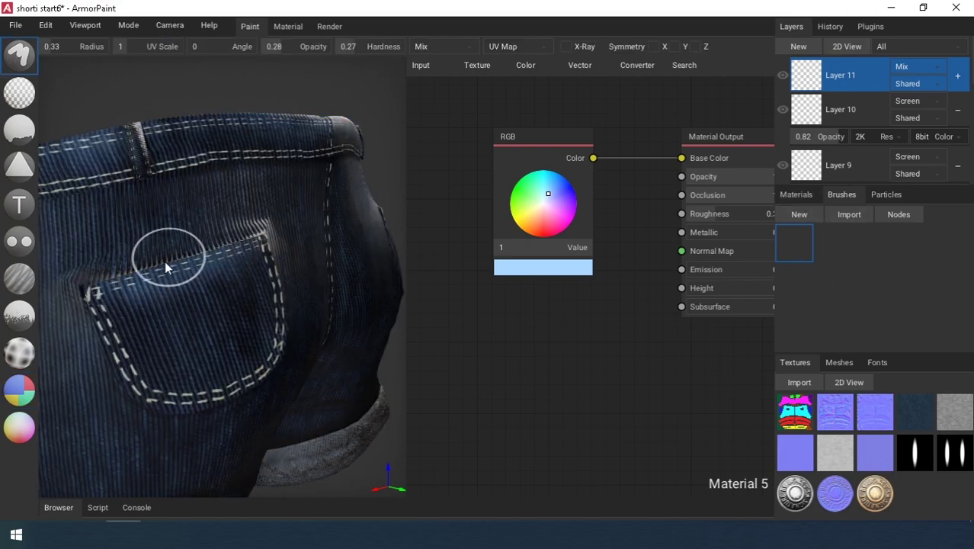
mouse_move(122, 276)
right_down()
mouse_move(200, 297)
mouse_move(263, 298)
mouse_move(164, 275)
mouse_move(224, 330)
mouse_move(276, 328)
mouse_move(156, 307)
right_up()
scroll(157, 308, up, 2)
drag(48, 49, 49, 51)
mouse_move(287, 445)
right_down()
mouse_move(252, 433)
mouse_move(247, 410)
right_up()
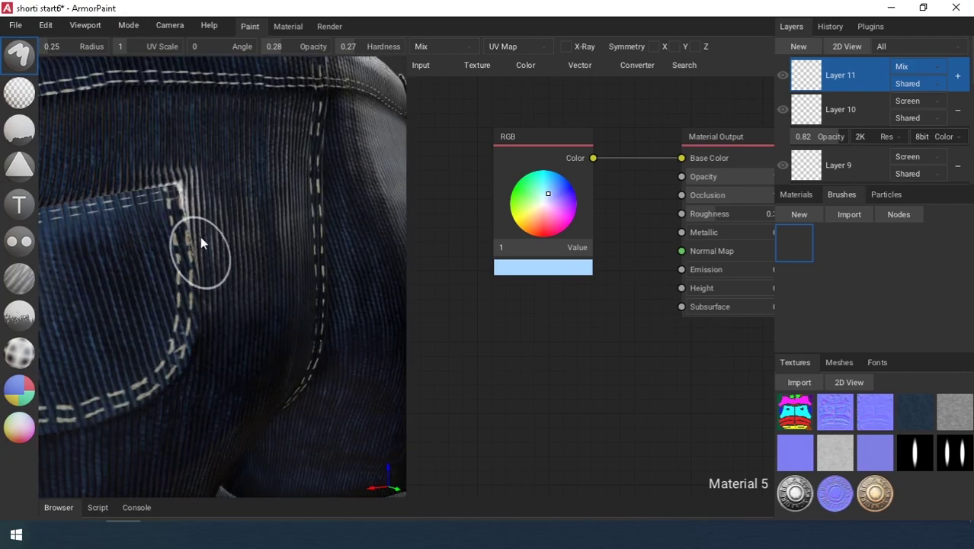
scroll(201, 237, down, 3)
mouse_move(267, 286)
right_down()
mouse_move(211, 301)
mouse_move(315, 290)
mouse_move(195, 308)
right_up()
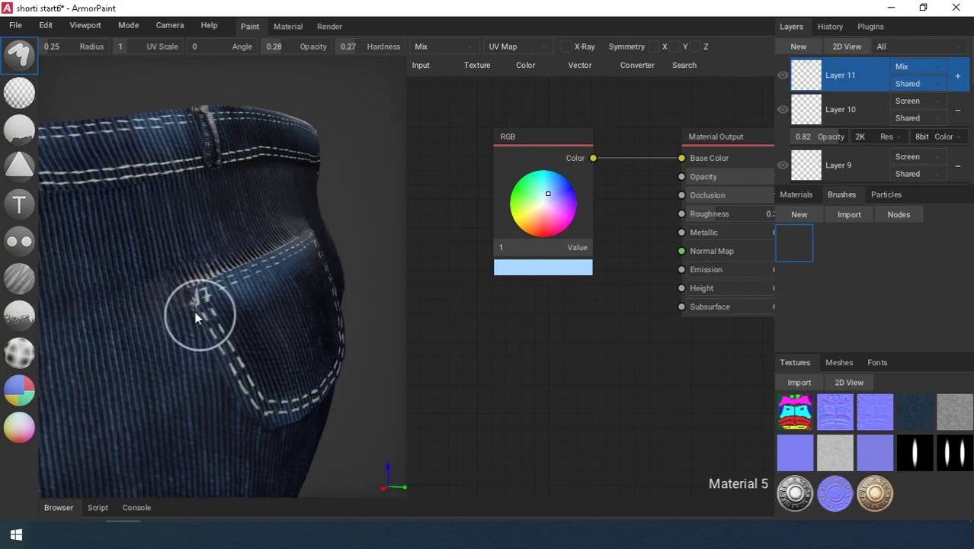
Check the back pockets and set Layer 11's blending mode to Screen.
right_drag(264, 414, 215, 408)
scroll(221, 404, down, 1)
scroll(555, 232, down, 1)
scroll(911, 50, down, 1)
click(918, 48)
click(907, 168)
Disable the Opacity, Normal, Occlusion, Roughness and Metallic channels on Layer 11.
right_click(815, 62)
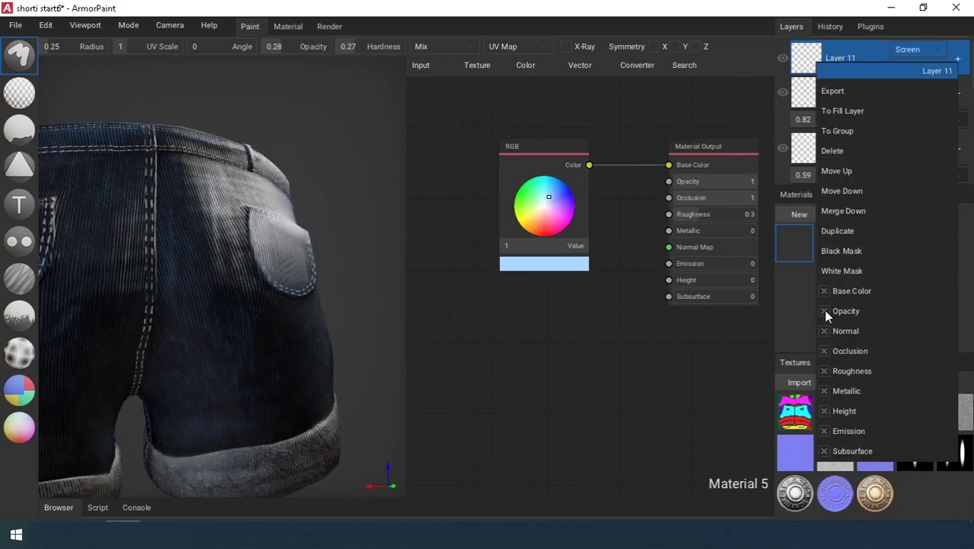
click(824, 311)
click(824, 331)
click(824, 351)
click(824, 371)
click(824, 391)
Expand Layer 11's settings and set its opacity to 0.79.
click(959, 59)
click(959, 59)
mouse_move(838, 85)
mouse_down()
mouse_move(812, 87)
mouse_move(835, 87)
mouse_up()
scroll(238, 283, down, 1)
scroll(342, 327, up, 3)
right_drag(237, 284, 221, 329)
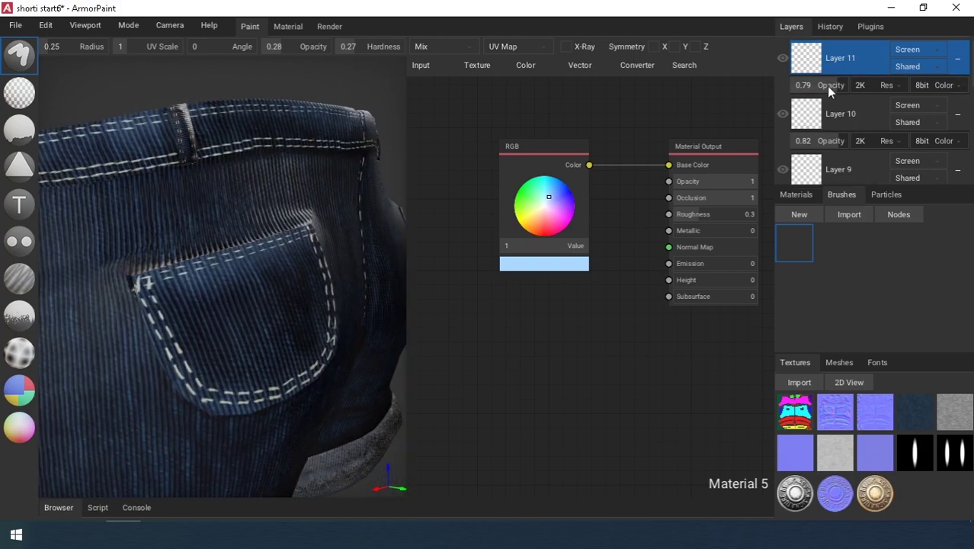
Fine-tune Layer 11's opacity to 0.67 while checking the back-pocket wear from all around the shorts.
drag(828, 86, 819, 87)
scroll(305, 313, down, 2)
right_drag(305, 312, 397, 338)
right_drag(92, 336, 404, 338)
right_drag(289, 339, 229, 317)
scroll(320, 324, down, 2)
right_drag(327, 326, 183, 330)
drag(816, 87, 829, 86)
right_drag(335, 264, 205, 291)
scroll(336, 246, up, 2)
scroll(205, 291, up, 2)
middle_drag(99, 298, 162, 306)
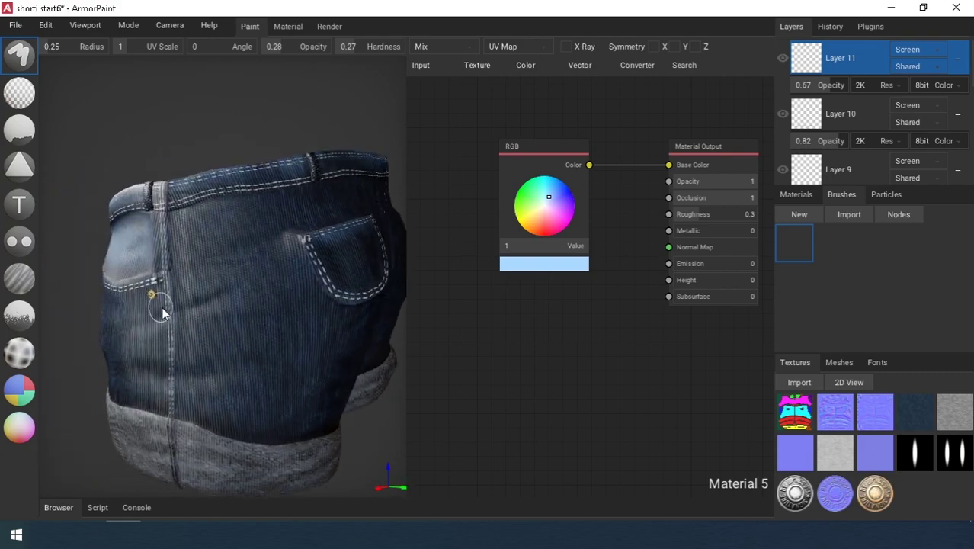
Move Layer 10 beneath Layer 8 in the layer stack and select Layer 8 for painting.
scroll(161, 307, up, 1)
click(783, 115)
click(783, 115)
click(782, 115)
click(798, 164)
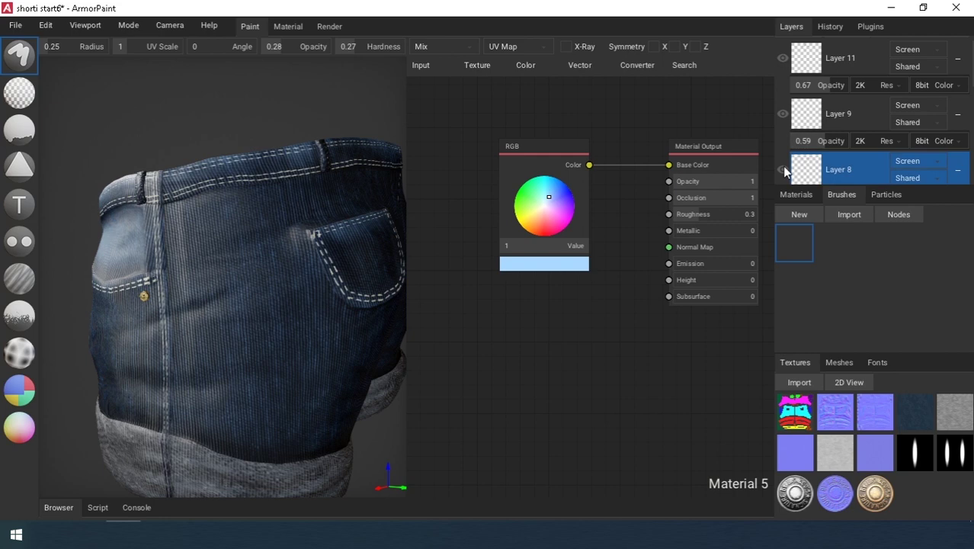
scroll(214, 311, up, 1)
Paint light-blue fold highlights on Layer 8 across the left leg's back below the pocket, using brush radius 0.09 and opacity 0.85.
click(19, 391)
key(b)
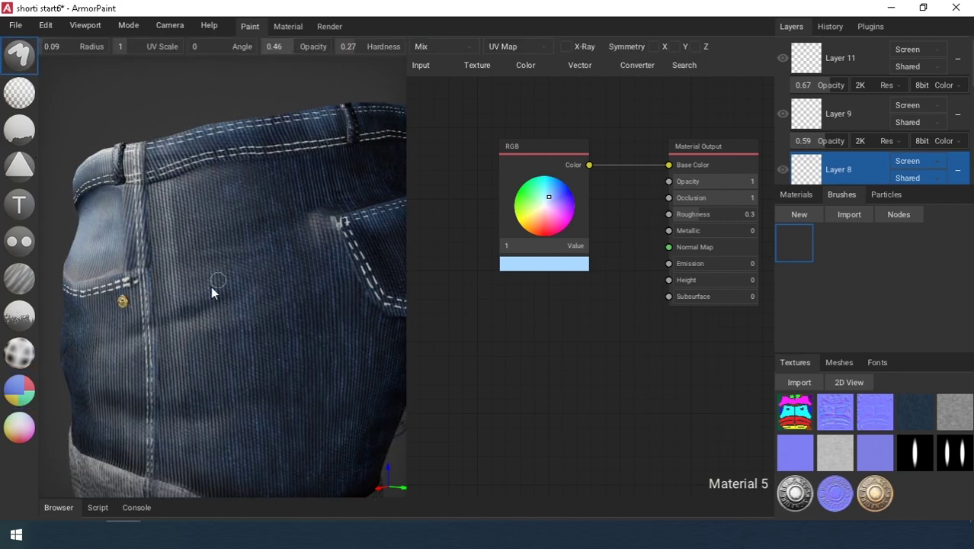
click(16, 395)
click(10, 64)
drag(294, 46, 321, 47)
right_drag(263, 327, 343, 313)
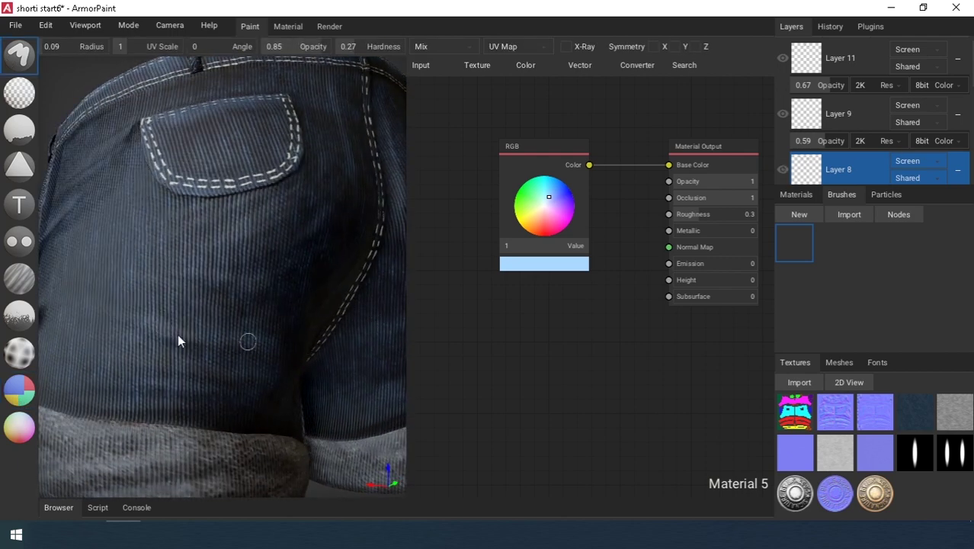
right_drag(163, 395, 131, 331)
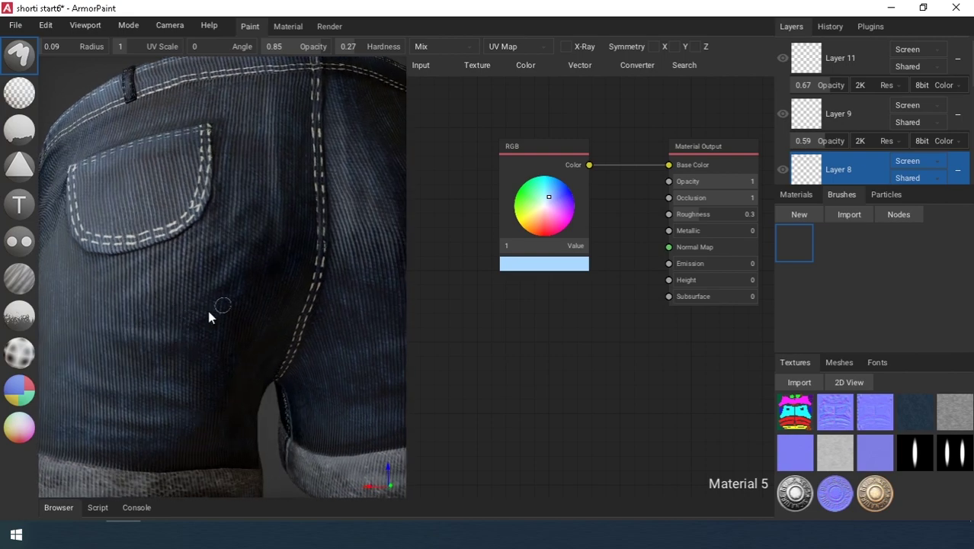
right_drag(173, 269, 245, 351)
scroll(245, 346, up, 2)
middle_drag(245, 346, 183, 387)
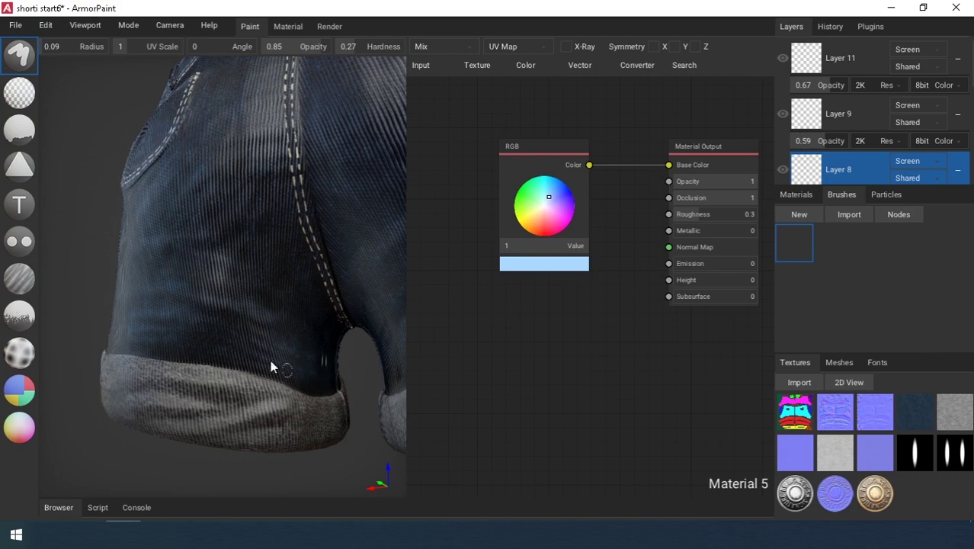
Paint matching fold highlights on the back and side of the right leg, between the pocket and the cuff.
right_drag(150, 315, 263, 269)
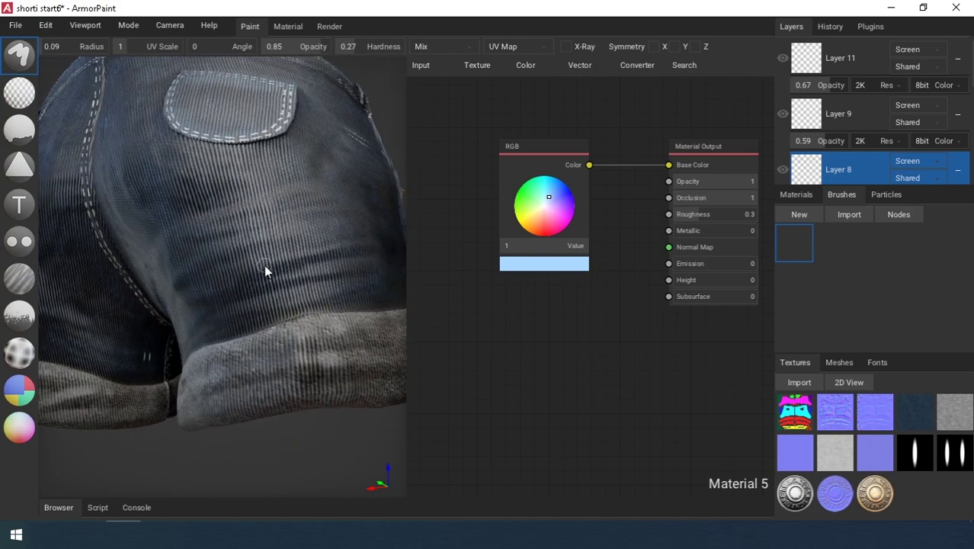
right_drag(337, 274, 327, 340)
scroll(328, 340, up, 2)
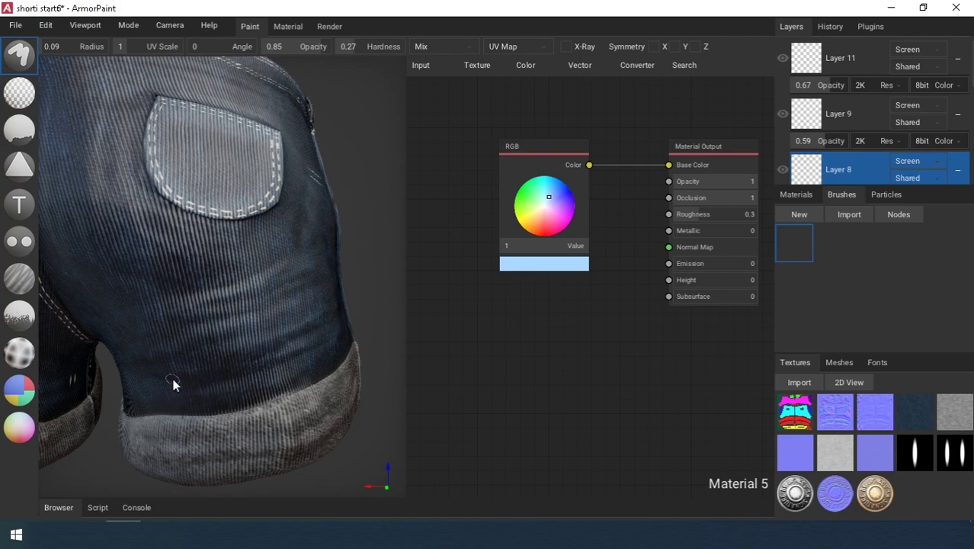
right_drag(173, 385, 298, 330)
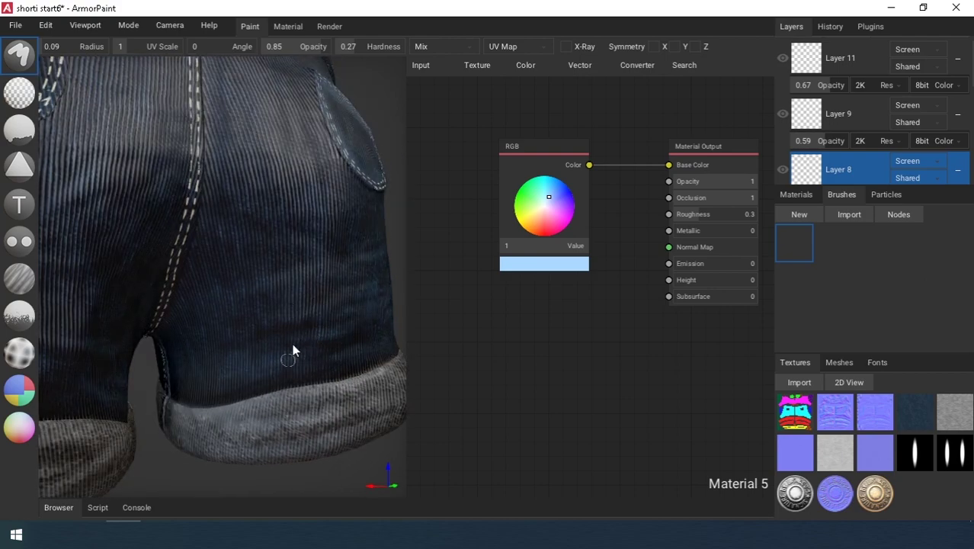
right_drag(323, 287, 174, 343)
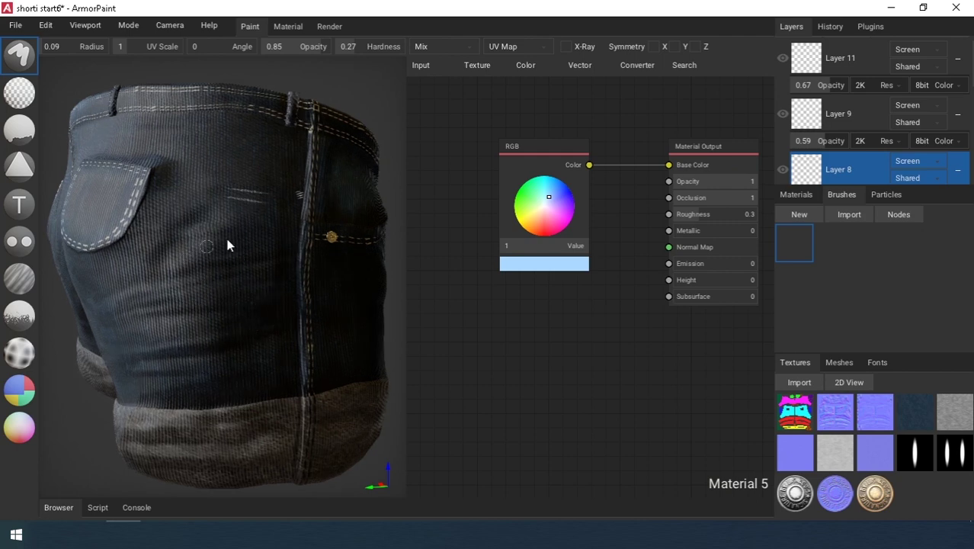
Erase the stray stitch marks between the back pocket and side seam on Layer 5, with opacity and hardness 1.
right_drag(233, 222, 276, 248)
scroll(210, 277, up, 2)
scroll(803, 149, down, 1)
scroll(791, 169, down, 2)
scroll(789, 163, down, 2)
scroll(221, 248, down, 3)
scroll(559, 217, down, 1)
scroll(793, 138, down, 1)
scroll(785, 115, down, 3)
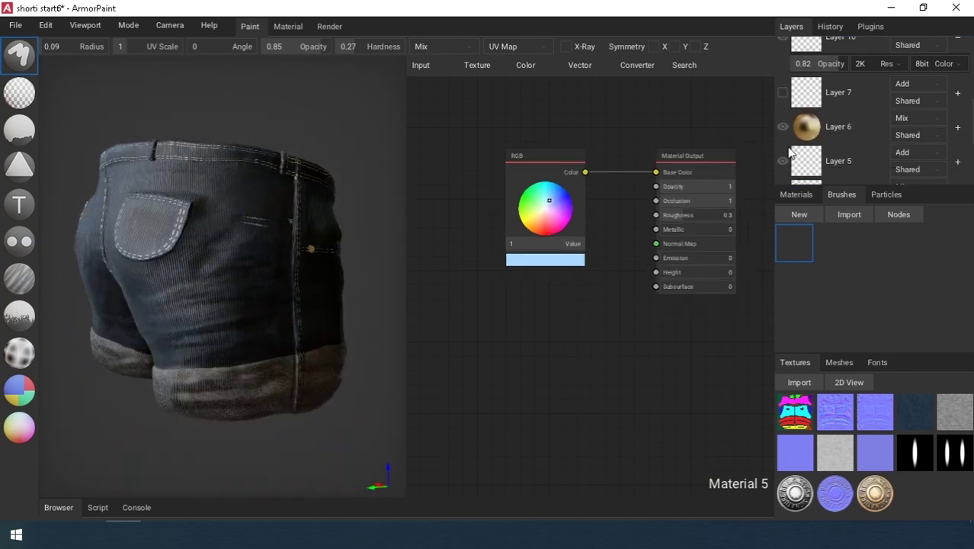
click(787, 145)
key(e)
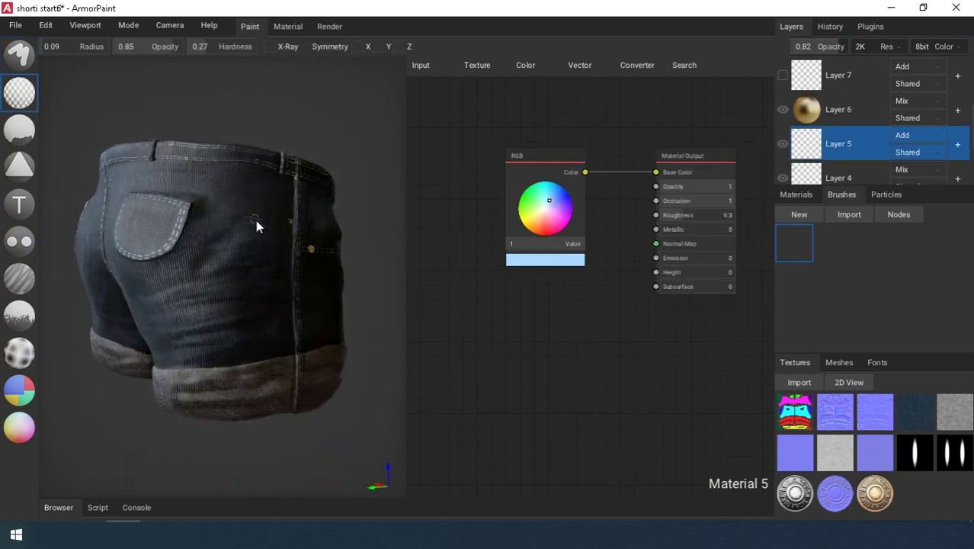
scroll(251, 263, up, 4)
right_drag(263, 223, 324, 263)
scroll(217, 265, down, 4)
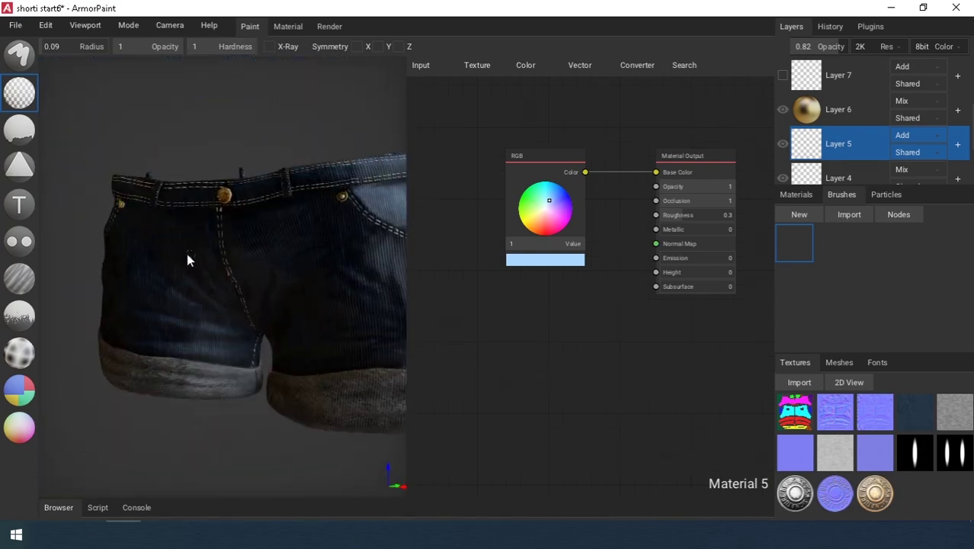
Make Layer 7 visible again and check the shorts from the front and back under rotated lighting.
shift+middle_drag(187, 253, 509, 248)
shift+middle_drag(191, 277, 294, 273)
right_drag(294, 273, 148, 260)
scroll(783, 112, up, 1)
click(783, 112)
scroll(299, 264, down, 2)
scroll(148, 260, up, 2)
middle_drag(175, 271, 295, 292)
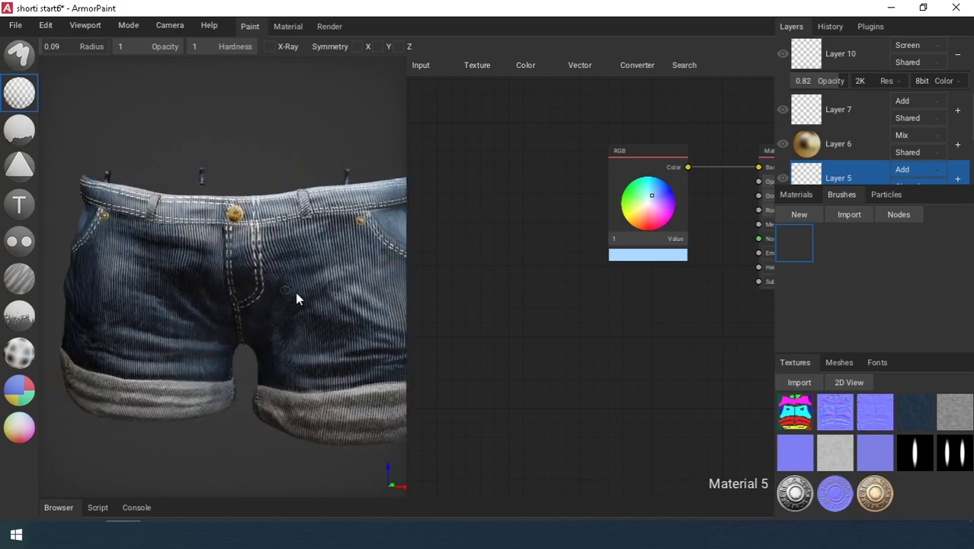
right_drag(295, 291, 76, 271)
right_drag(215, 241, 209, 302)
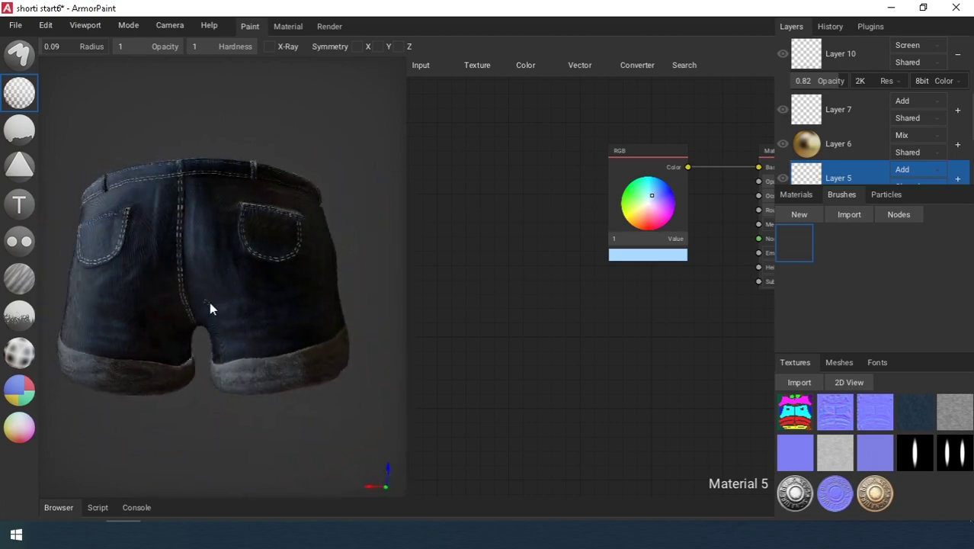
Toggle the visibility of Layer 11 and Layer 8 to compare their wear on the back of the shorts.
scroll(818, 112, up, 2)
click(807, 82)
click(783, 79)
click(806, 131)
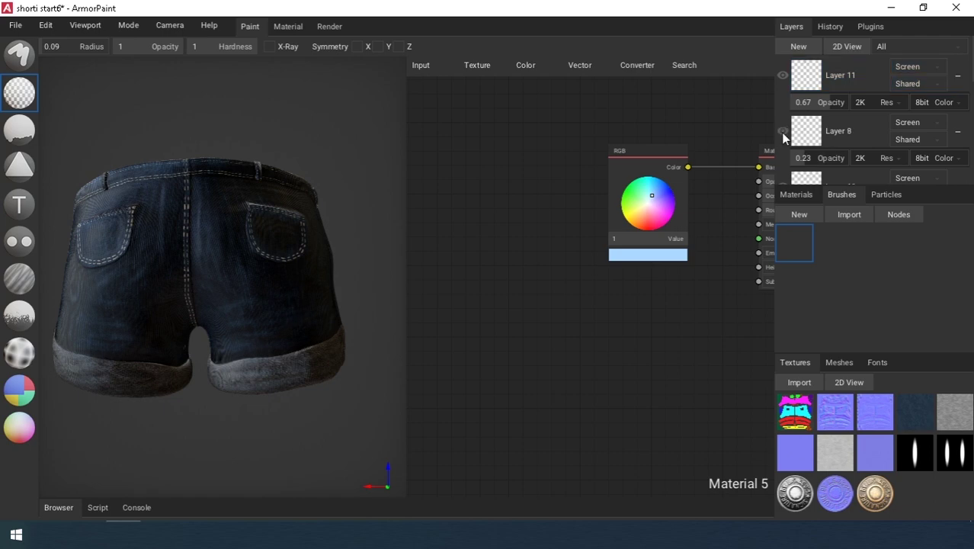
Blur Layer 8's highlights across the lower back of both legs with the Blur tool at radius 0.96.
click(806, 133)
click(10, 293)
click(73, 47)
mouse_move(112, 338)
mouse_down()
mouse_move(77, 333)
mouse_move(307, 319)
mouse_up()
click(15, 399)
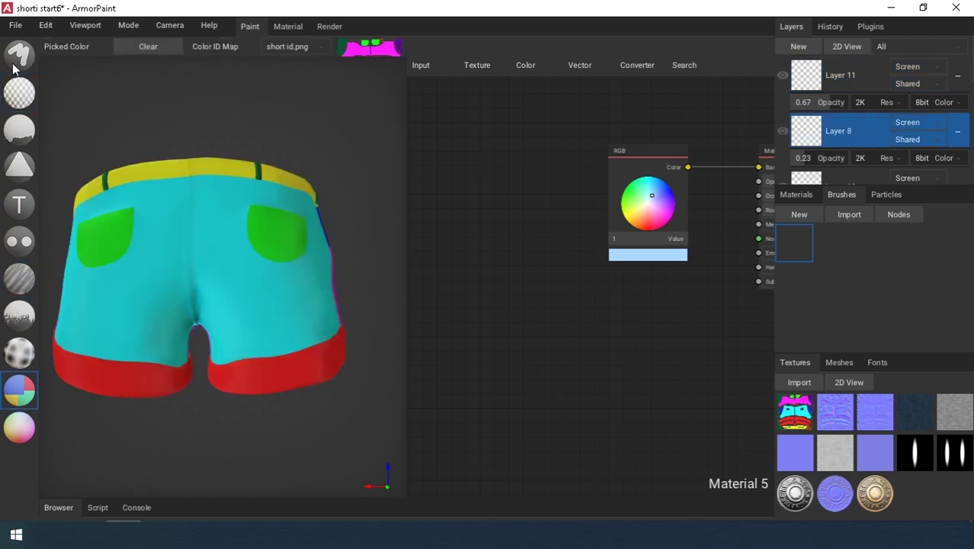
click(14, 66)
click(19, 272)
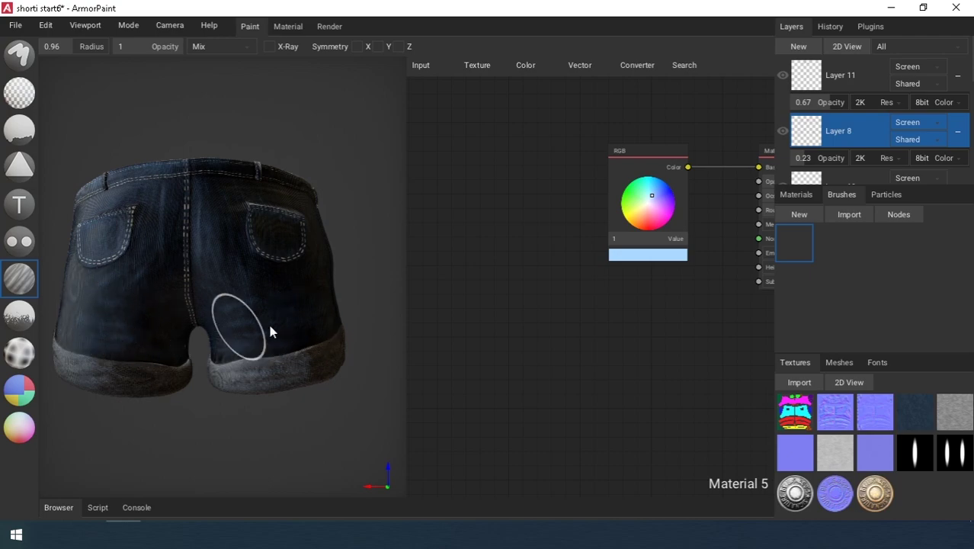
Inspect the shorts from the back around to the front and widen the 3D viewport.
scroll(270, 326, up, 4)
right_drag(322, 348, 263, 355)
right_drag(224, 379, 158, 349)
scroll(158, 349, down, 4)
right_drag(263, 343, 220, 340)
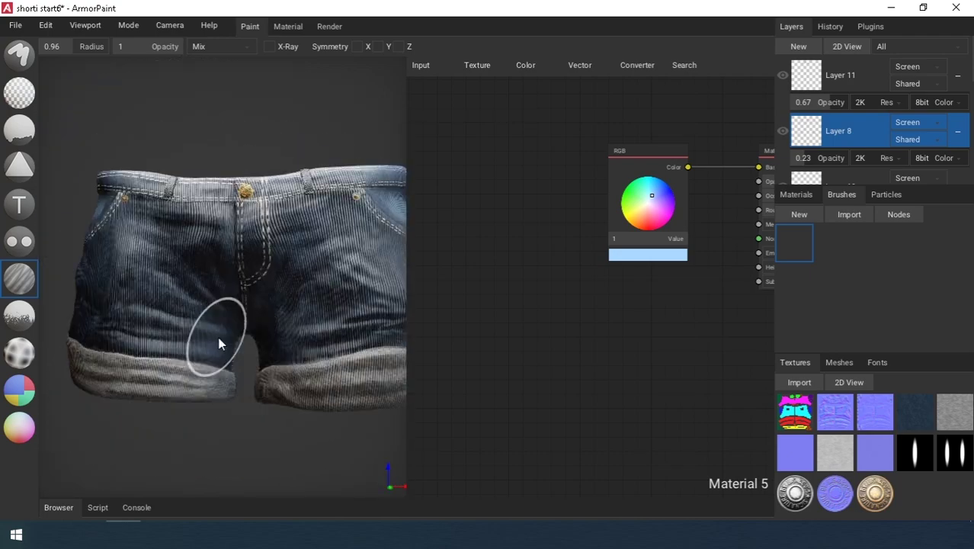
right_drag(328, 333, 263, 324)
drag(408, 229, 646, 190)
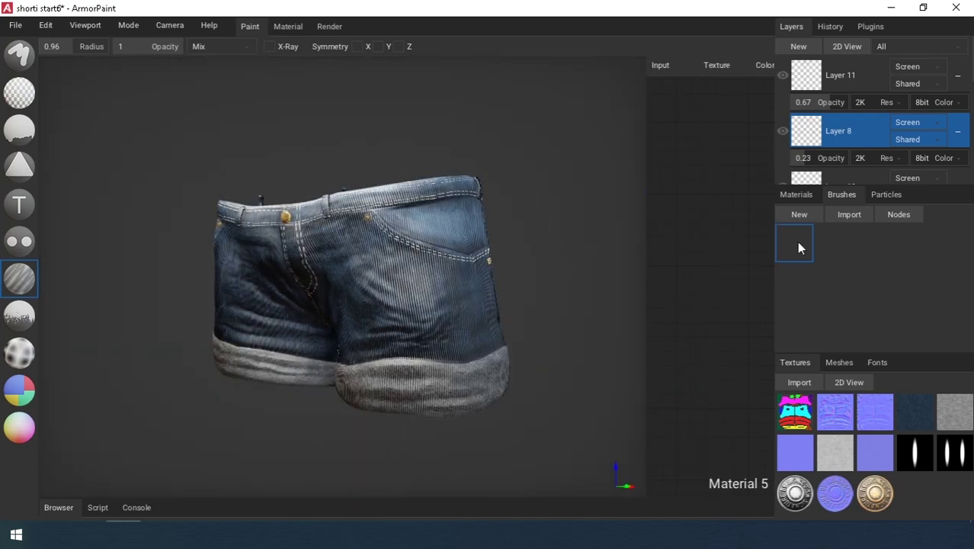
double_click(793, 412)
double_click(793, 412)
click(795, 214)
right_click(920, 245)
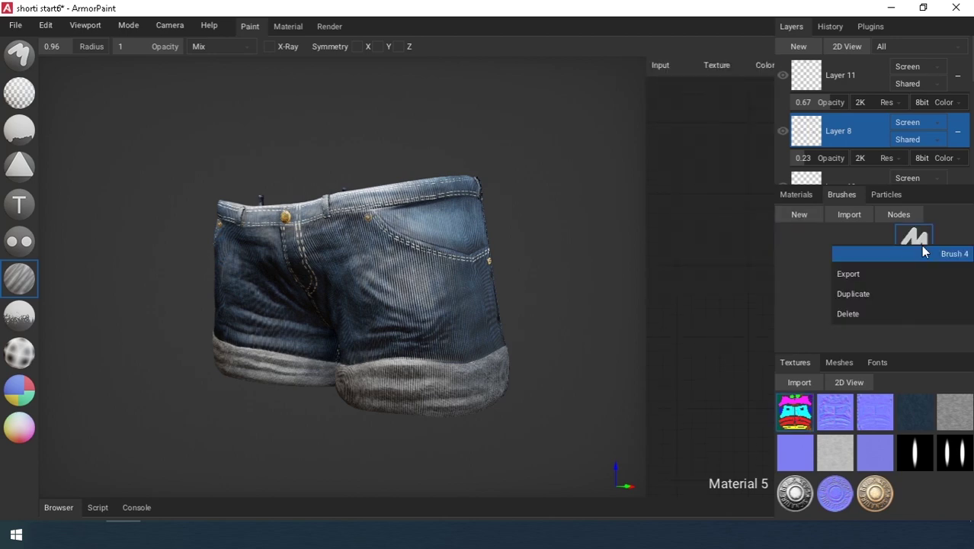
click(896, 313)
Display the materials list and hide the node editor so the 3D viewport fills the space.
click(792, 195)
double_click(942, 249)
scroll(402, 381, up, 2)
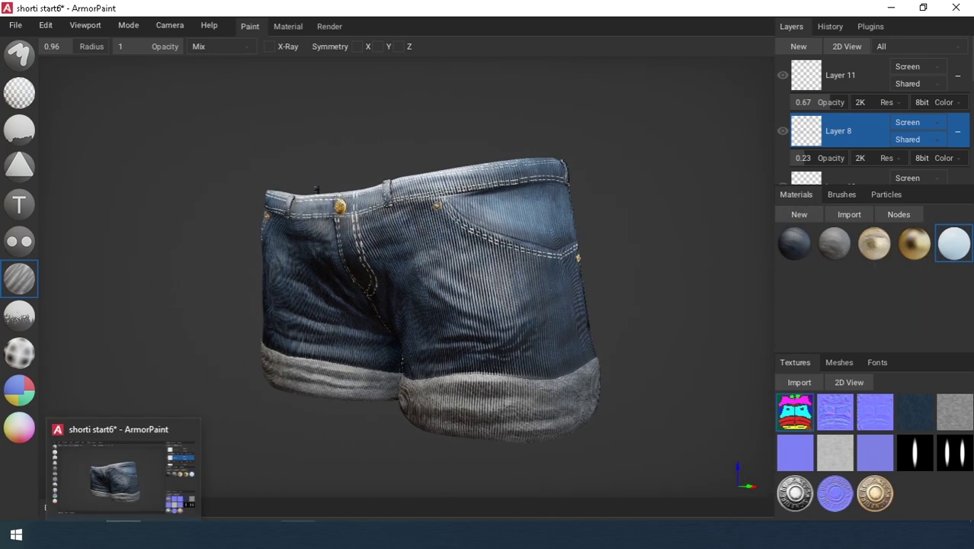
Examine the denim wear, folds and stitching on the front and side of the shorts under different lighting directions.
scroll(435, 327, down, 1)
scroll(478, 337, up, 3)
shift+middle_drag(478, 334, 572, 279)
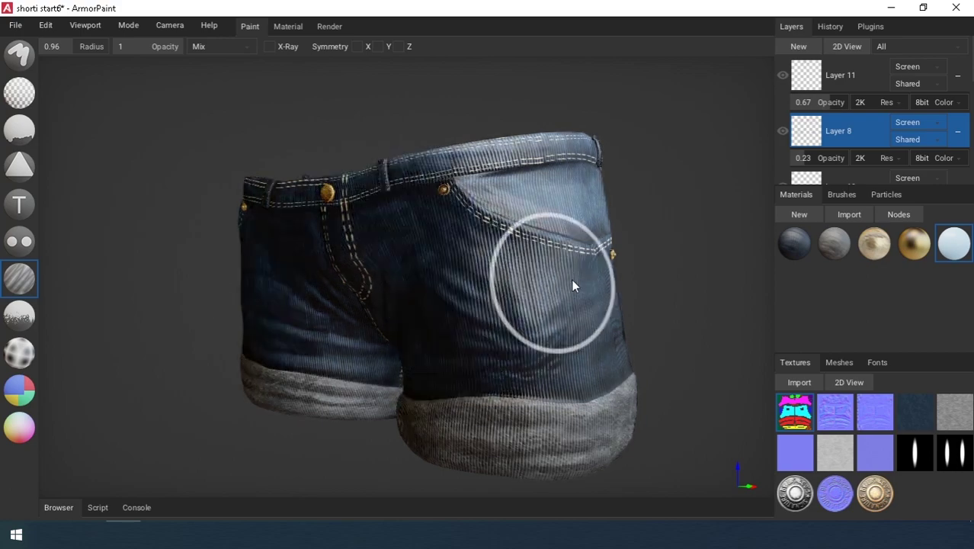
middle_drag(606, 352, 558, 306)
mouse_move(374, 297)
right_down()
mouse_move(500, 284)
mouse_move(422, 289)
mouse_move(309, 257)
mouse_move(657, 242)
mouse_move(465, 267)
mouse_move(479, 245)
mouse_move(353, 245)
mouse_move(359, 235)
mouse_move(479, 244)
mouse_move(477, 255)
mouse_move(337, 266)
mouse_move(263, 289)
mouse_move(350, 253)
mouse_move(563, 242)
mouse_move(363, 247)
right_up()
mouse_move(523, 242)
right_down()
mouse_move(494, 251)
mouse_move(495, 268)
mouse_move(488, 248)
mouse_move(432, 270)
mouse_move(526, 264)
mouse_move(496, 284)
right_up()
scroll(476, 257, up, 4)
scroll(495, 283, down, 4)
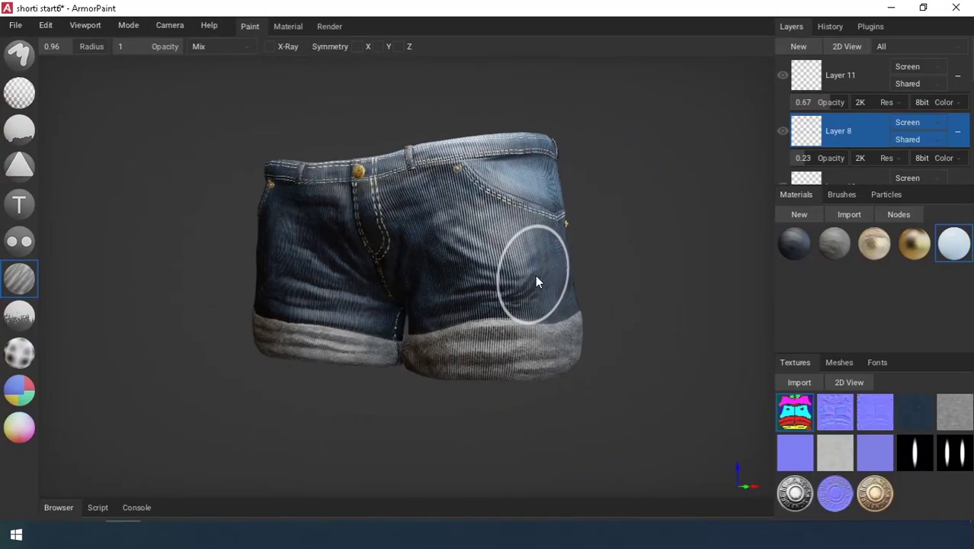
scroll(535, 275, up, 1)
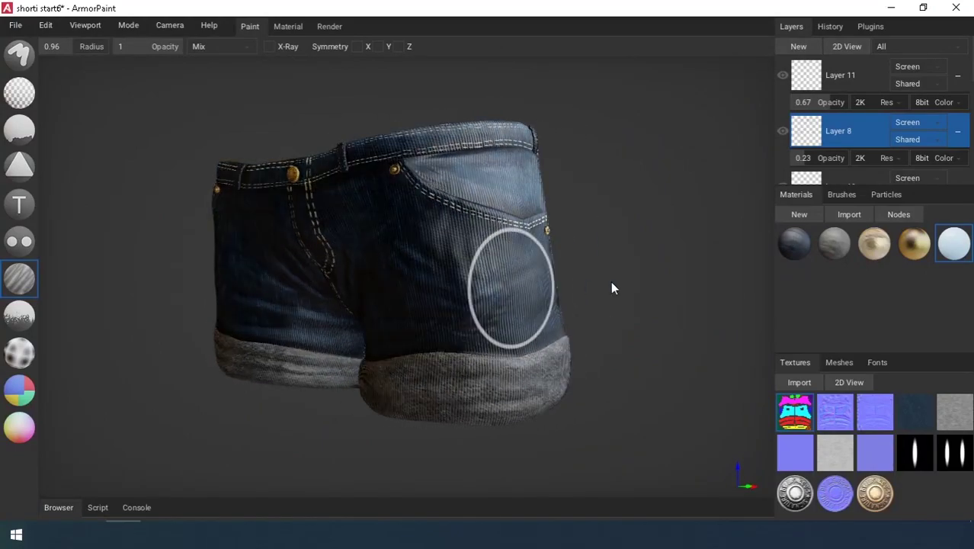